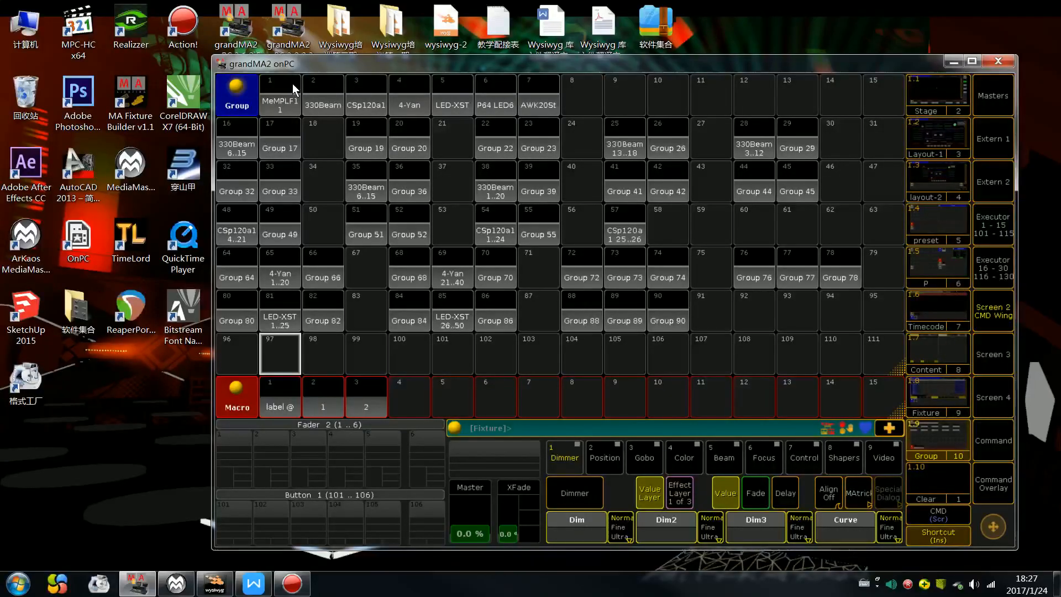
left_click(240, 84)
left_click(793, 177)
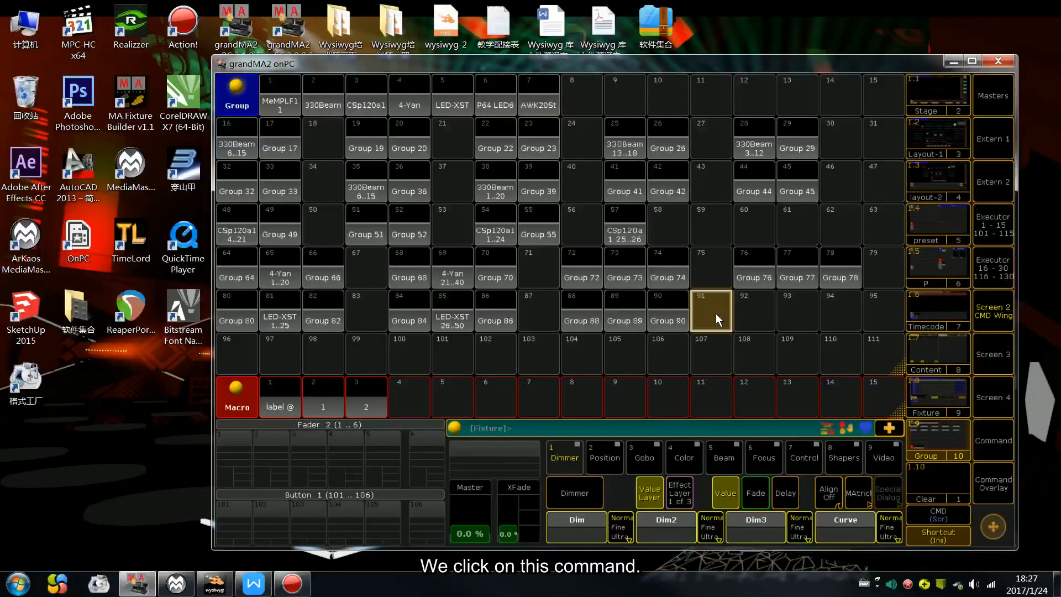
scroll(715, 306, "down", 1)
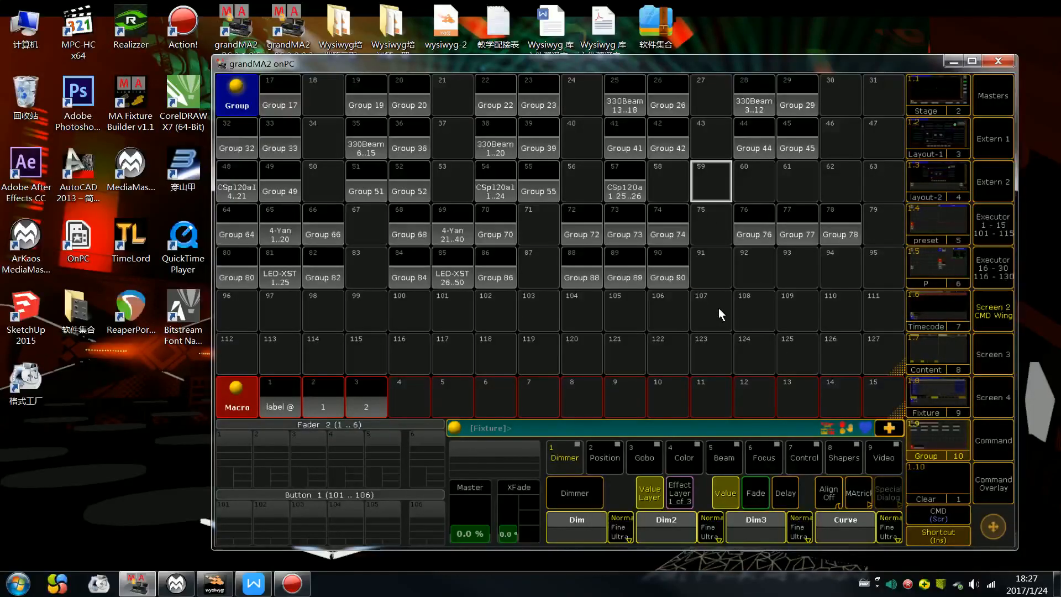
scroll(719, 307, "up", 1)
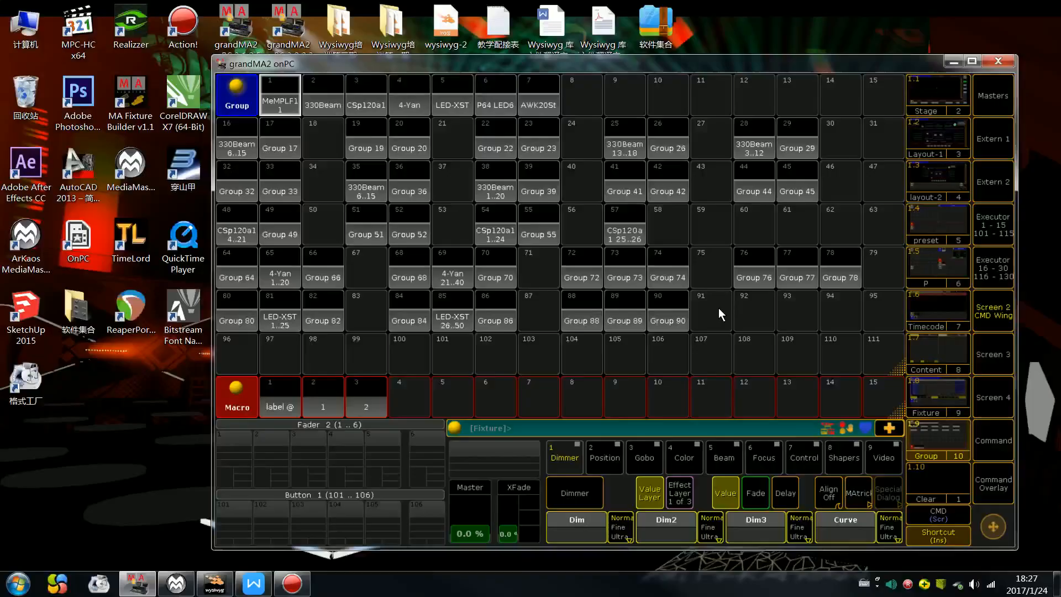
Maximize the window on the Command view and open the Group page of the Auto Create setup.
left_click(991, 442)
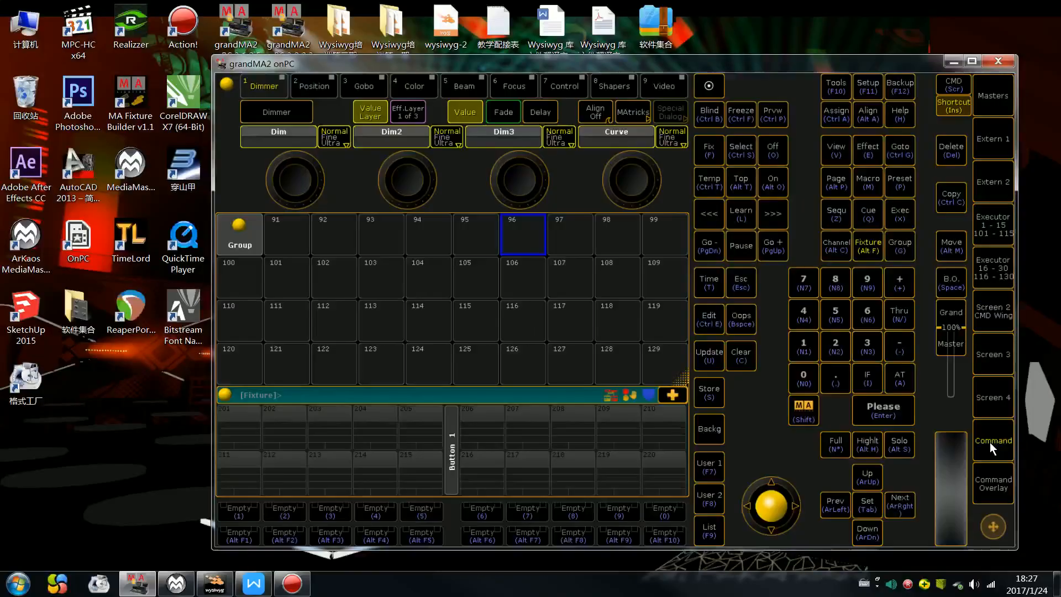
left_click(972, 61)
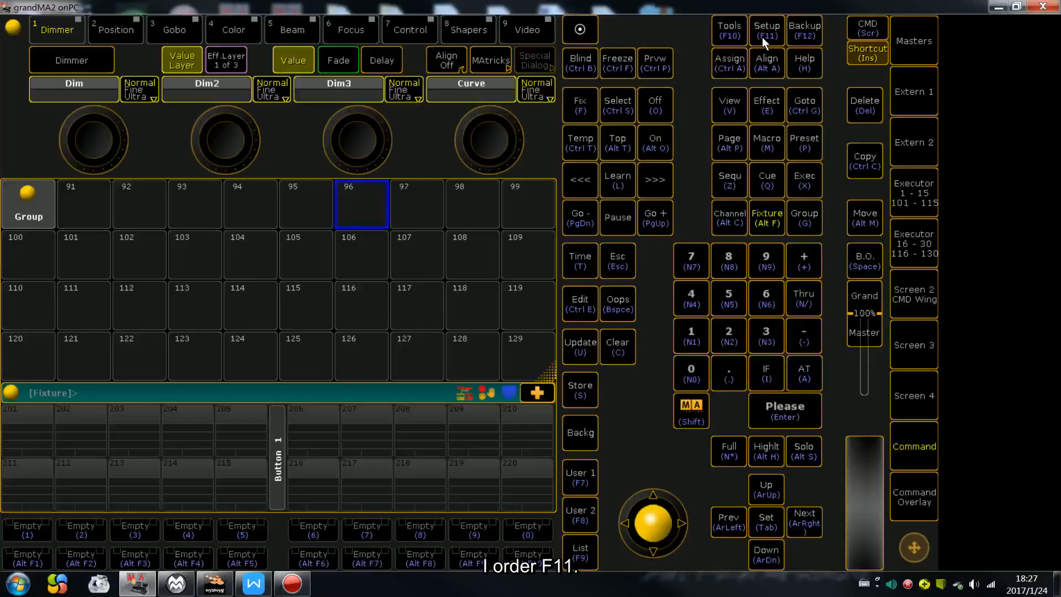
key("F11")
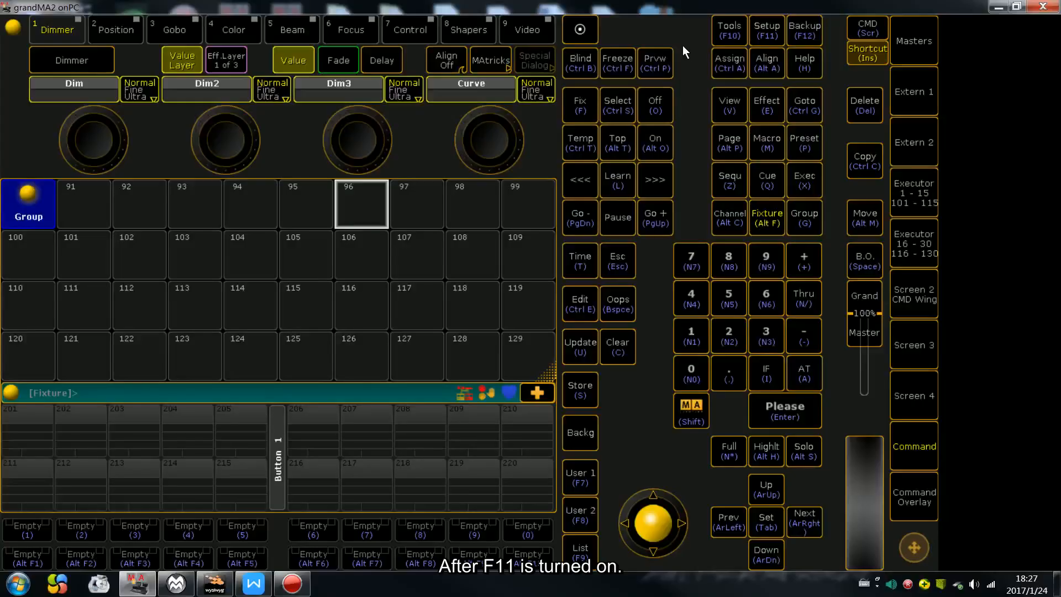
key("F11")
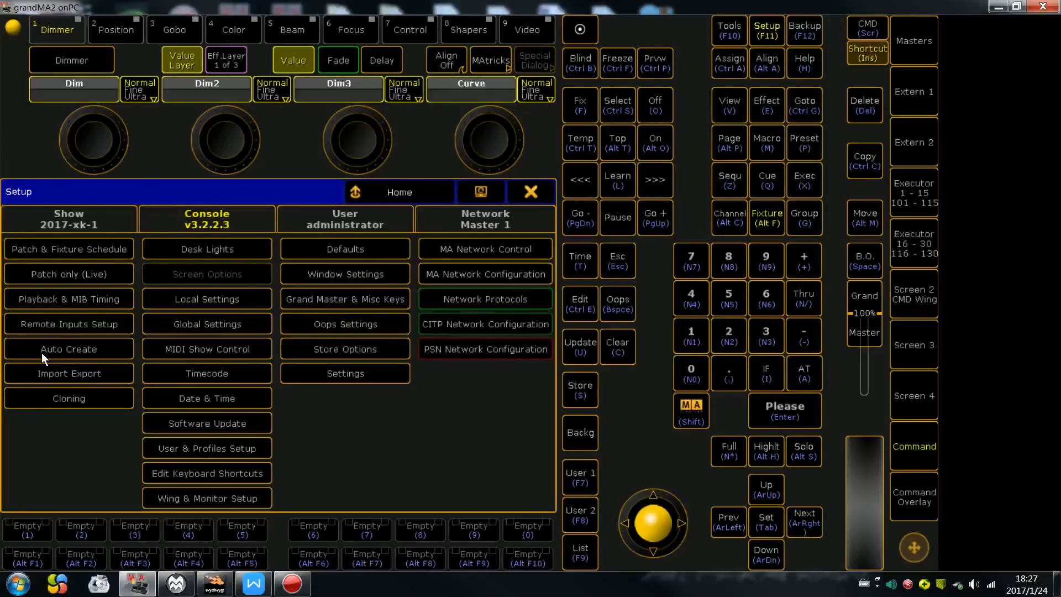
left_click(94, 353)
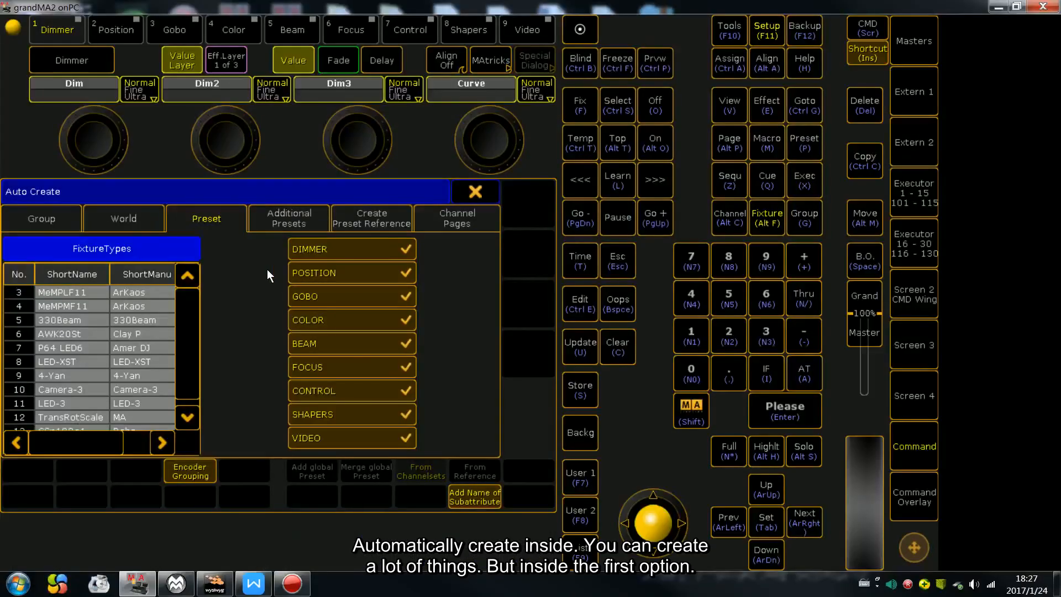
left_click(18, 219)
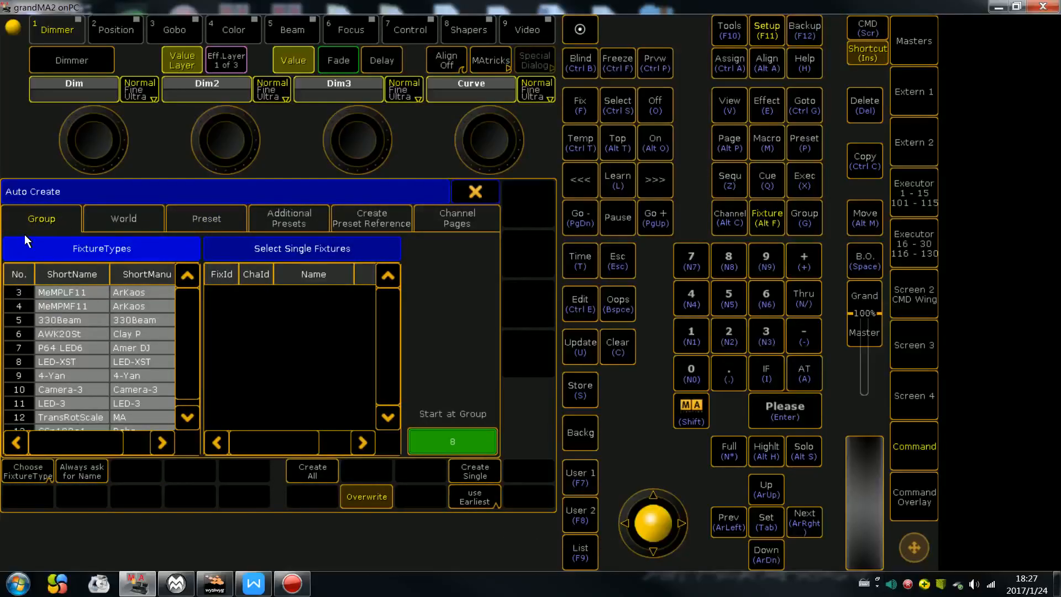
Compare the Group and World pages of the Auto Create dialog.
left_click(102, 215)
left_click(65, 217)
left_click(91, 217)
left_click(57, 217)
left_click(93, 217)
left_click(53, 218)
left_click(93, 217)
left_click(52, 218)
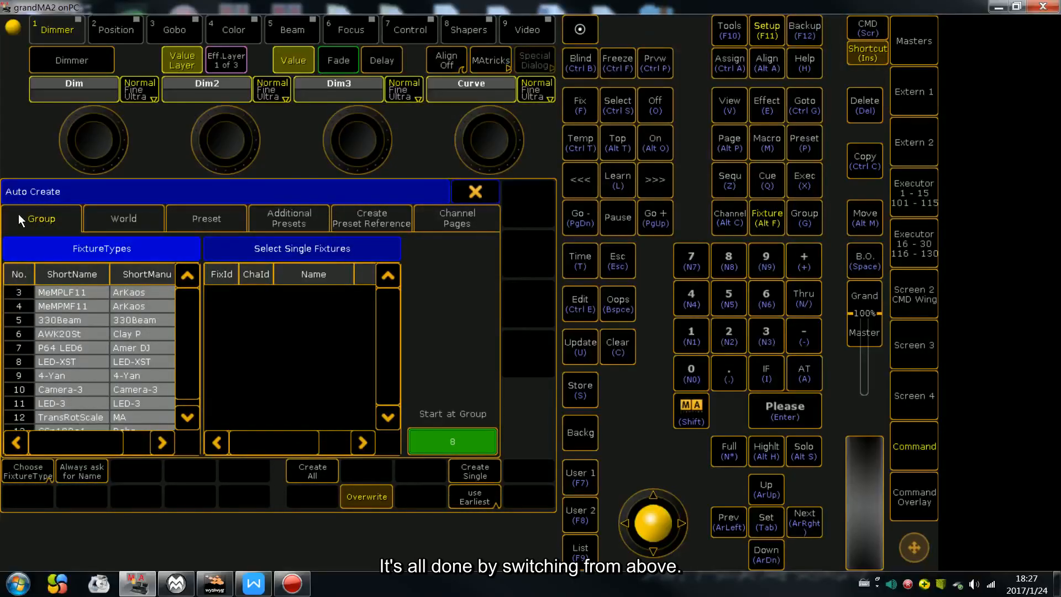
Review the World, Preset, Additional Presets, Create Preset Reference and Channel Pages pages of Auto Create, returning to Group.
left_click(433, 214)
left_click(359, 217)
left_click(208, 215)
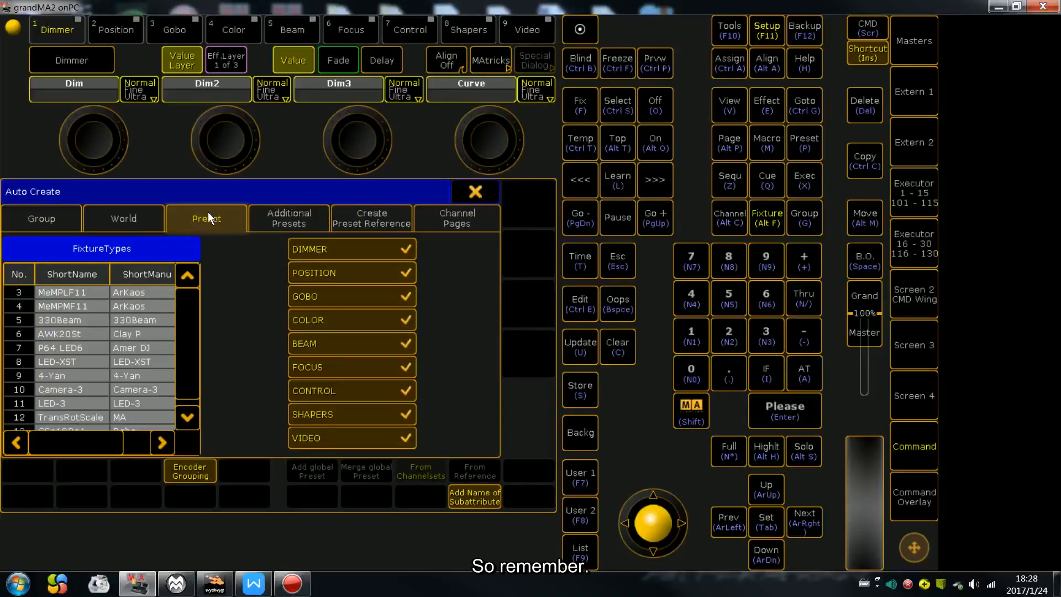
left_click(123, 215)
left_click(47, 215)
left_click(118, 216)
left_click(205, 217)
left_click(282, 217)
left_click(378, 218)
left_click(437, 218)
left_click(111, 216)
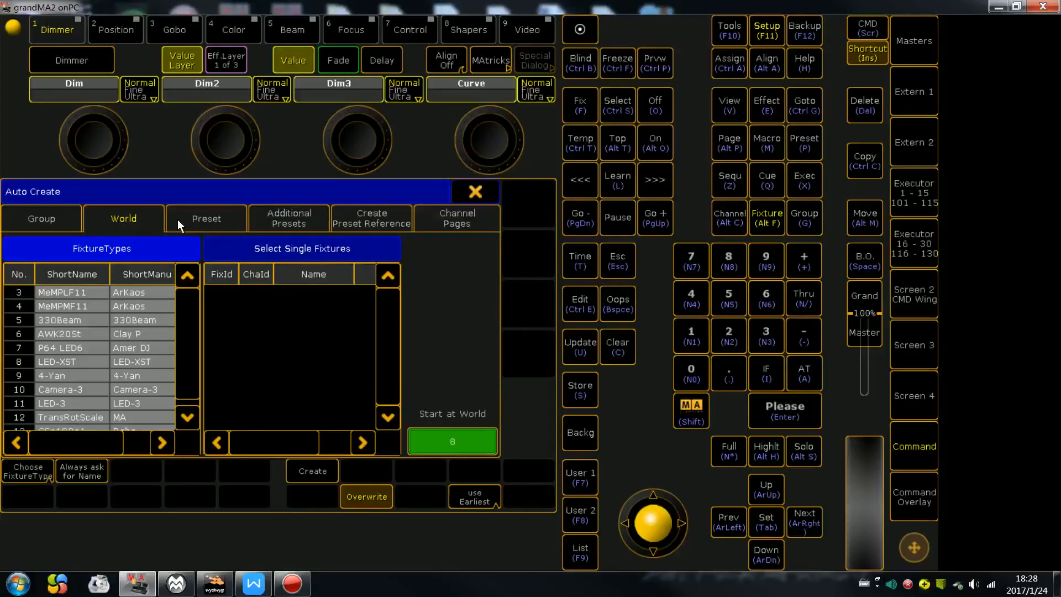
left_click(215, 216)
left_click(124, 216)
left_click(50, 218)
left_click(111, 216)
left_click(56, 219)
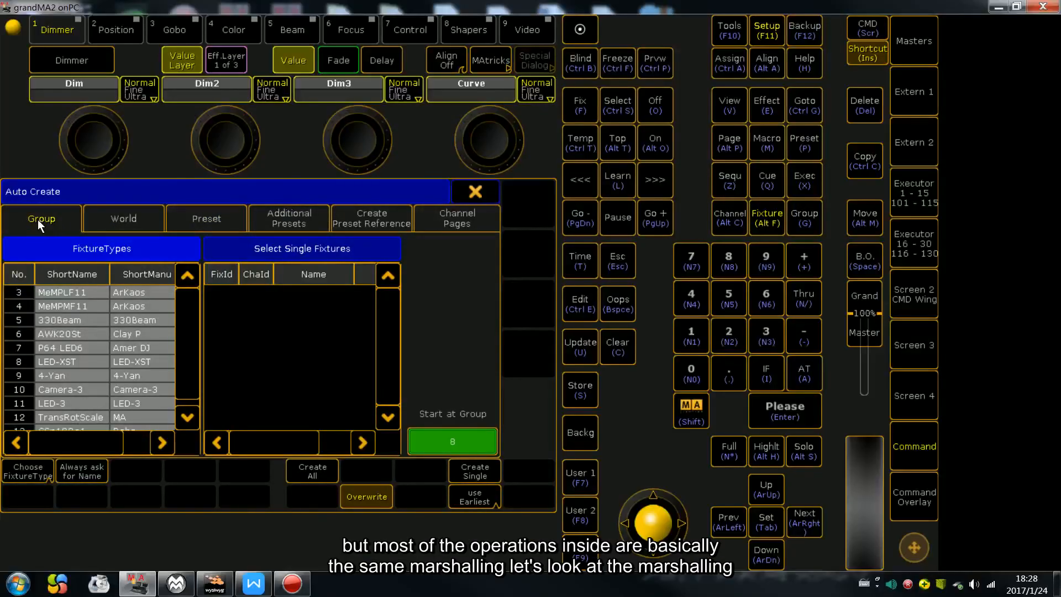
left_click(115, 221)
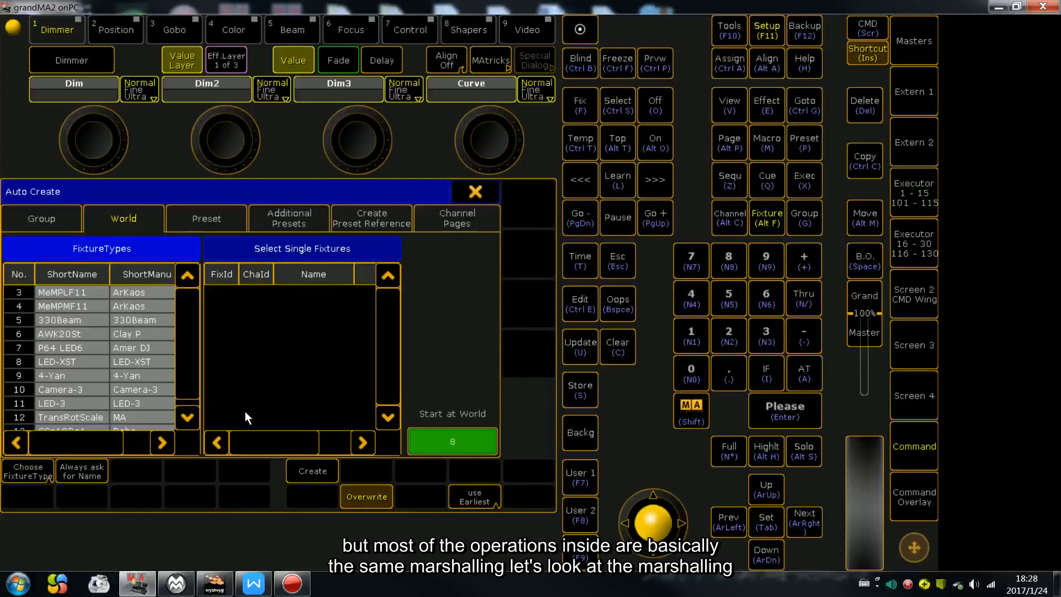
left_click(40, 220)
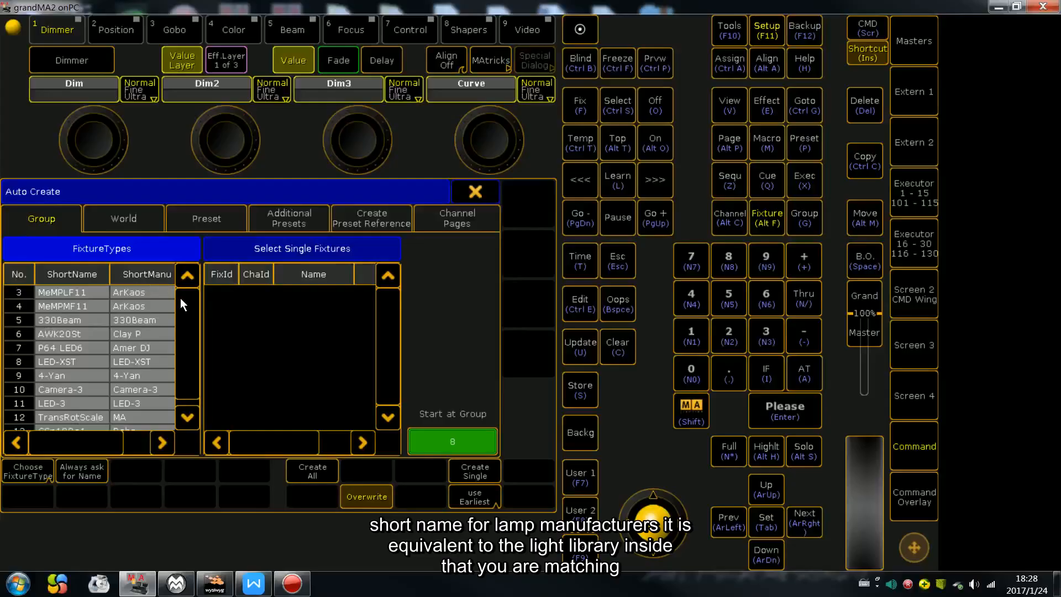
Examine the single fixtures listed for the ArKaos types MeMPLF11 and MeMPMF11.
left_click(152, 292)
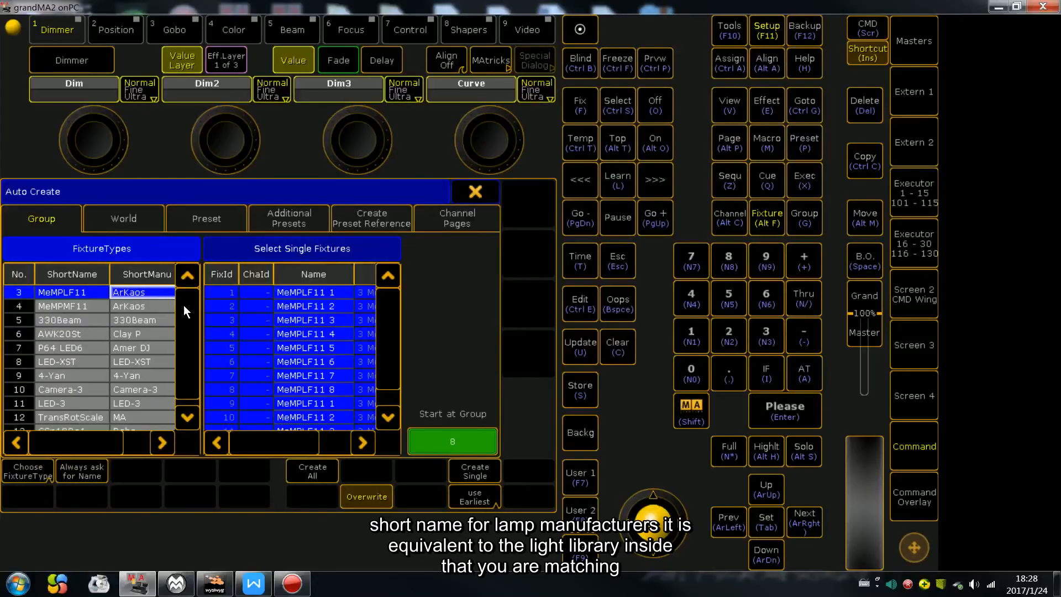
mouse_move(187, 306)
left_mouse_down()
mouse_move(190, 337)
mouse_move(182, 295)
left_mouse_up()
left_click(68, 293)
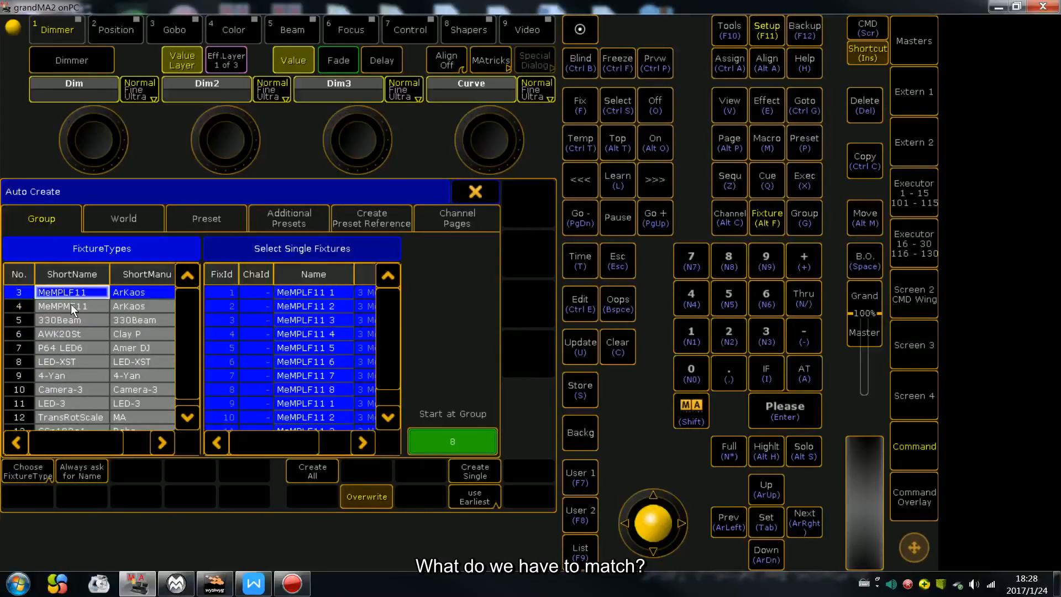
left_click(74, 307)
left_click(76, 293)
left_click(75, 307)
left_click(72, 294)
left_click(70, 306)
left_click(67, 296)
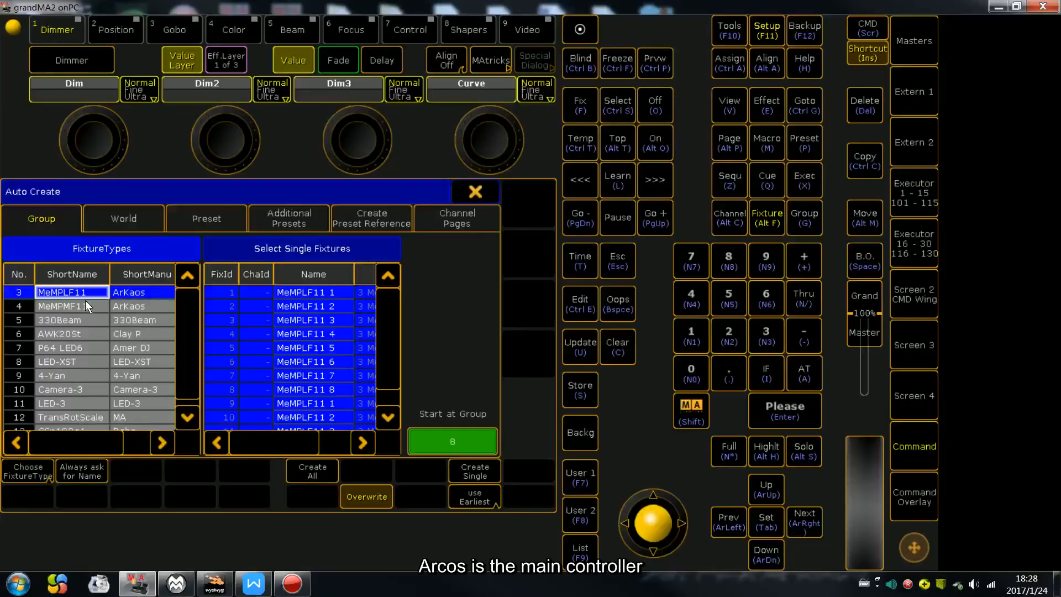
left_click(110, 304)
Examine the single fixtures of each type from 330Beam to LED-3, and check the stage model in wysiwyg.
left_click(80, 318)
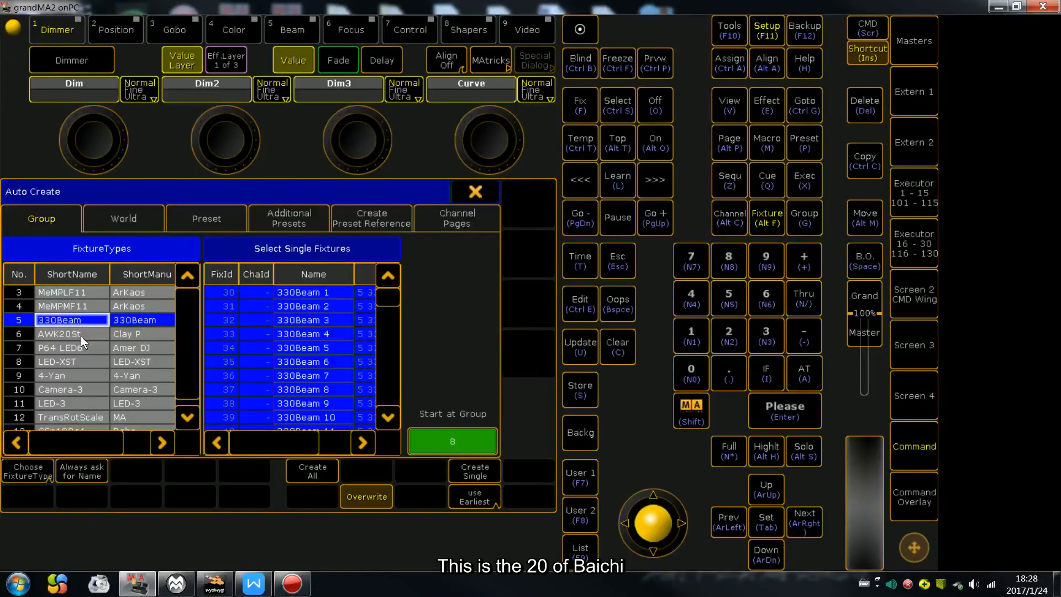
left_click(80, 335)
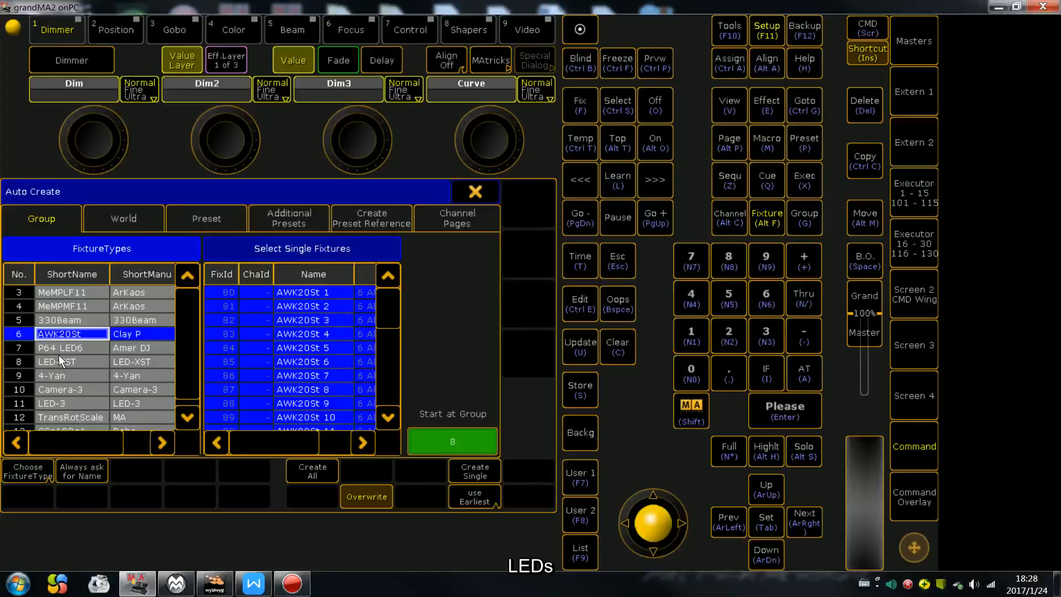
left_click(59, 349)
left_click(67, 361)
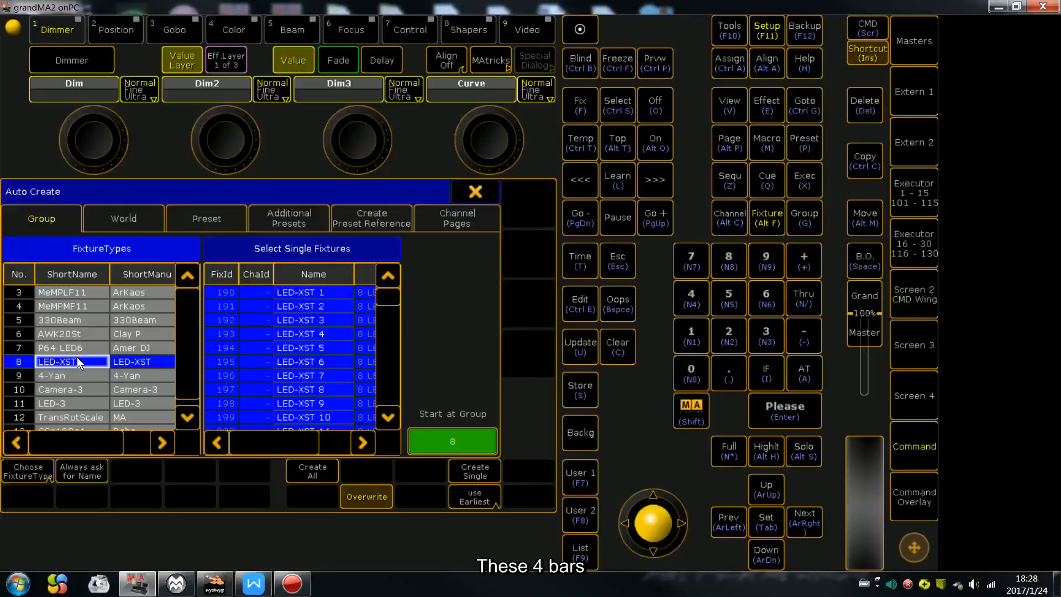
left_click(75, 375)
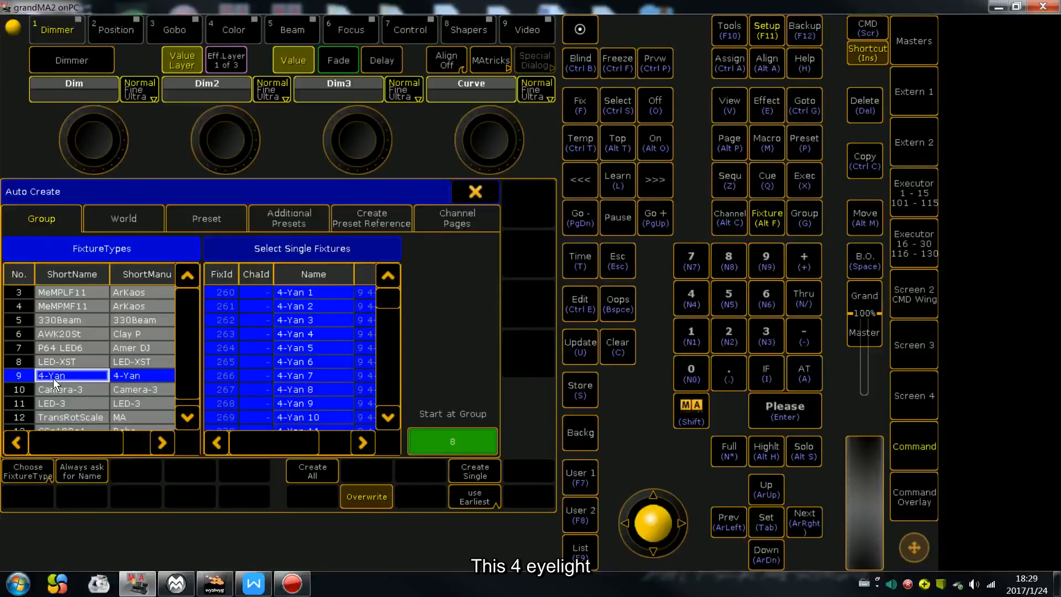
left_click(75, 389)
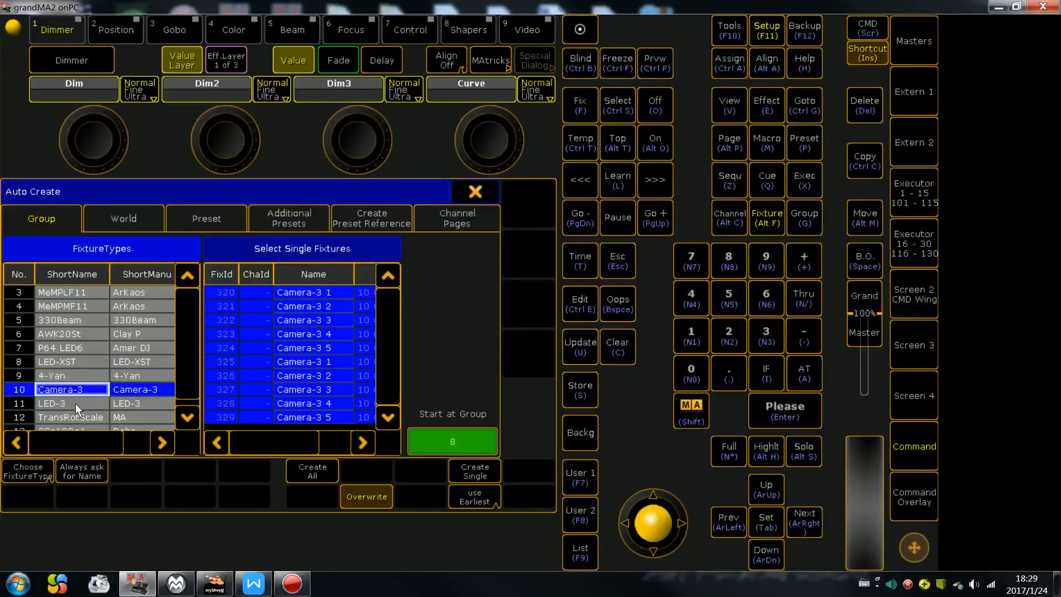
left_click(74, 403)
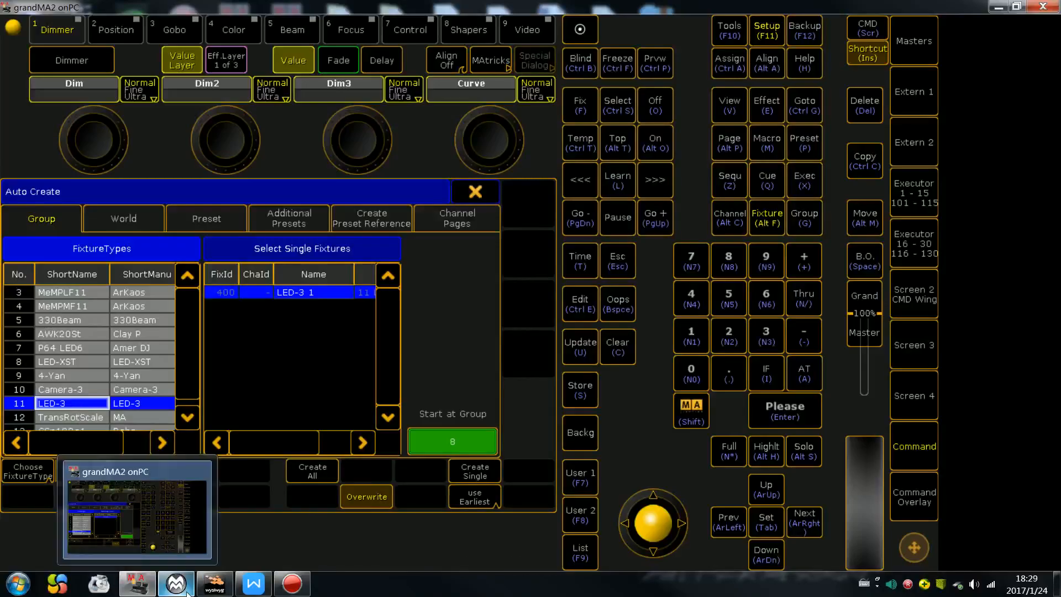
left_click(214, 583)
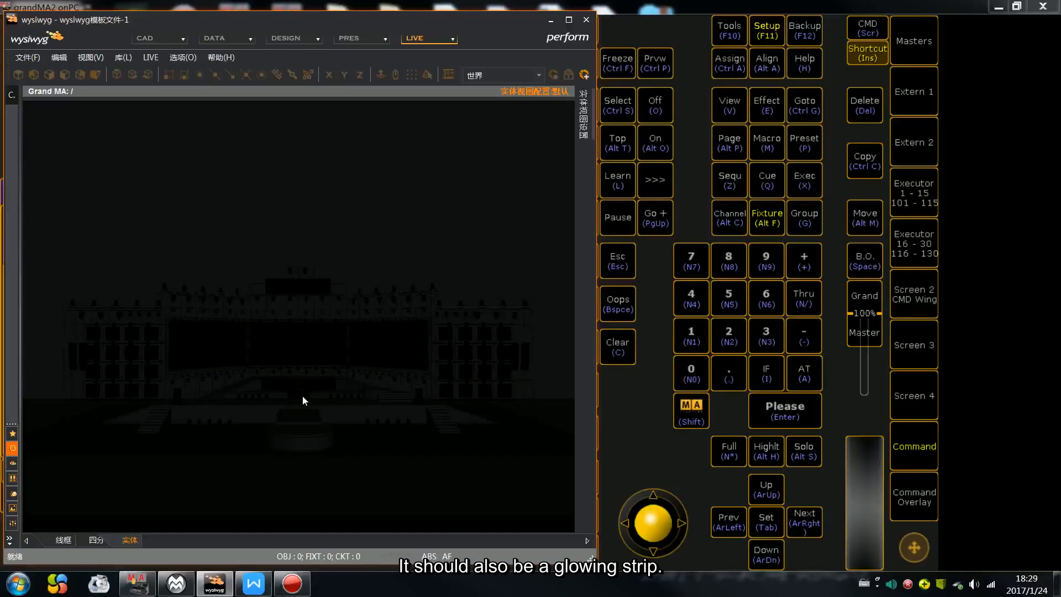
left_click(551, 22)
Examine the fixtures of TransRotScale and CSp120a1, and recheck MeMPMF11, 330Beam, AWK20St and MeMPLF11.
left_click(61, 417)
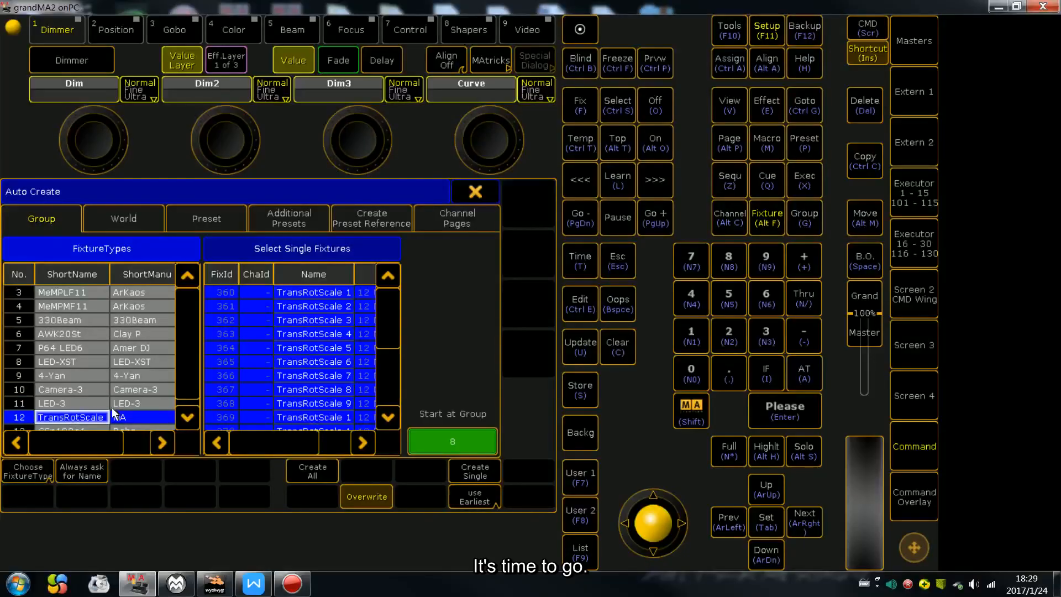
scroll(193, 363, "down", 1)
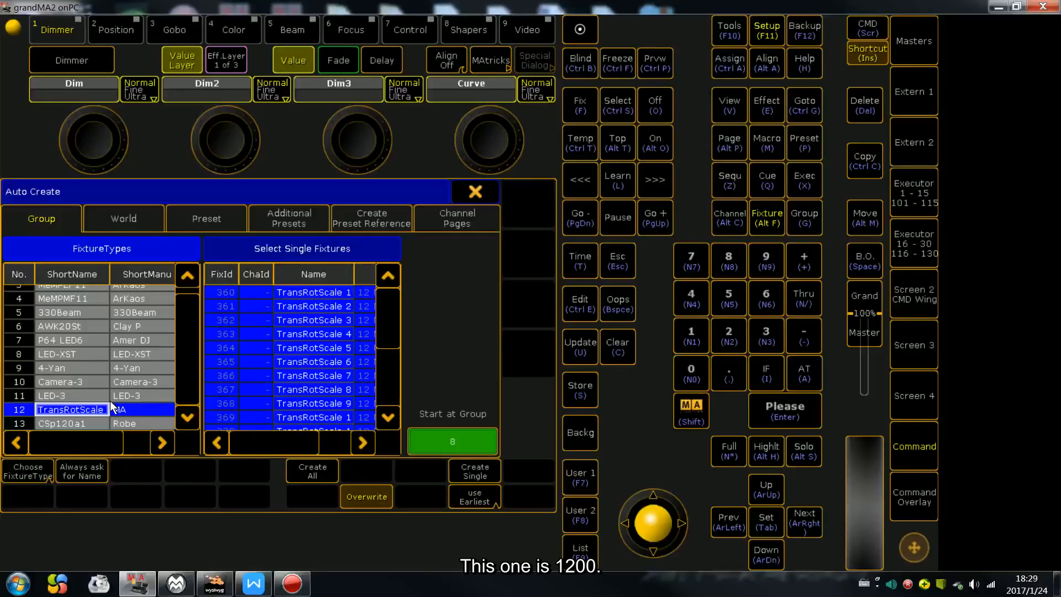
left_click(62, 424)
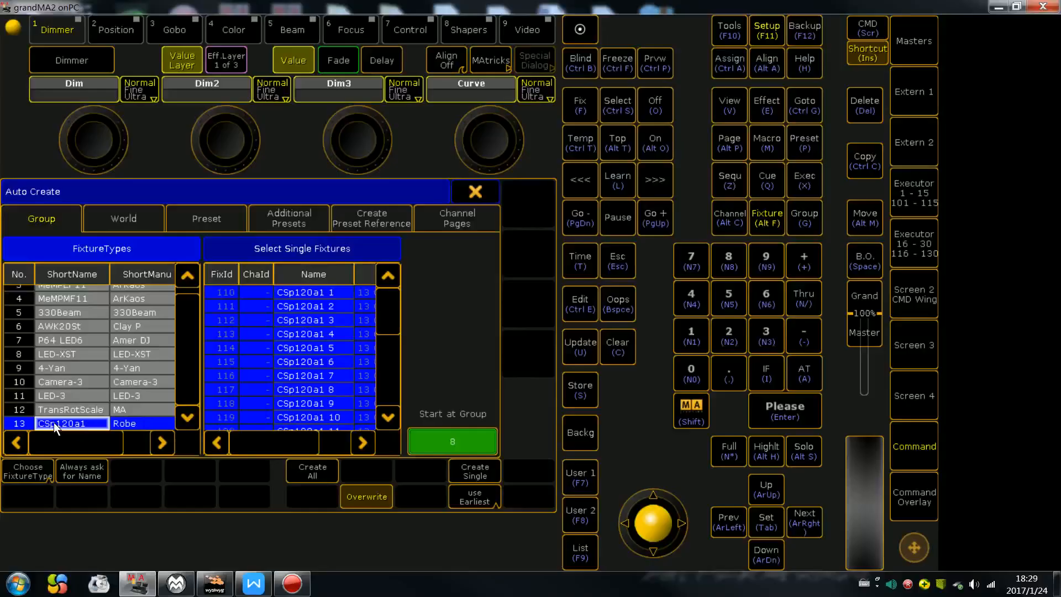
scroll(187, 310, "up", 1)
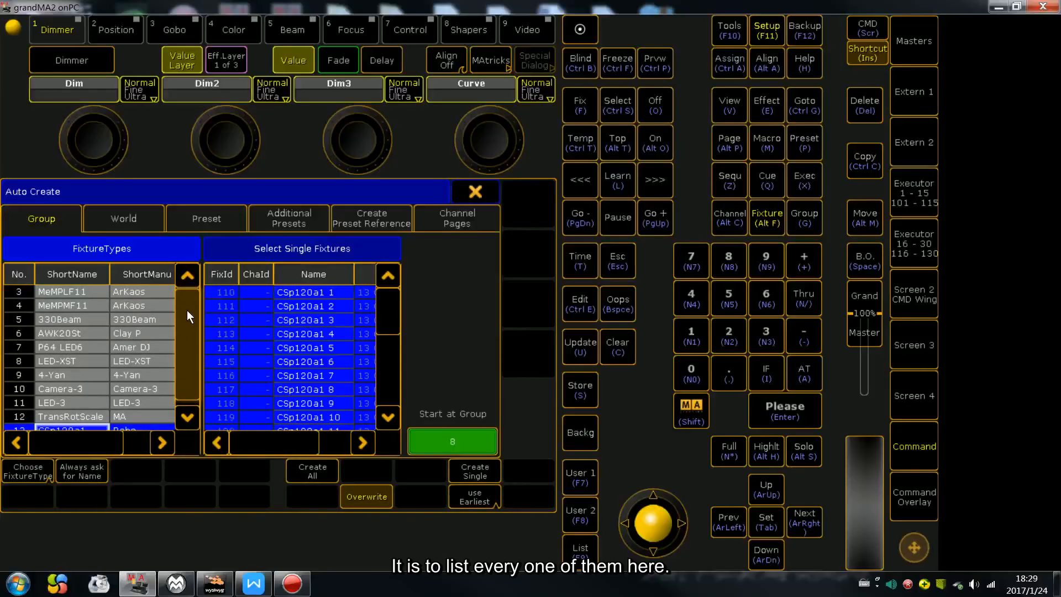
left_click(86, 306)
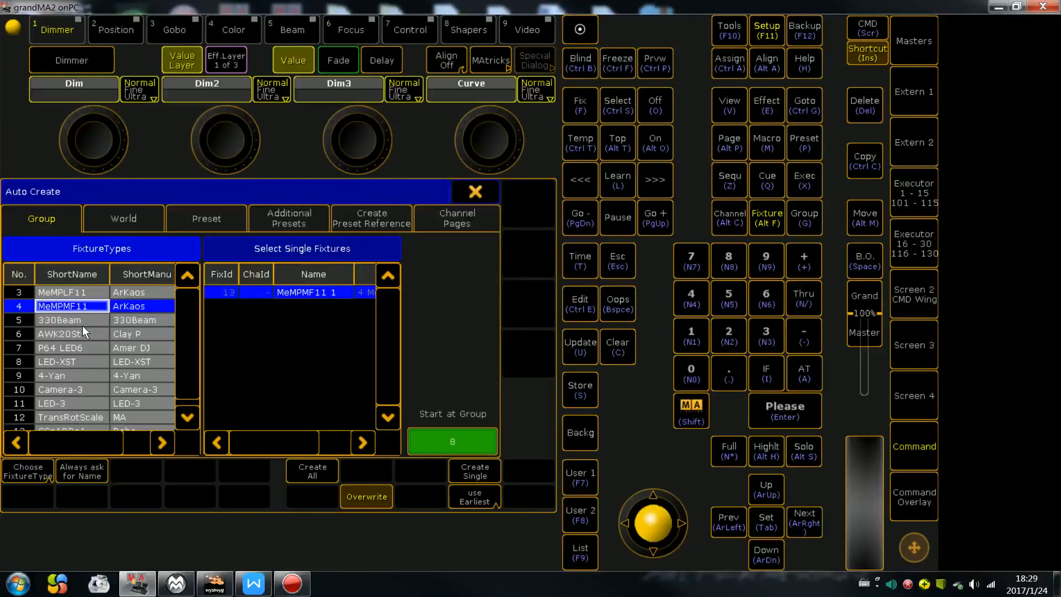
left_click(82, 325)
left_click(76, 336)
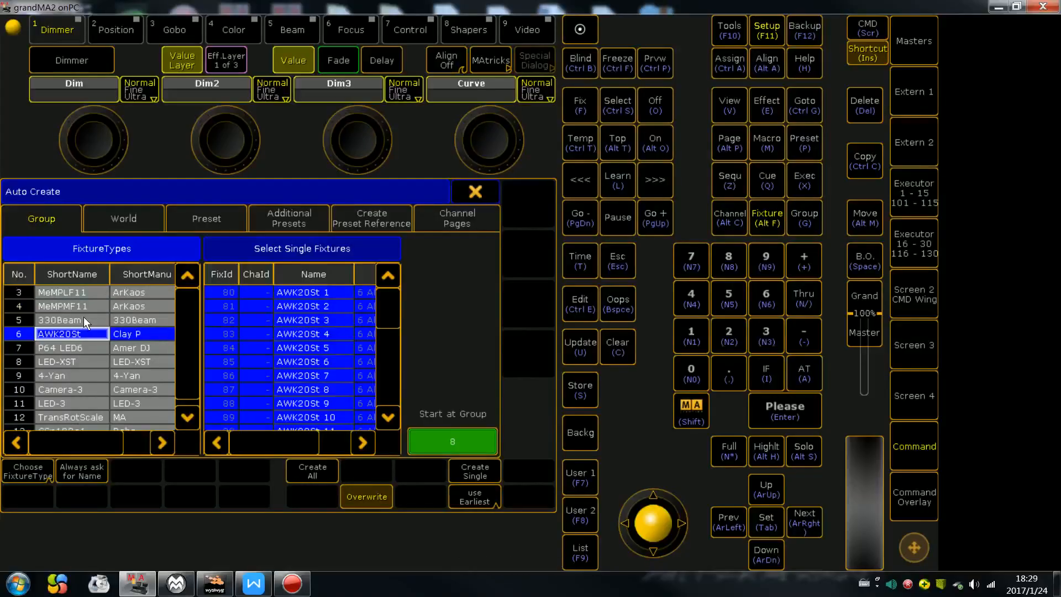
left_click(85, 296)
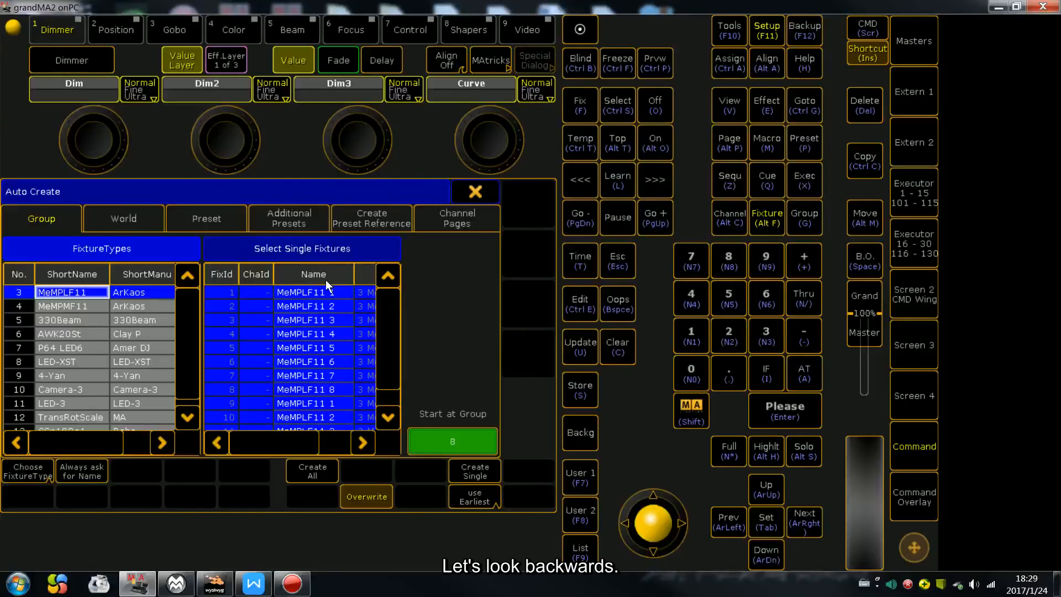
Choose the 330Beam fixture type and select only the single fixture 330Beam 4.
left_click_drag(296, 437, 197, 411)
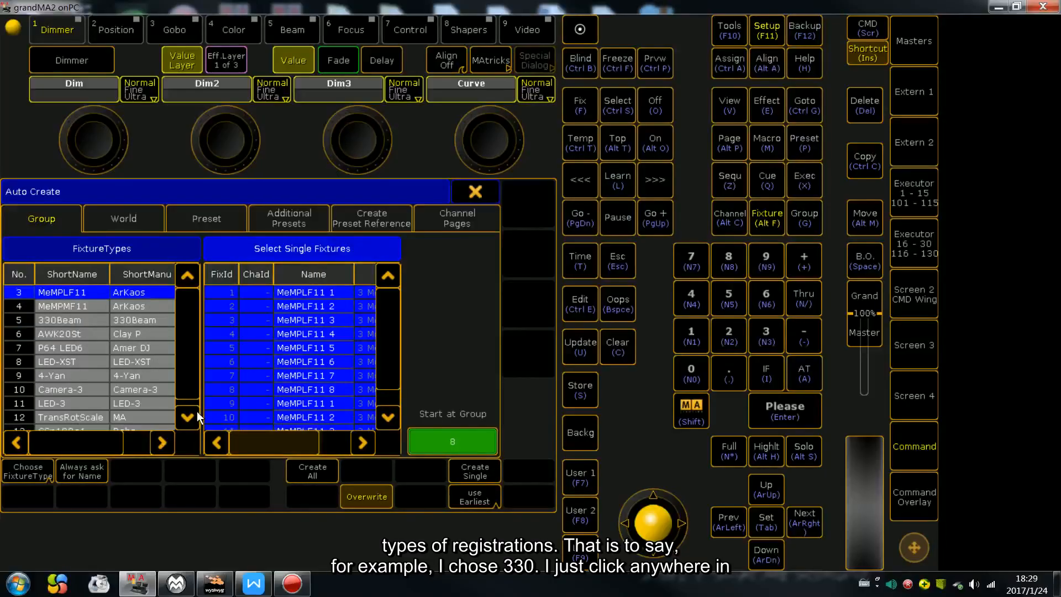
left_click(67, 320)
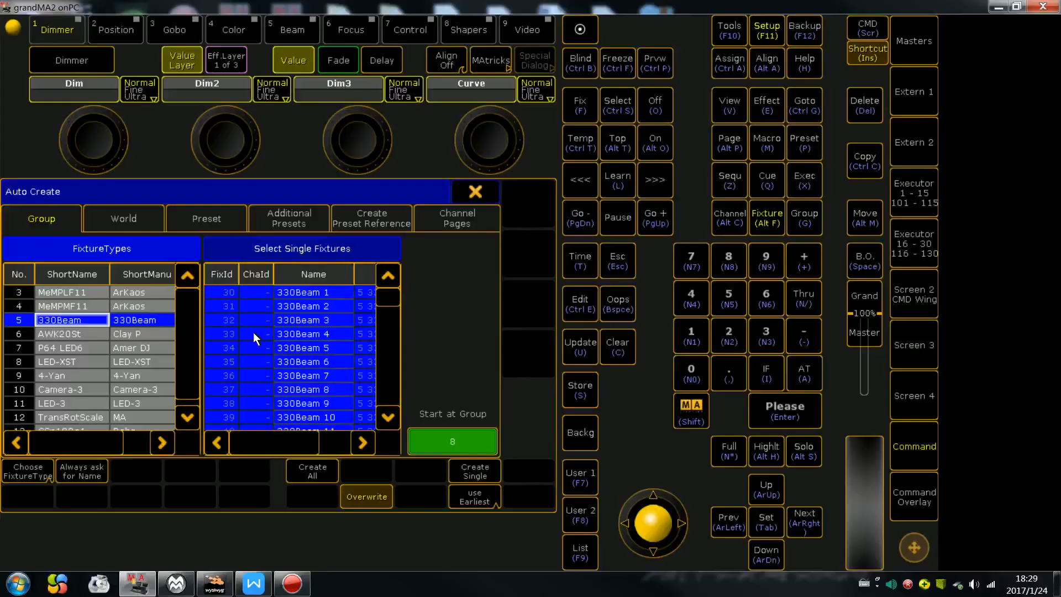
left_click(313, 335)
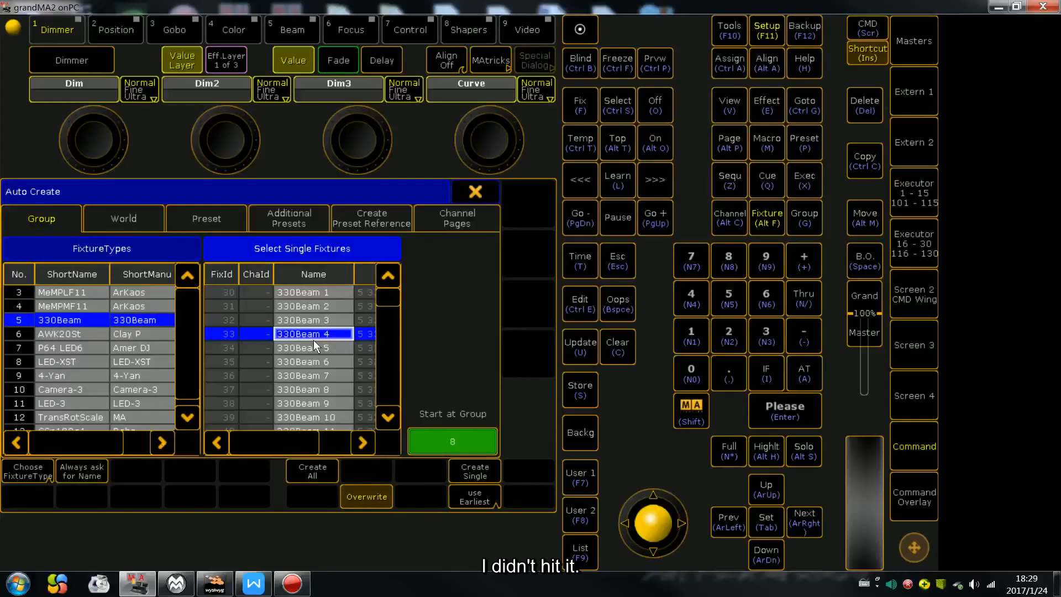
Try selecting different individual 330Beam fixtures one at a time in the single fixtures list.
left_click(317, 303)
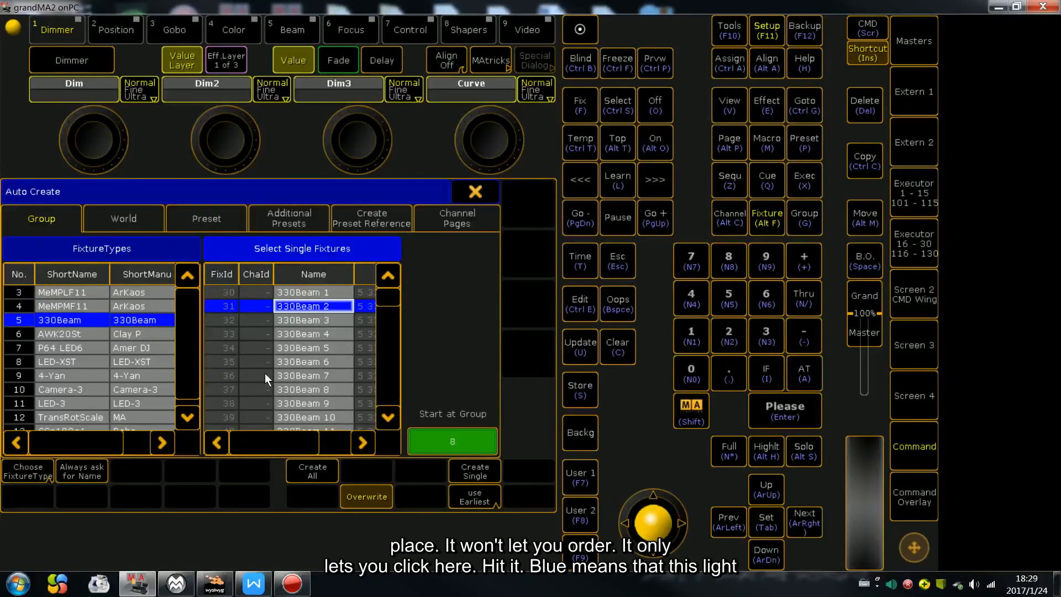
left_click(320, 371)
left_click(321, 335)
left_click(324, 287)
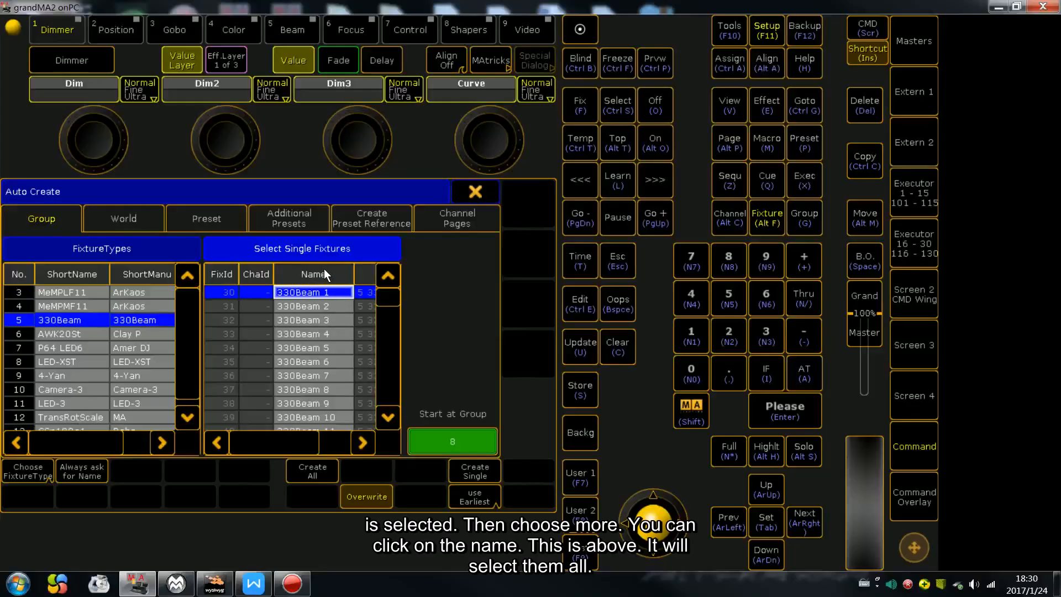
Select all single fixtures of the 330Beam type at once.
left_click(339, 273)
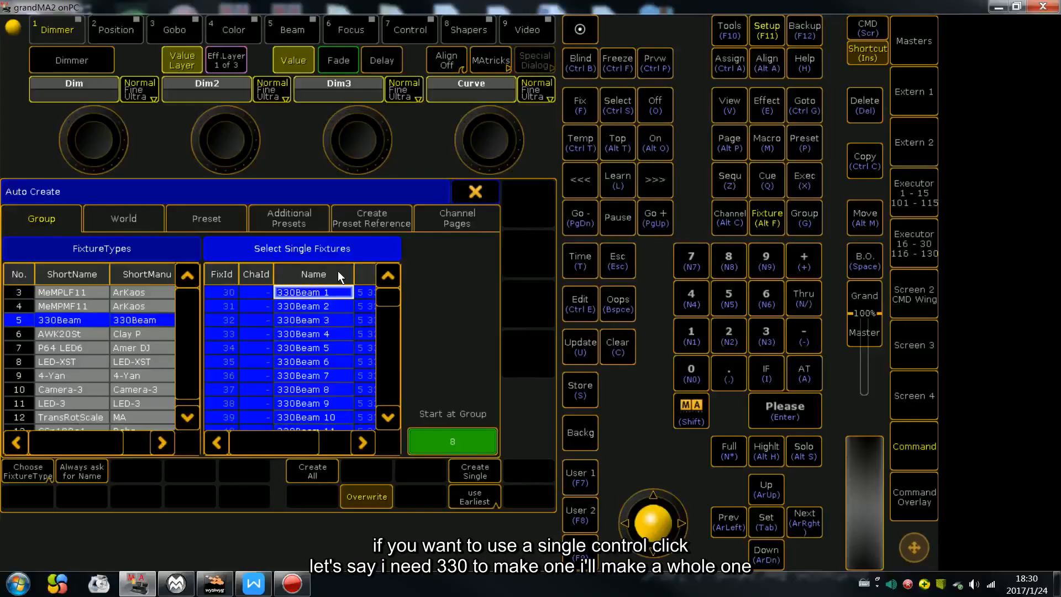
left_click(310, 307)
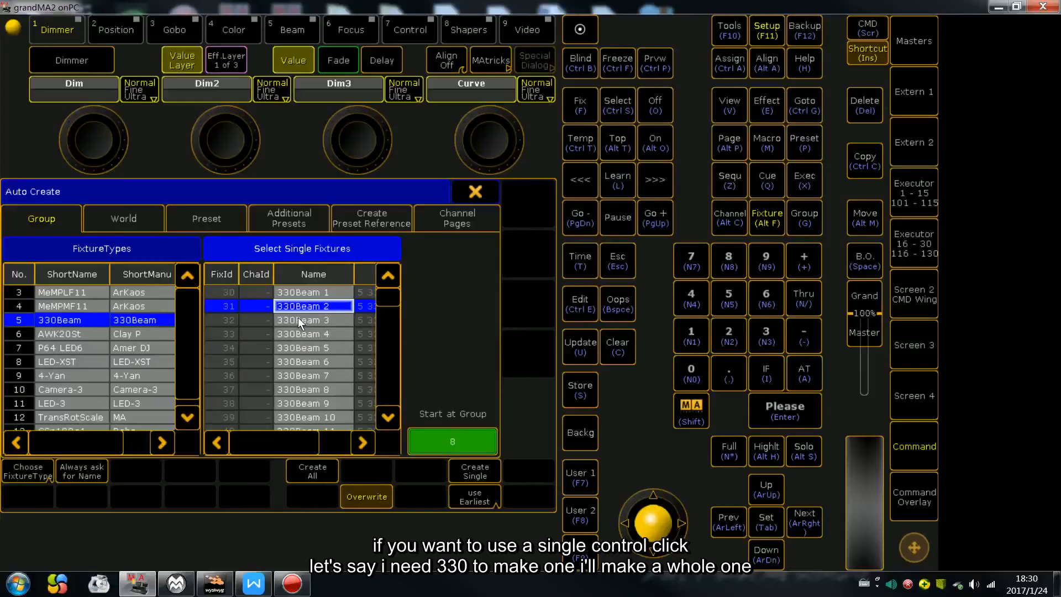
left_click(302, 292)
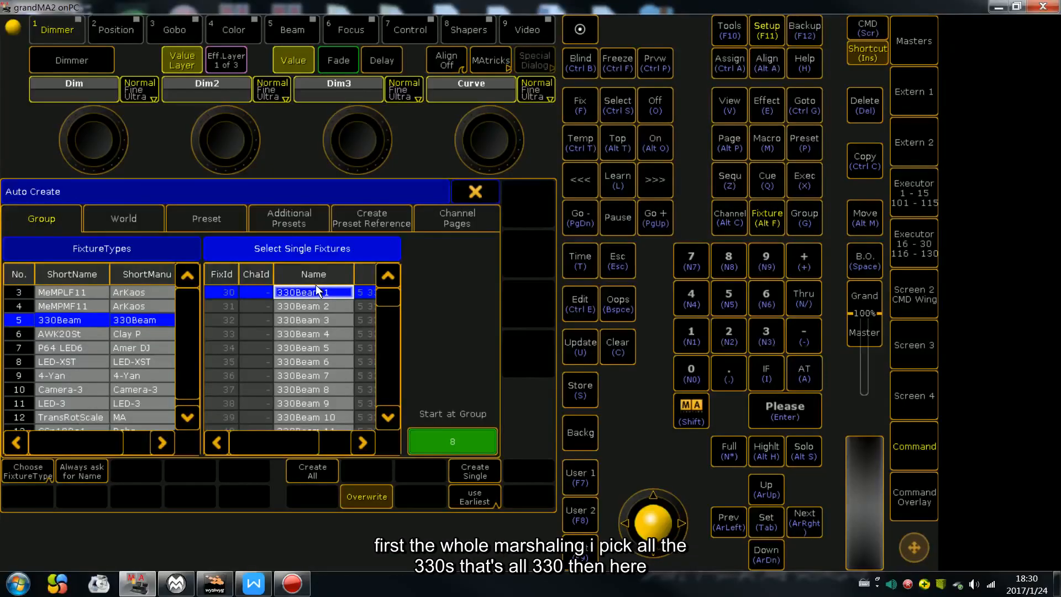
left_click(312, 274)
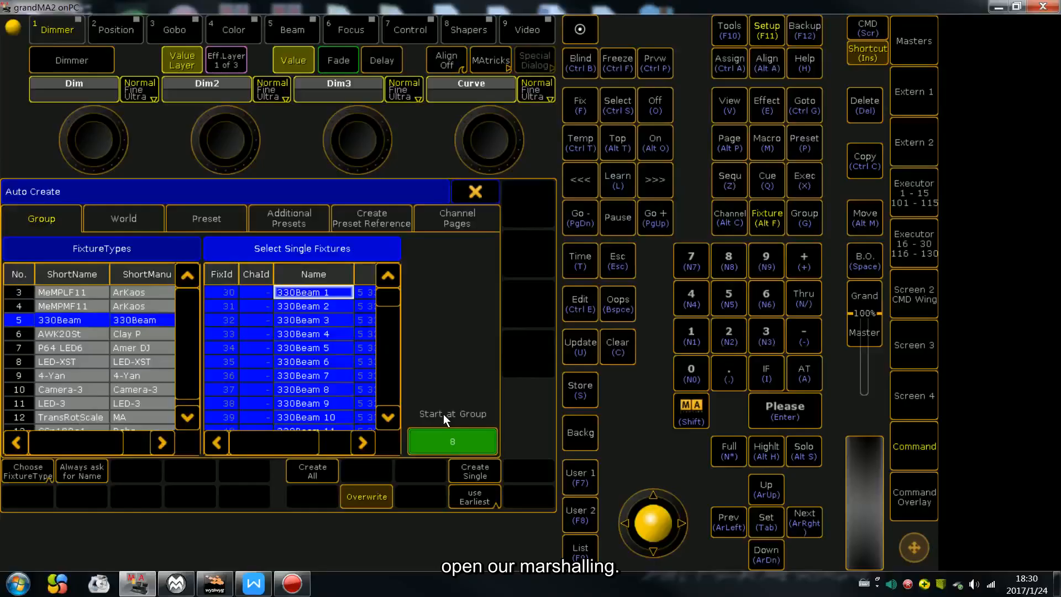
Show the group pool on Screen 2 and look over the empty group slots from 8 to 15.
left_click(927, 301)
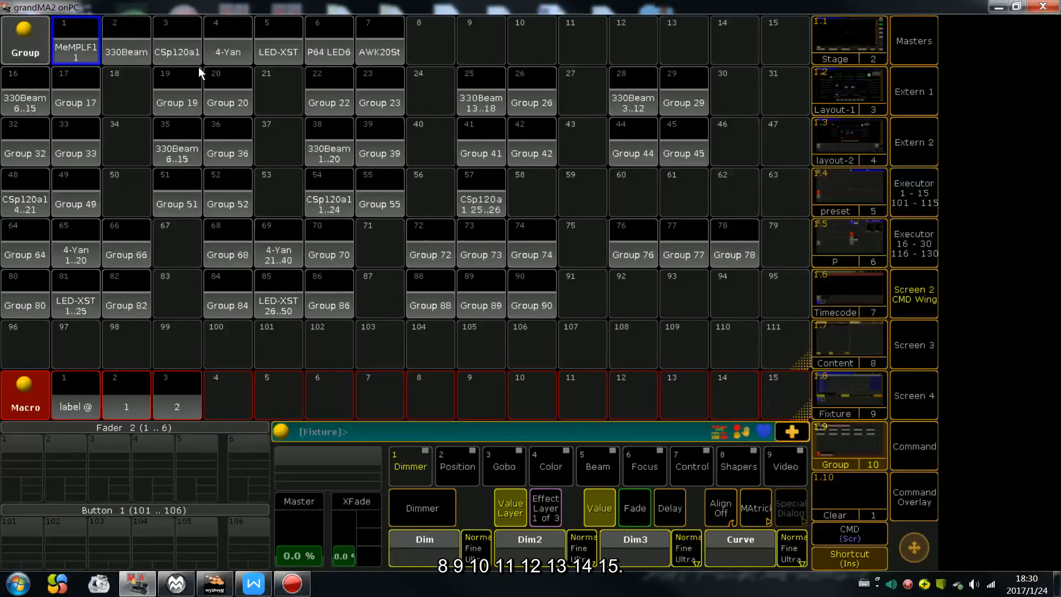
left_click(435, 38)
left_click(480, 39)
left_click(525, 39)
left_click(572, 40)
left_click(630, 40)
left_click(770, 38)
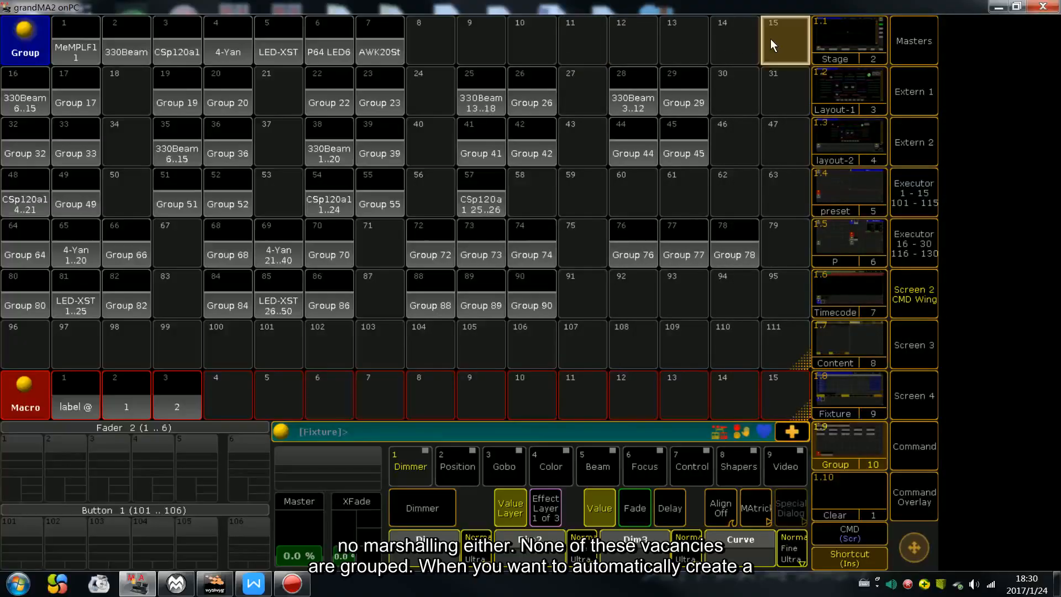
Examine the vacant slots between the existing groups and locate slot 96 as a possible starting position.
left_click(132, 94)
left_click(271, 91)
left_click(267, 145)
left_click(269, 191)
left_click(132, 139)
left_click(135, 104)
left_click(449, 39)
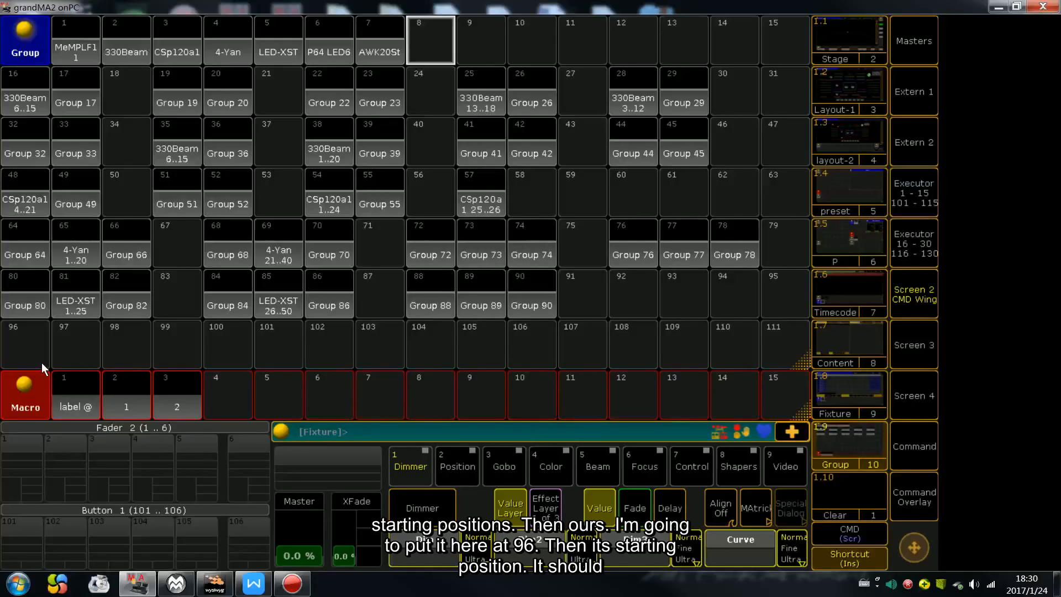
left_click(19, 328)
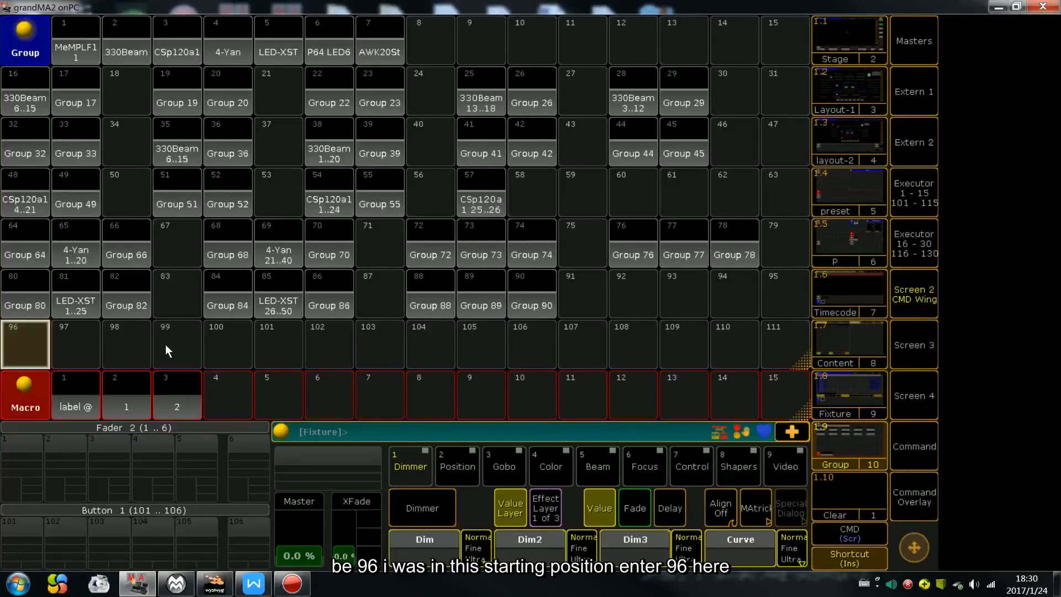
Return to the Auto Create window and set Start at Group to 96.
left_click(901, 445)
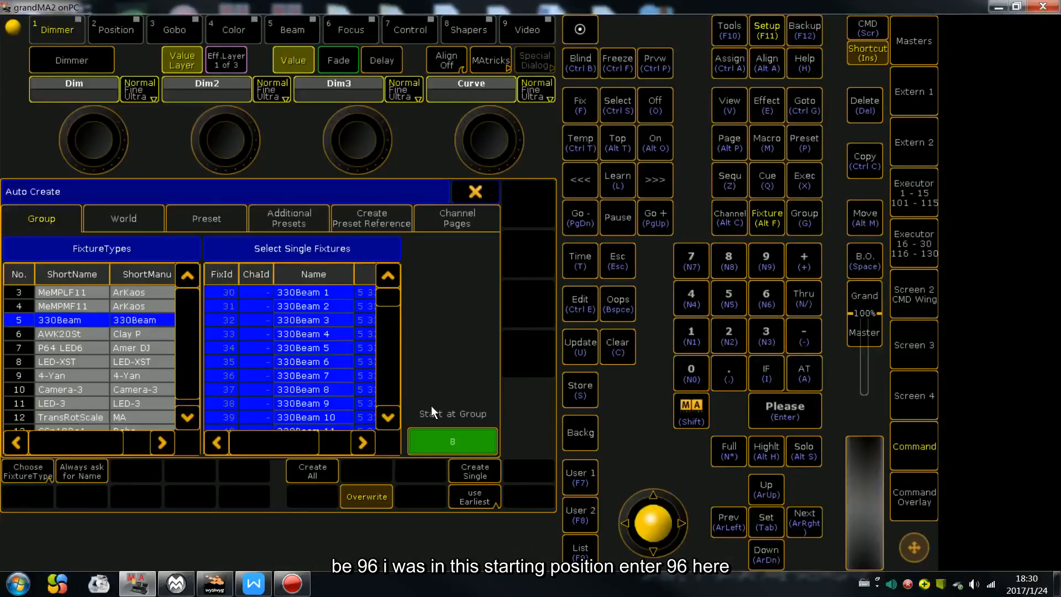
left_click(452, 441)
left_click(97, 331)
left_click(215, 257)
left_click(97, 256)
left_click(97, 294)
left_click(230, 367)
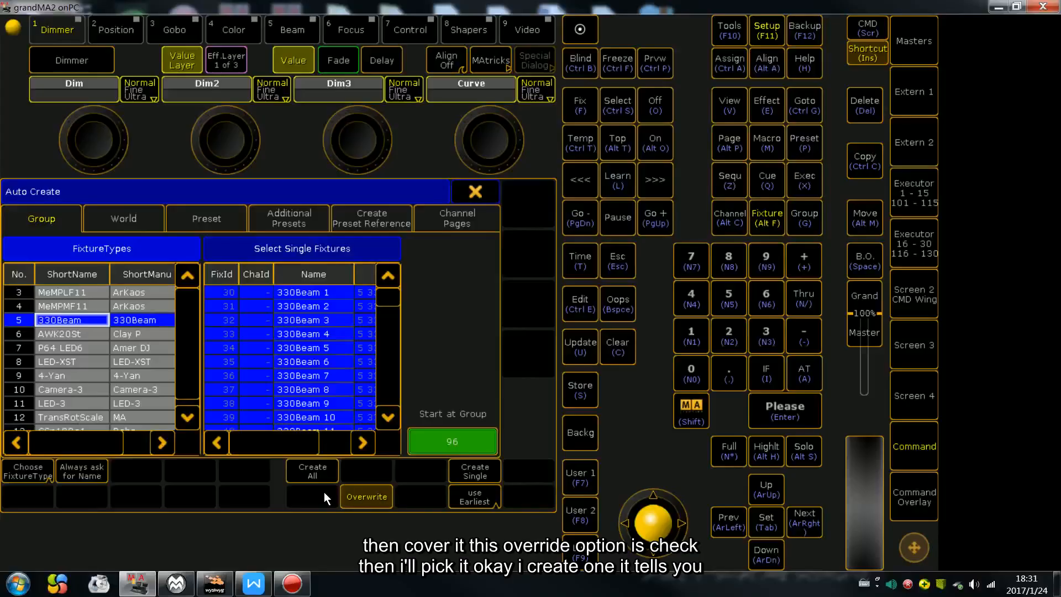
Create one group from all 330Beam fixtures with Create All, keeping Overwrite active, and acknowledge the result.
left_click(360, 499)
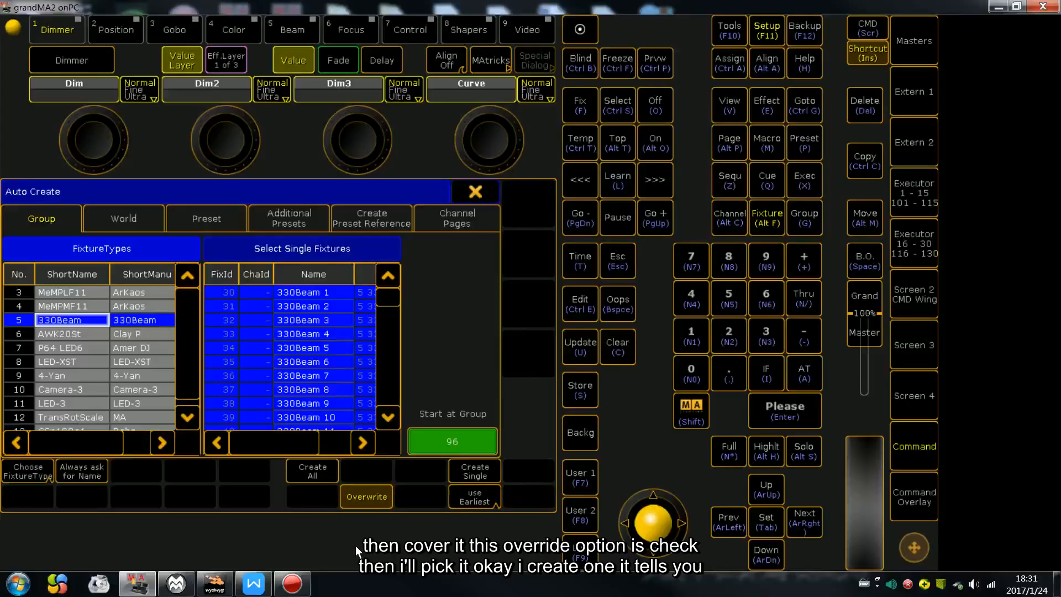
left_click(311, 472)
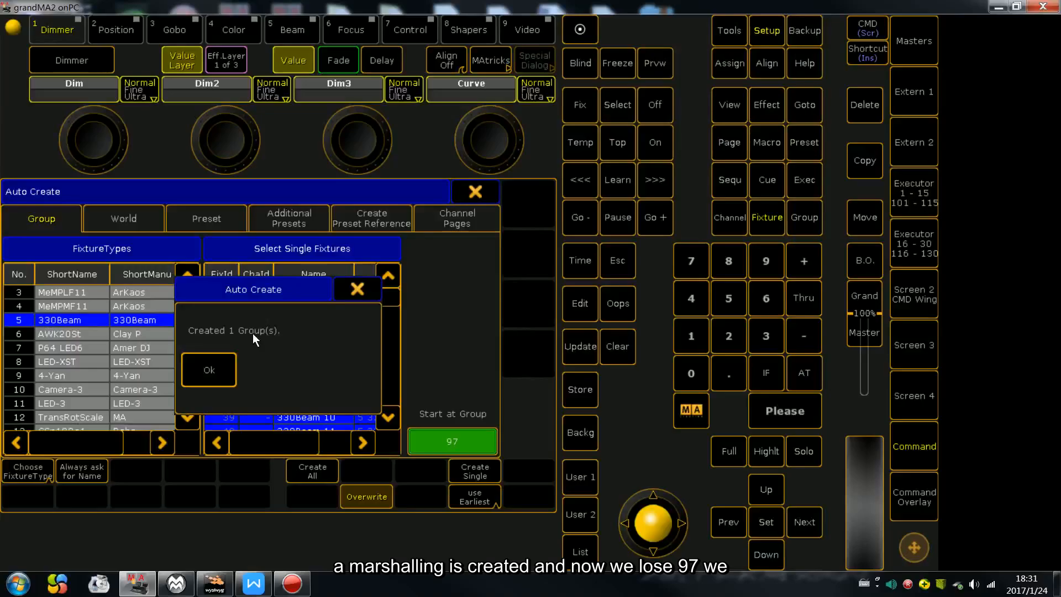
left_click(234, 363)
Set Start at Group to 97 for the next group.
left_click(475, 446)
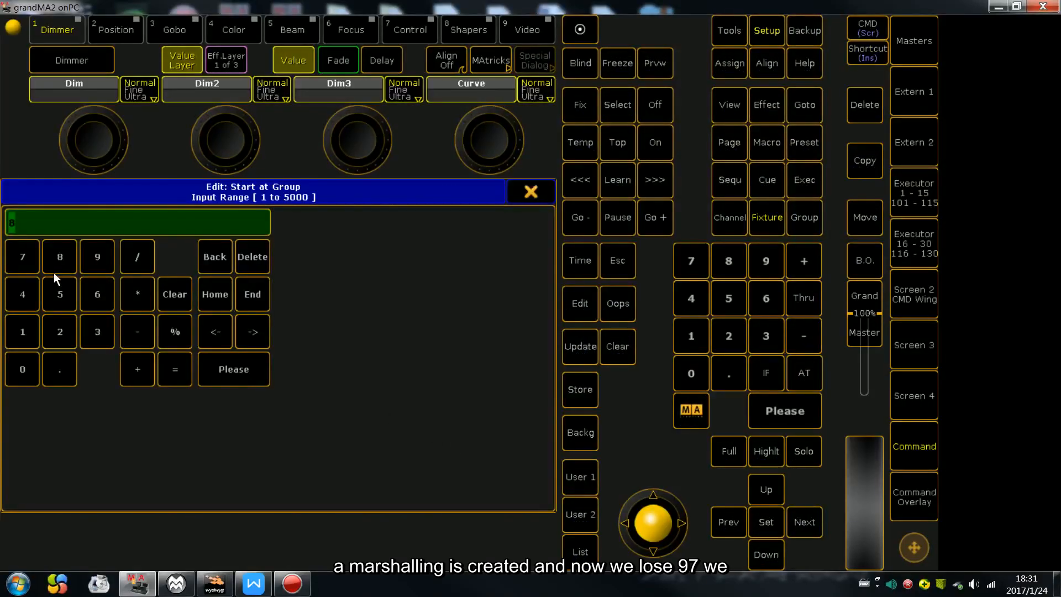
left_click(95, 257)
left_click(23, 258)
left_click(234, 370)
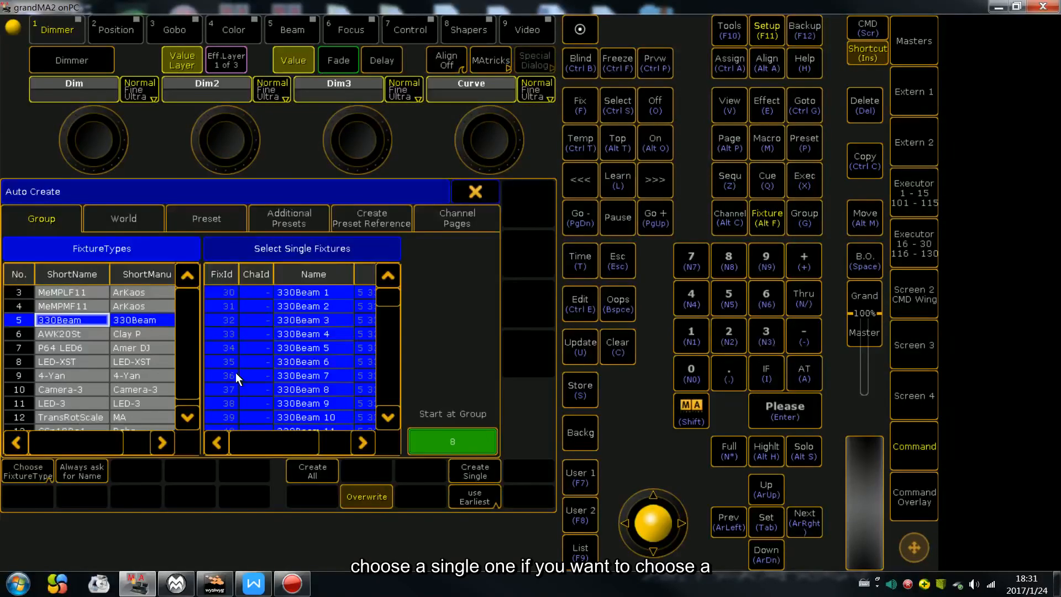
Select the continuous range of single fixtures from 330Beam 1 to 330Beam 10.
left_click(320, 291)
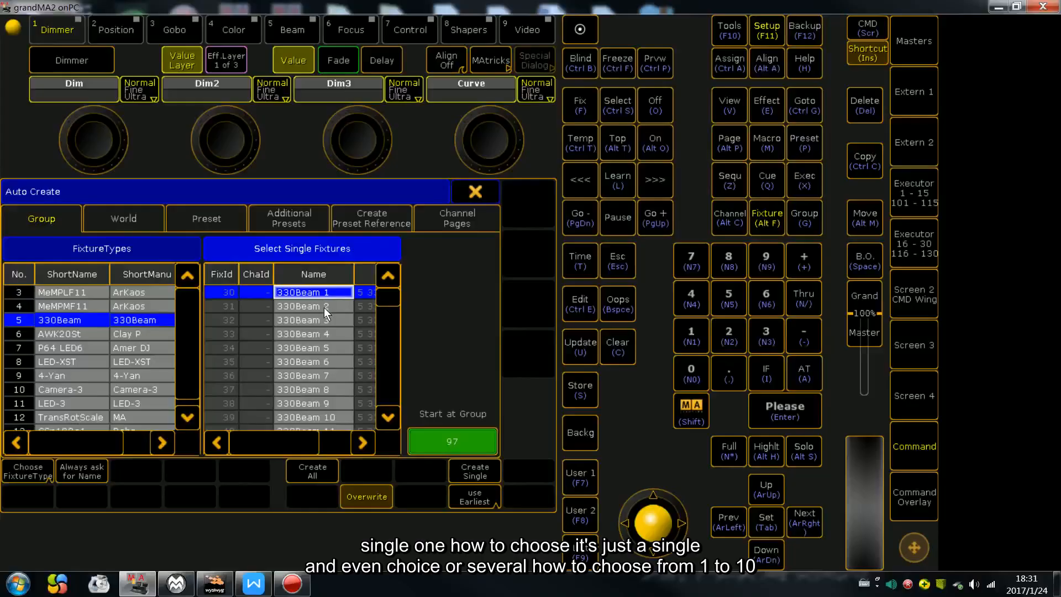
left_click_drag(323, 307, 312, 426)
left_click(312, 293)
left_click_drag(311, 326, 284, 422)
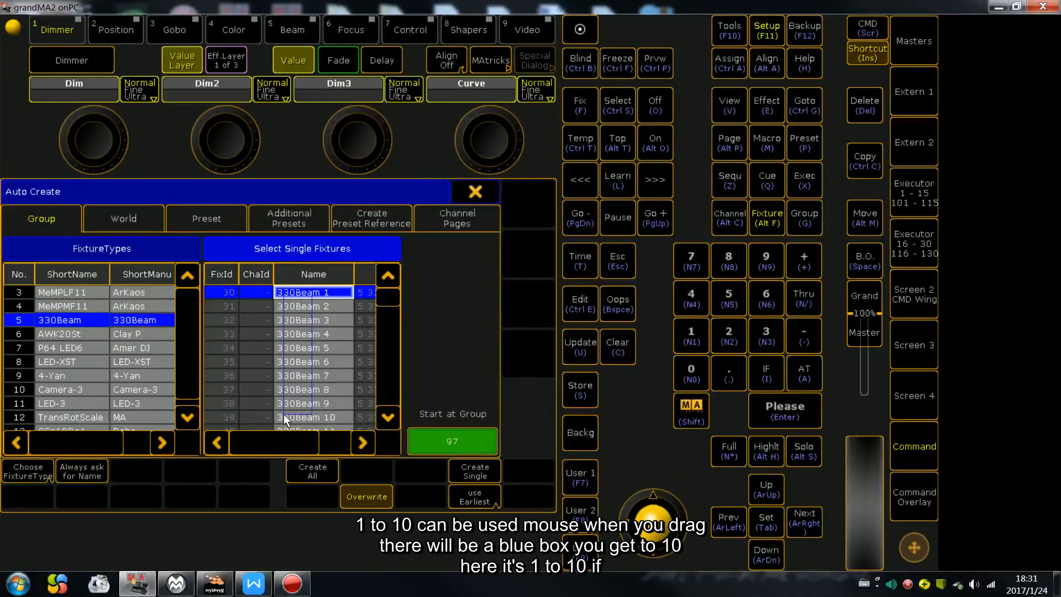
left_click_drag(284, 413, 287, 419)
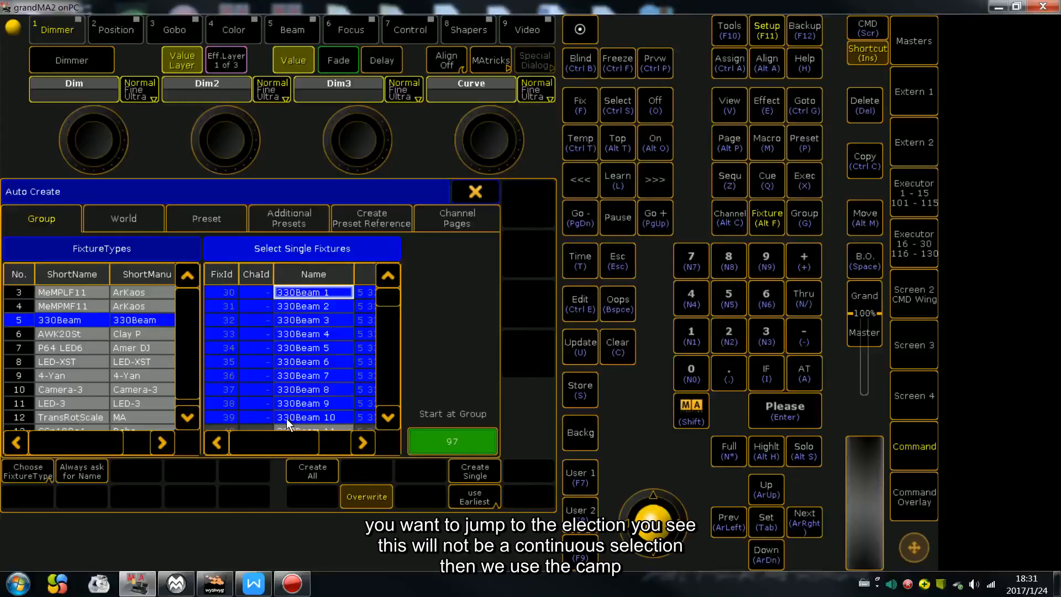
Try selecting 330Beam 1, 3 and 5 one after another without extending the selection.
left_click(316, 295)
left_click(317, 323)
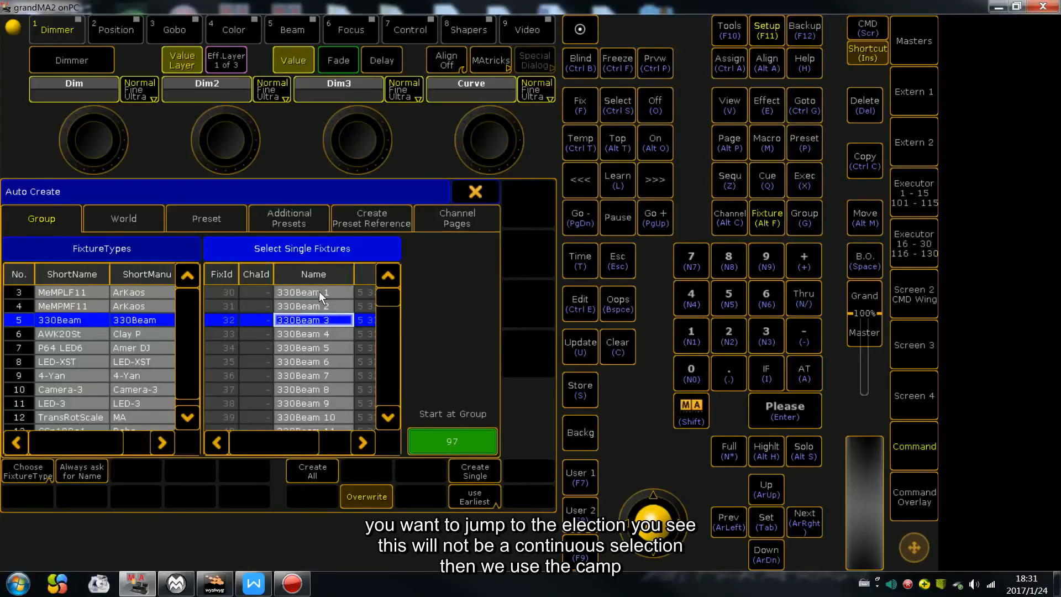
left_click(322, 293)
left_click(321, 323)
left_click(316, 351)
Select the non-adjacent single fixtures 330Beam 1, 3, 5, 7, 9 and 11 together.
left_click(323, 297)
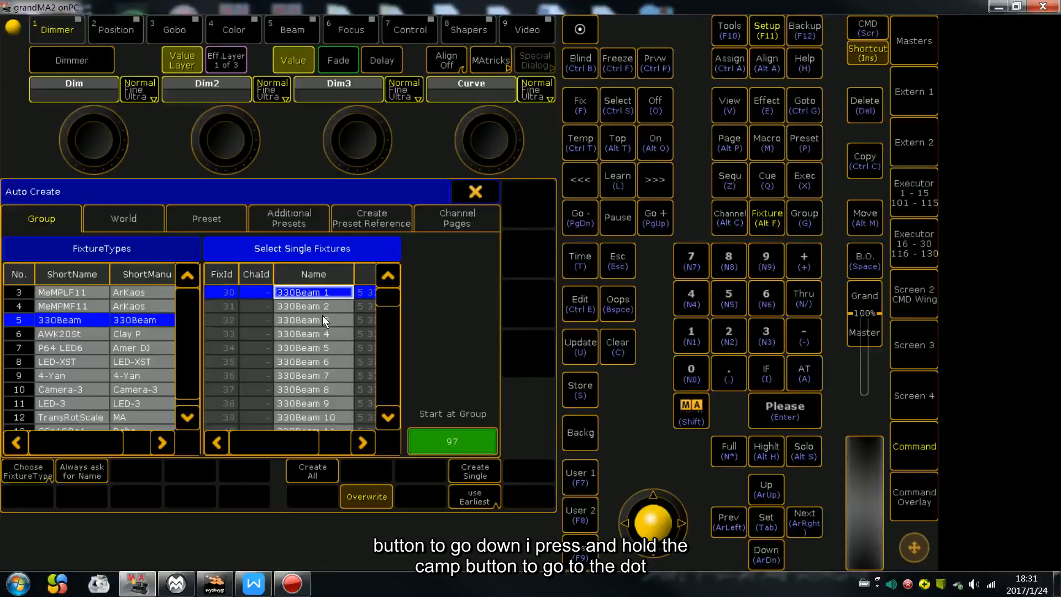
left_click(323, 321, "ctrl")
left_click(316, 350, "ctrl")
left_click(316, 373, "ctrl")
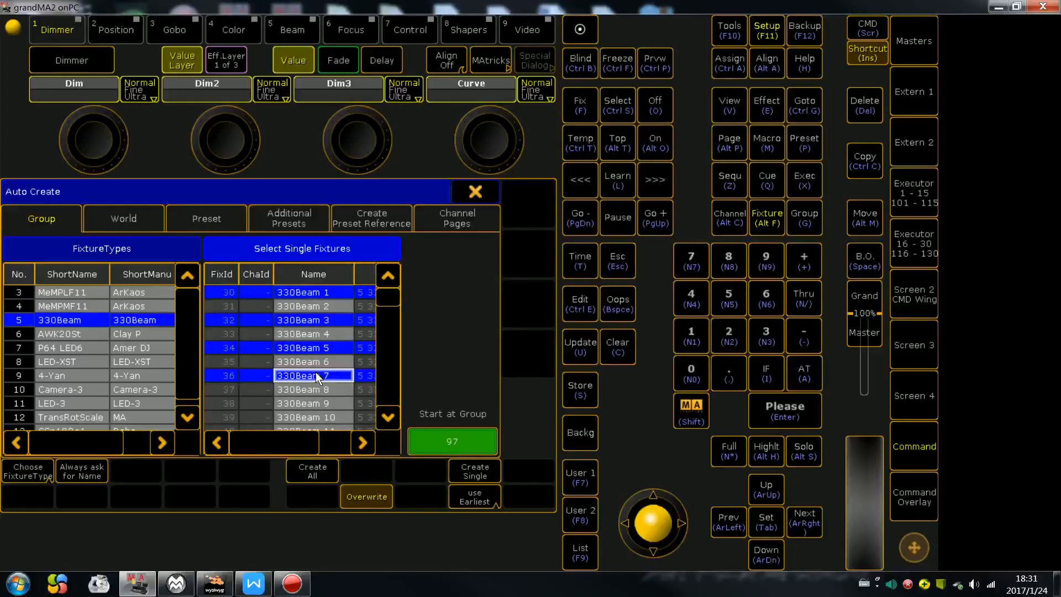
left_click(322, 403, "ctrl")
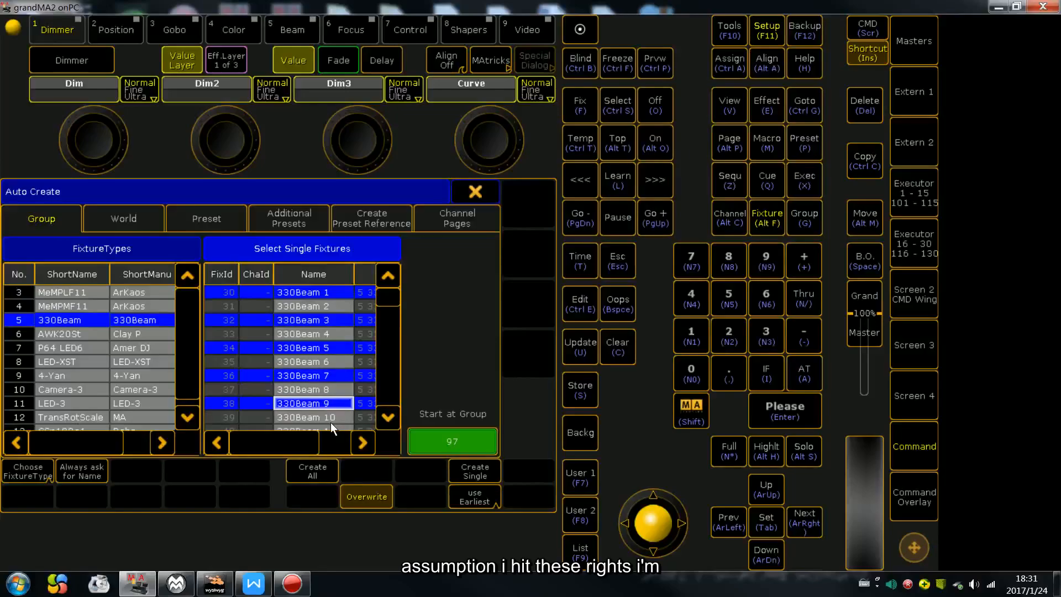
left_click(330, 426, "ctrl")
left_click_drag(395, 336, 390, 277)
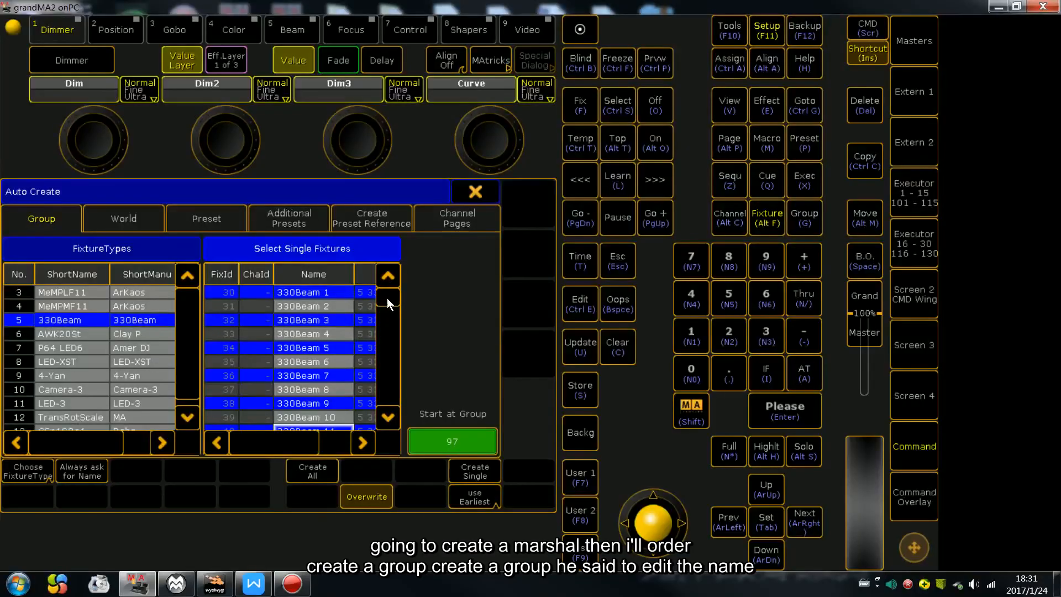
Create a group named 1 from the selected odd-numbered 330Beam fixtures and close Auto Create.
left_click(308, 470)
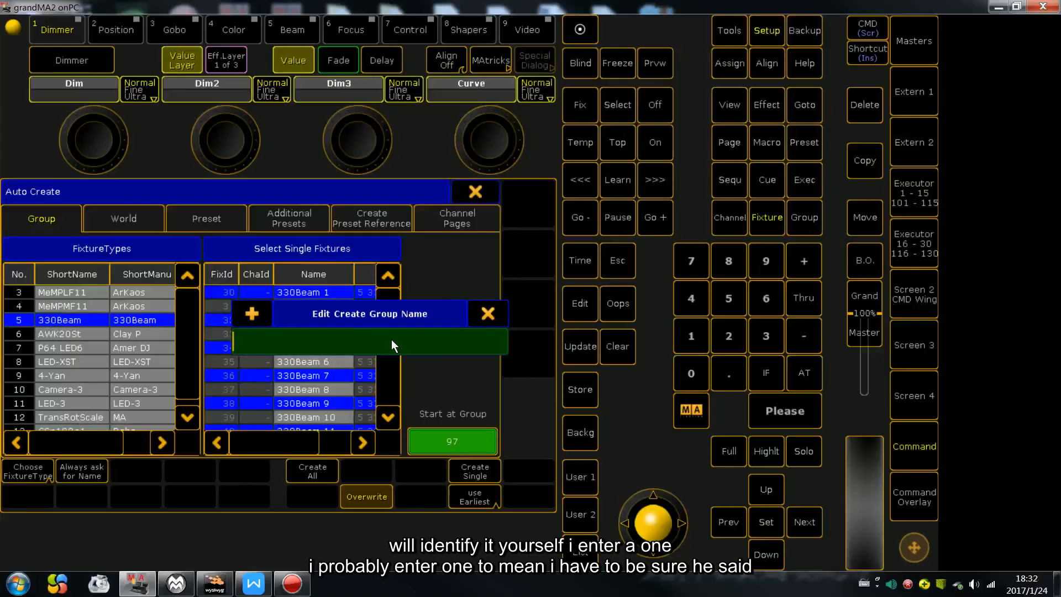
type("1")
key("Return")
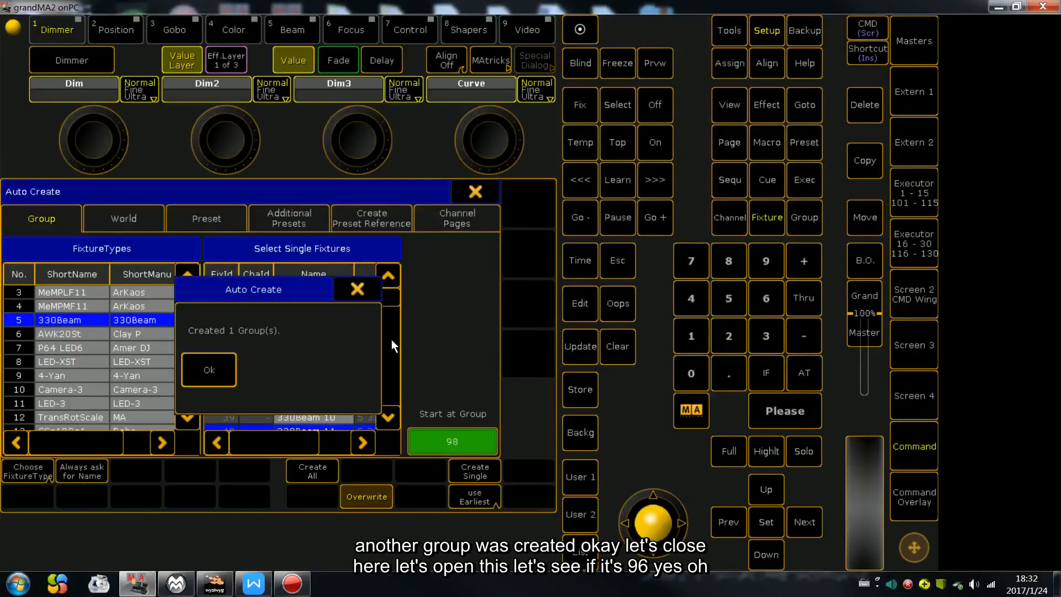
left_click(209, 369)
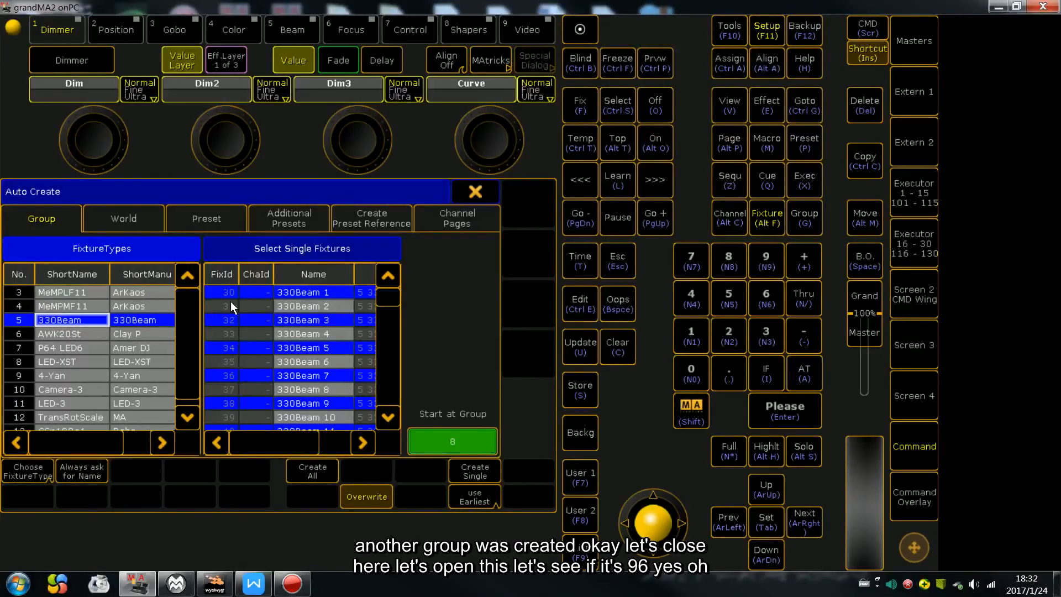
left_click(496, 193)
left_click(532, 191)
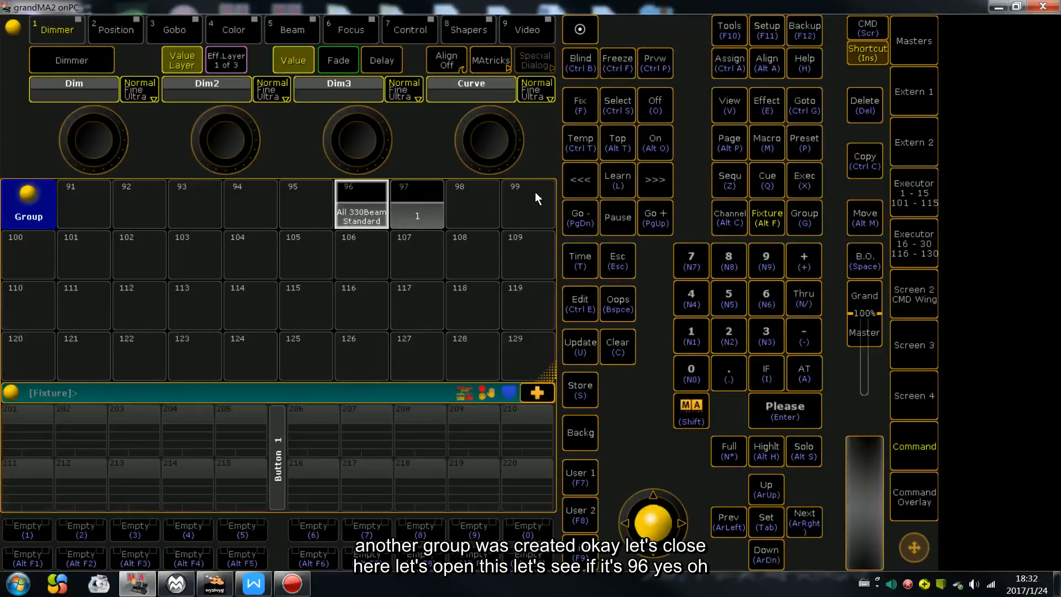
Select group 97 on Screen 2 and check its members in the Fixture sheet, filtered with Prog Only.
left_click(932, 299)
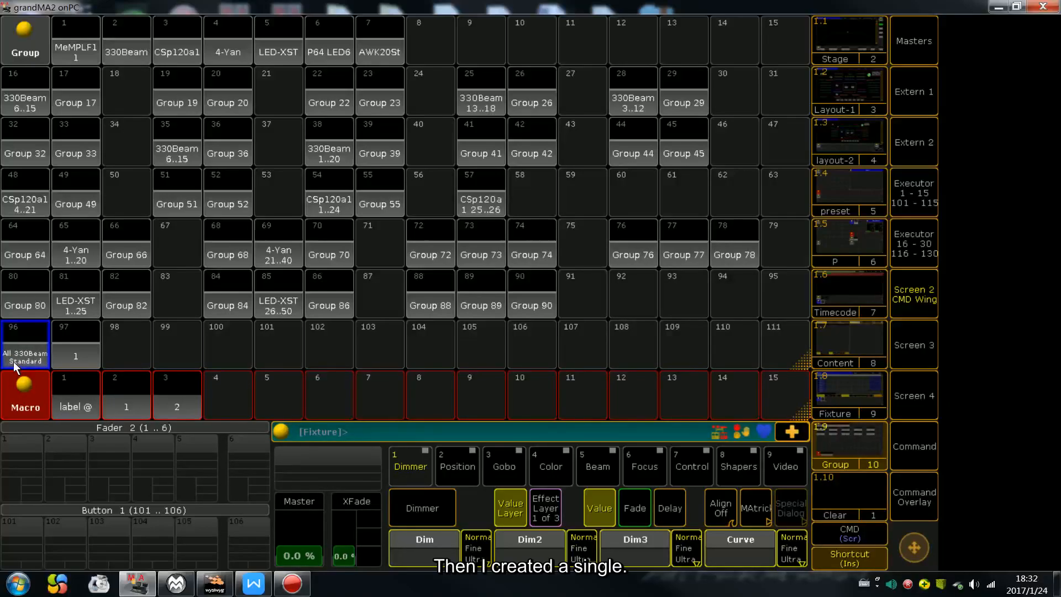
left_click(77, 348)
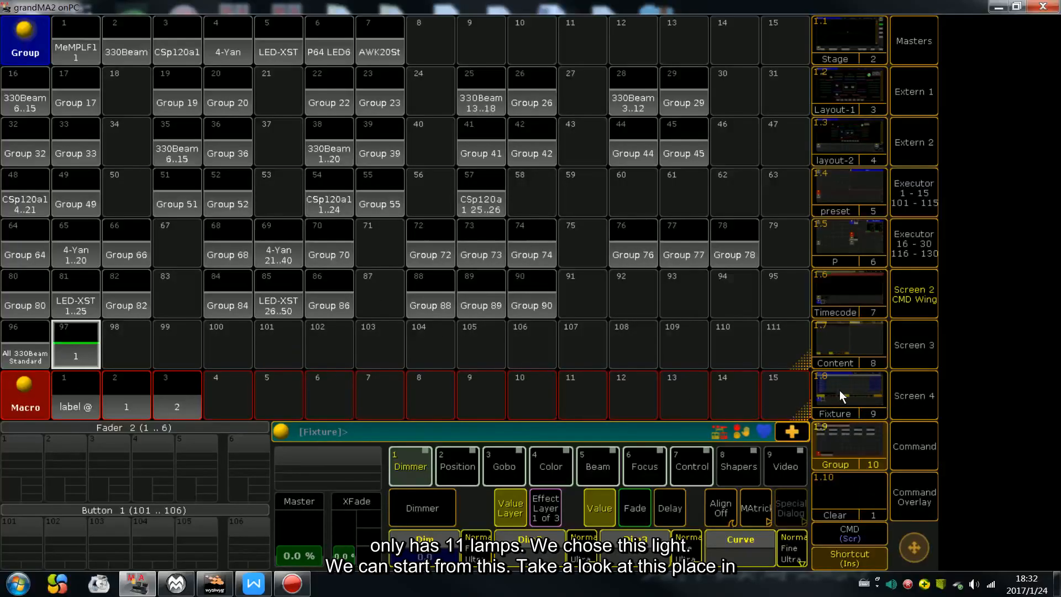
left_click(845, 413)
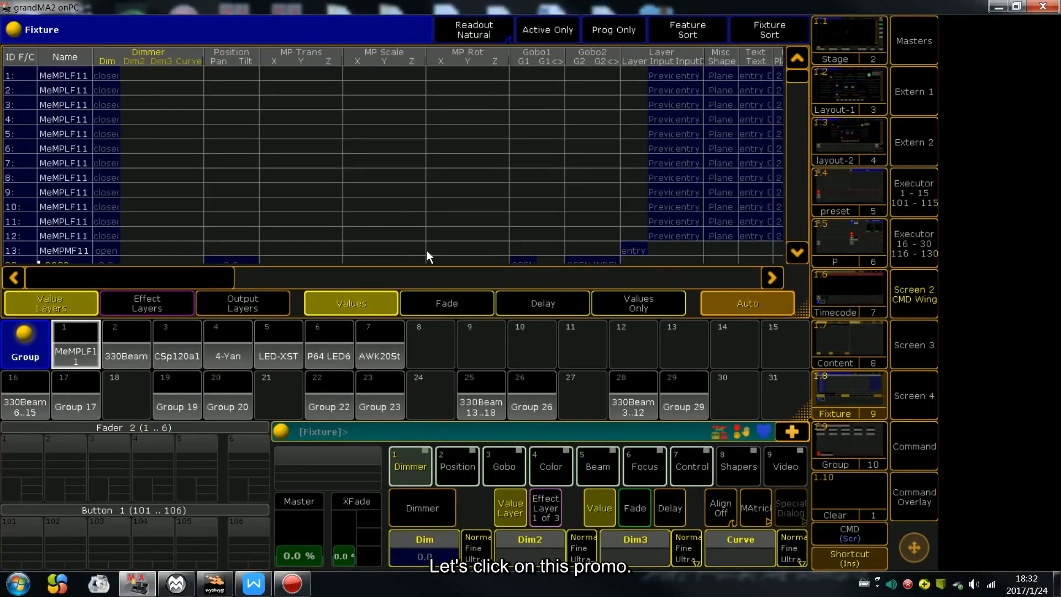
left_click(795, 78)
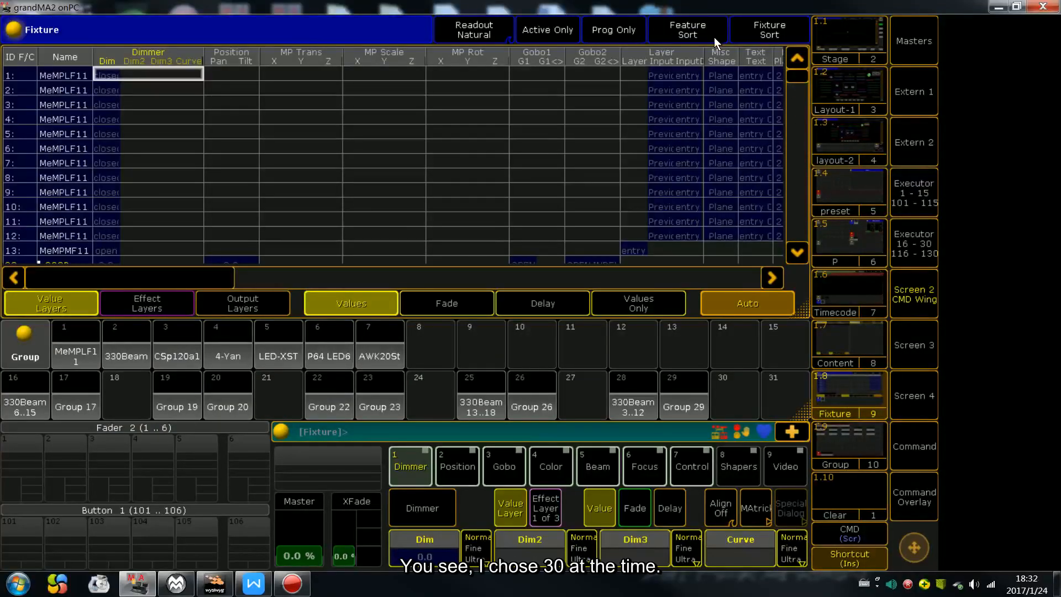
left_click(621, 31)
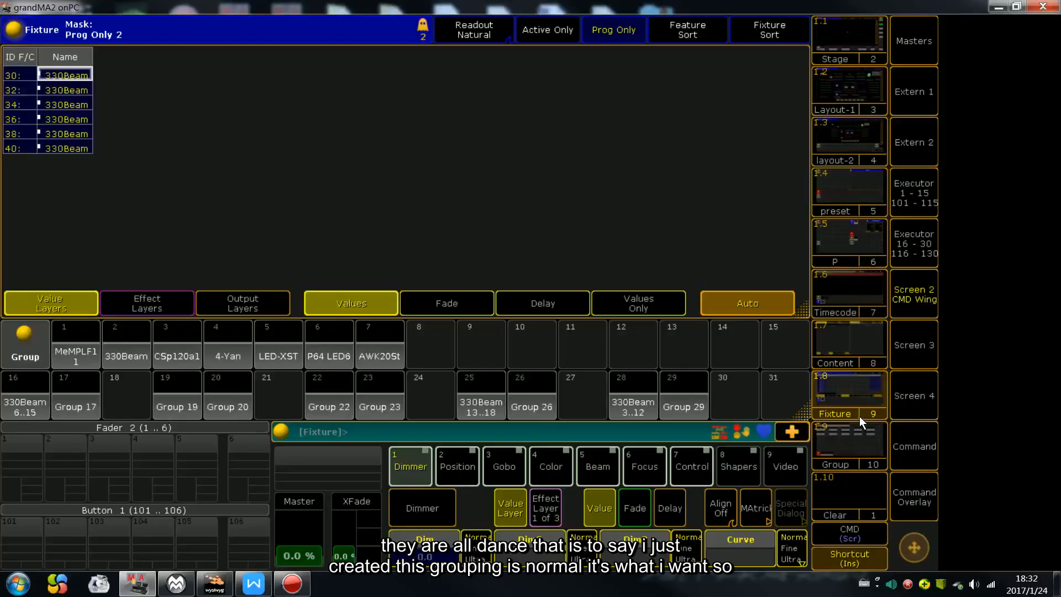
Return to the Group view and clear the fixture selection.
left_click(854, 430)
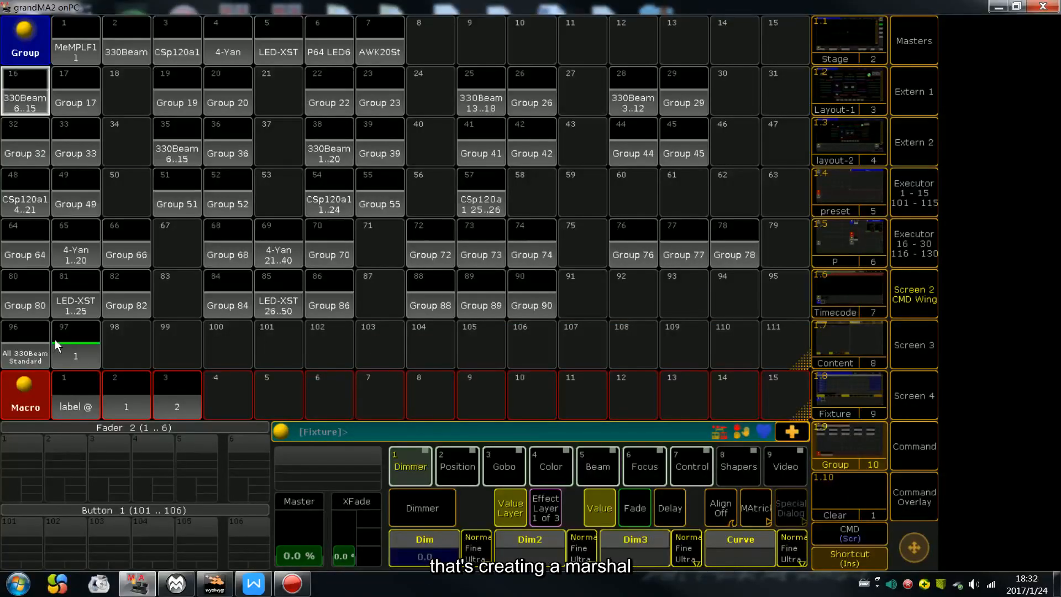
key("c")
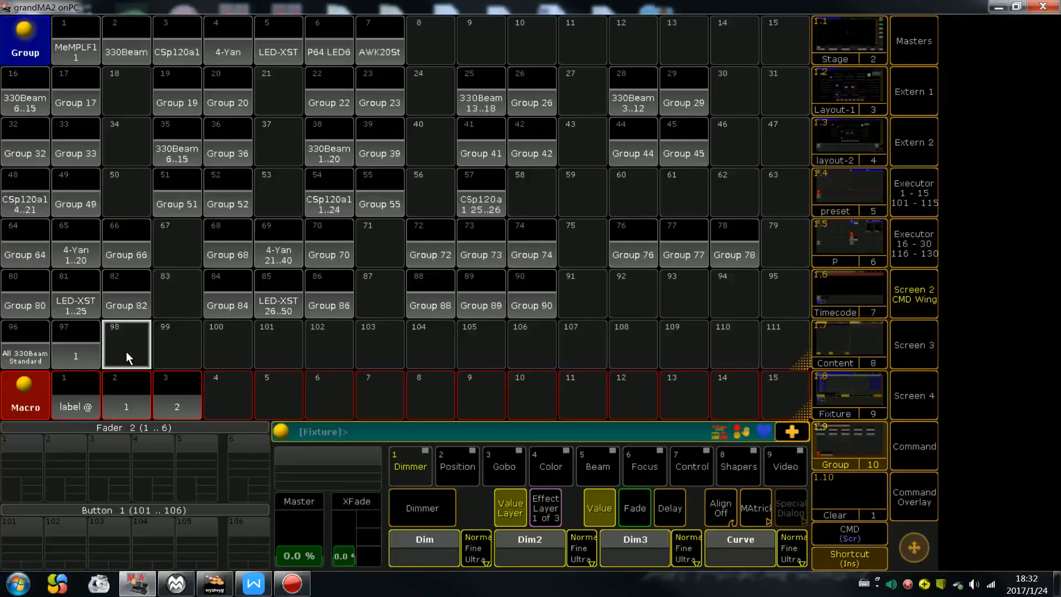
Open Auto Create from the setup and compare its World page with its Group page.
left_click(916, 459)
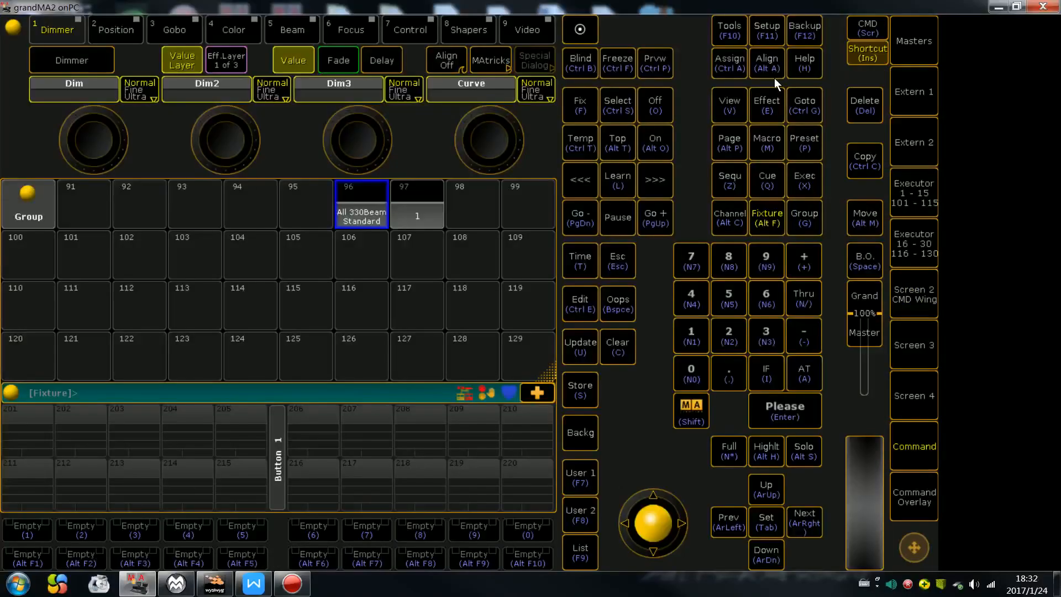
left_click(767, 34)
left_click(102, 353)
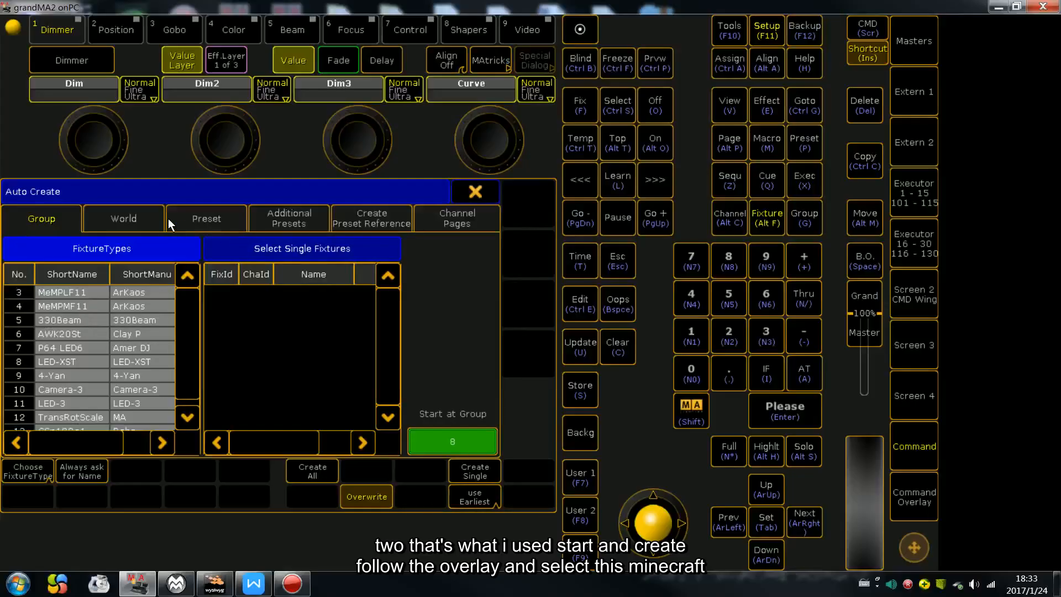
left_click(148, 216)
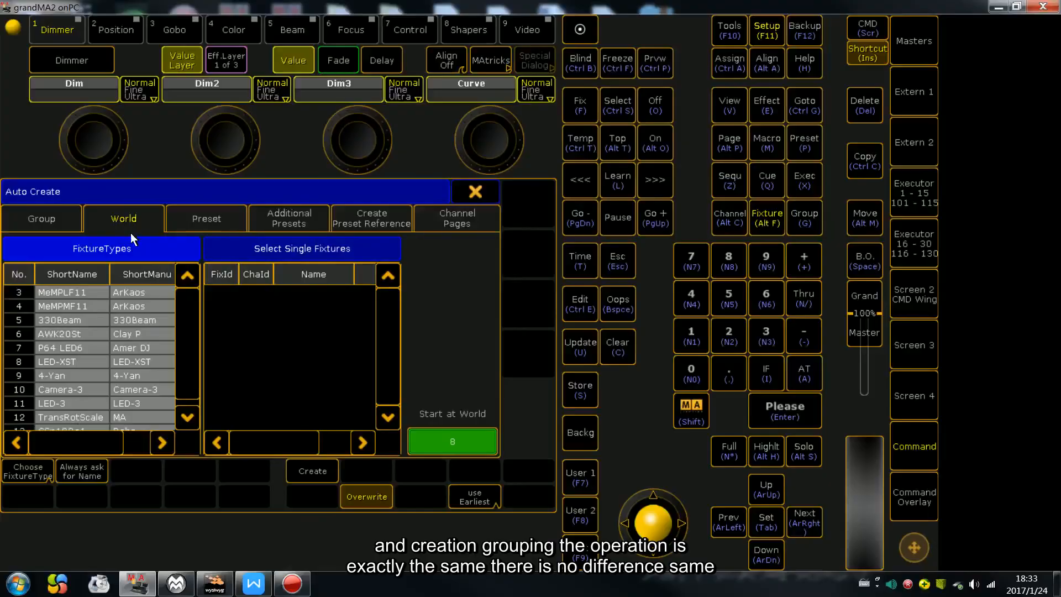
left_click(44, 220)
left_click(105, 224)
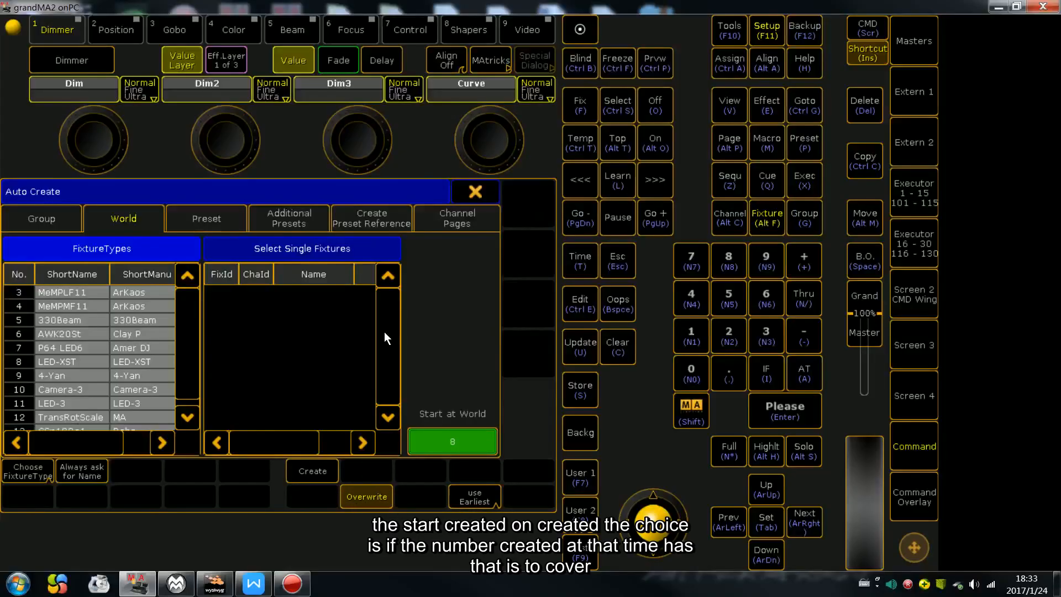
Try out the Overwrite option and a P64 LED6 fixture selection for a world, and close the setup without creating anything.
left_click(366, 498)
left_click(368, 497)
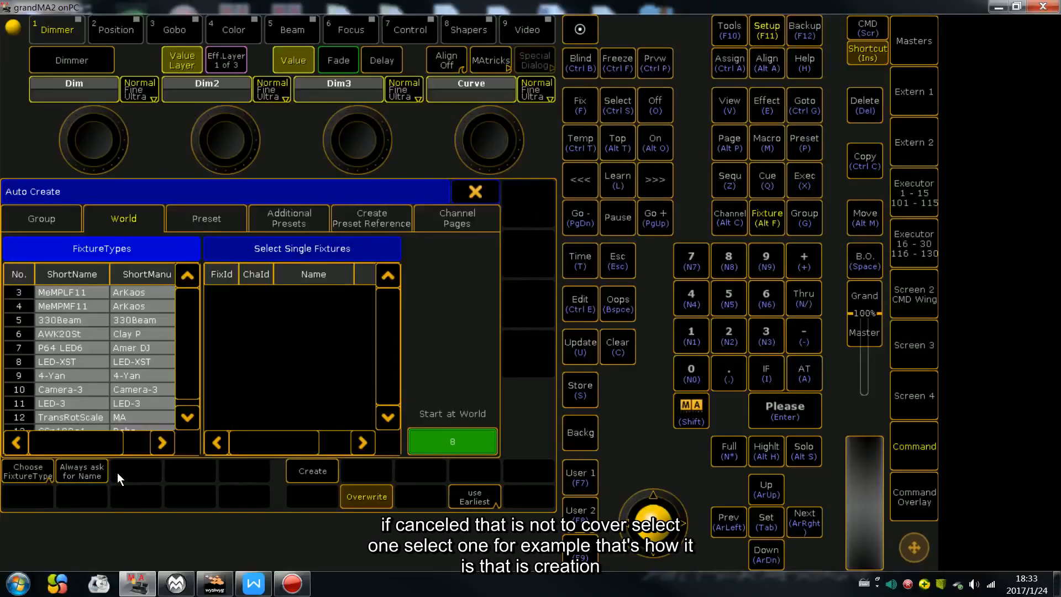
left_click(66, 347)
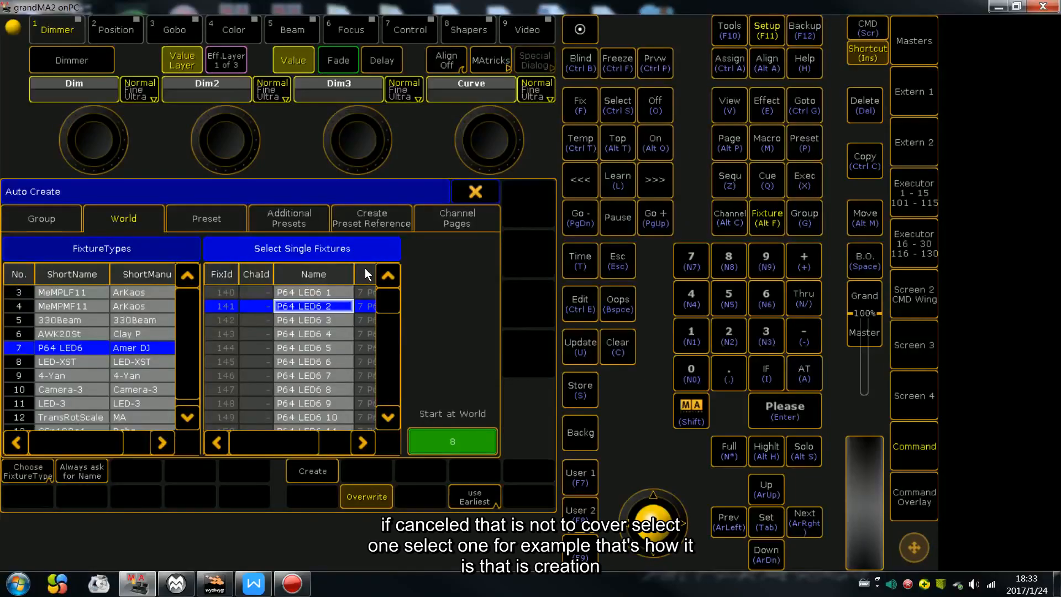
left_click(331, 306)
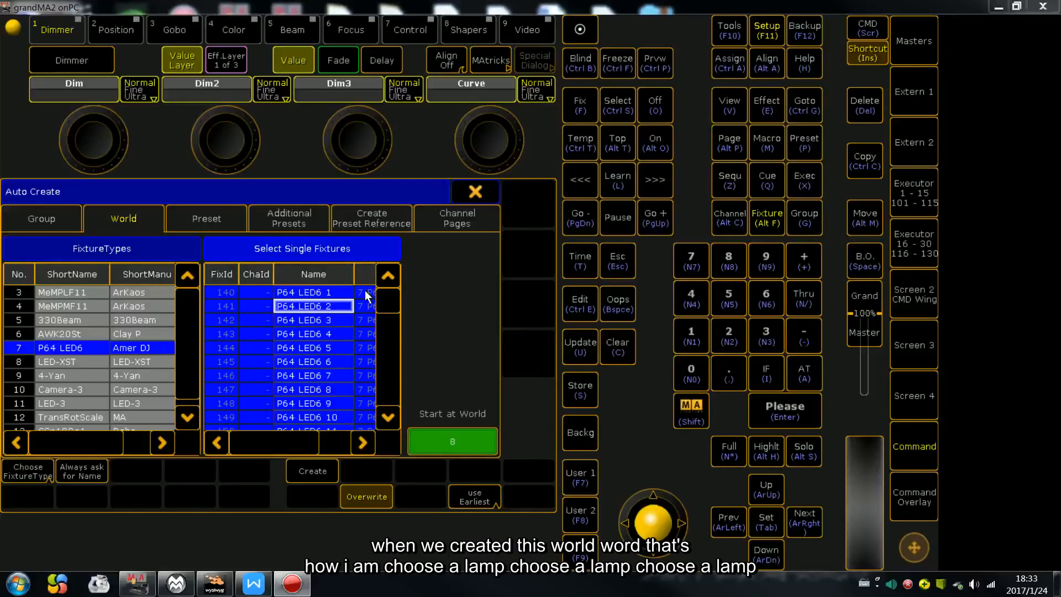
left_click(476, 193)
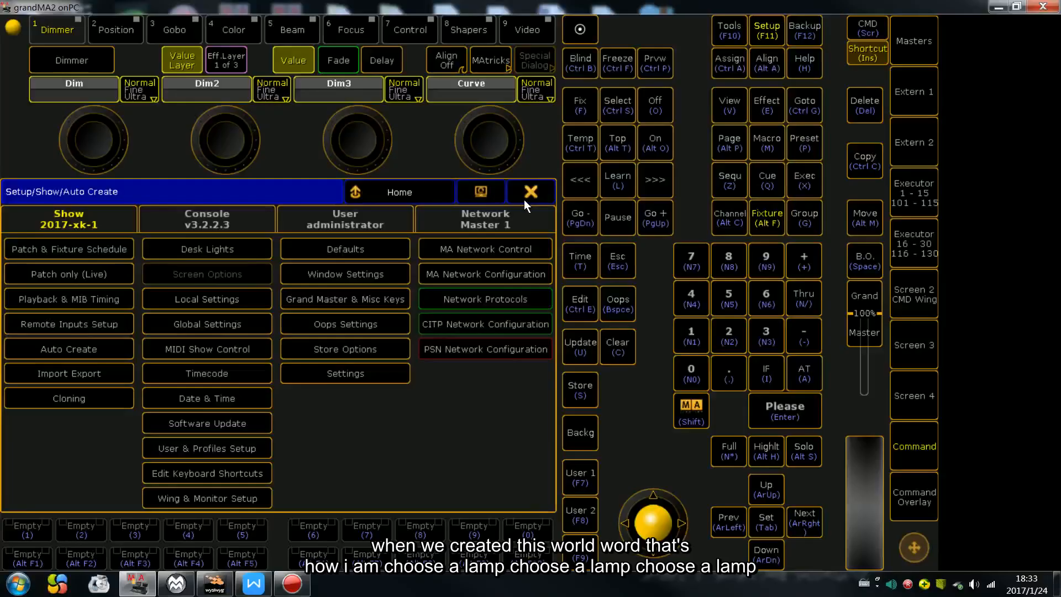
left_click(528, 193)
Recall the Layout-1 view on Screen 2, shorten the Layout View by one row and add a Worlds pool beneath it.
left_click(913, 294)
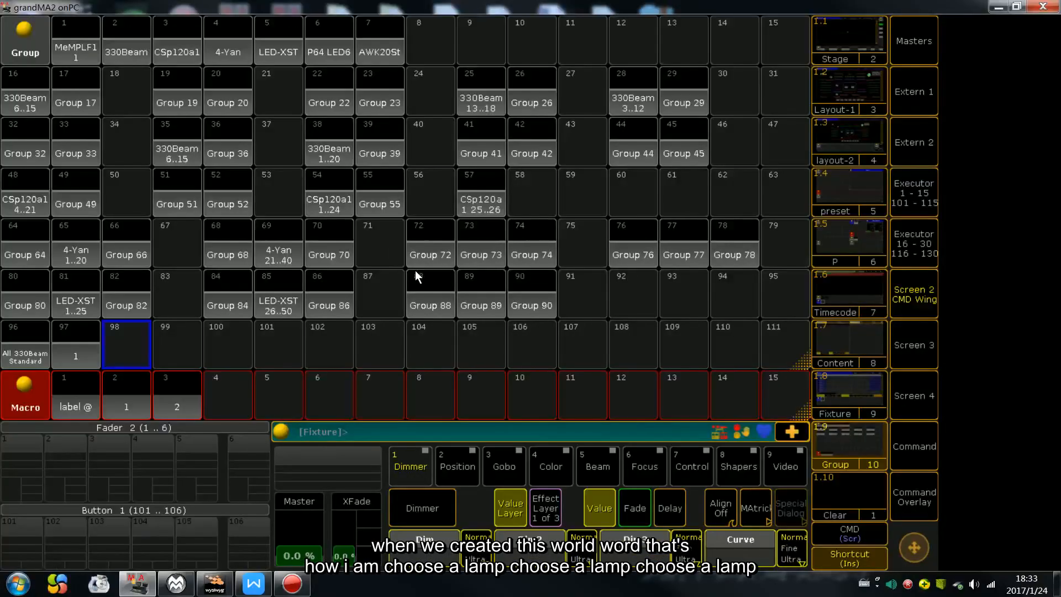
left_click(872, 108)
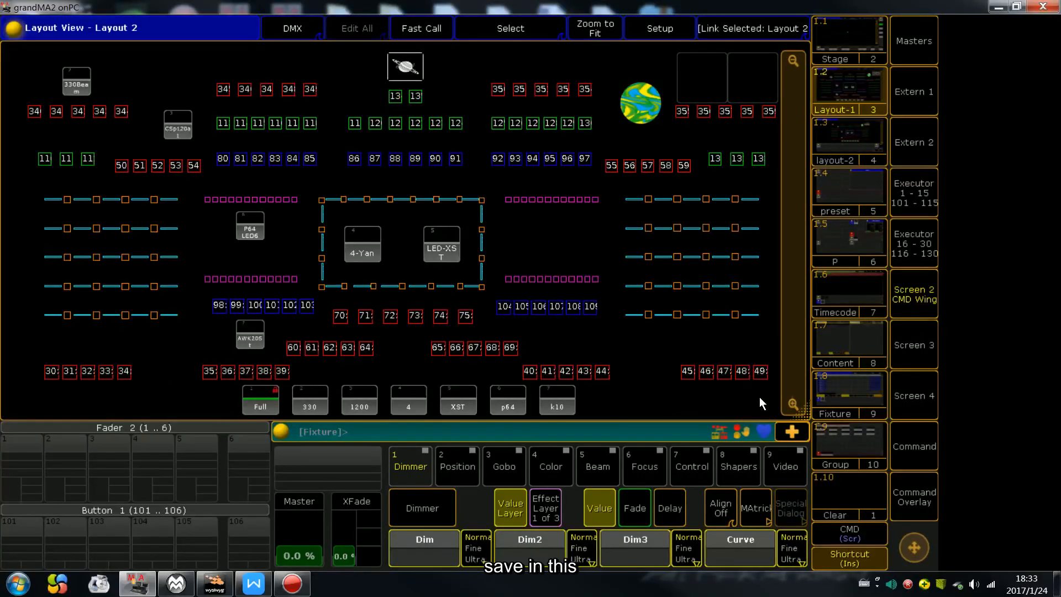
left_click_drag(806, 414, 800, 370)
left_click(79, 411)
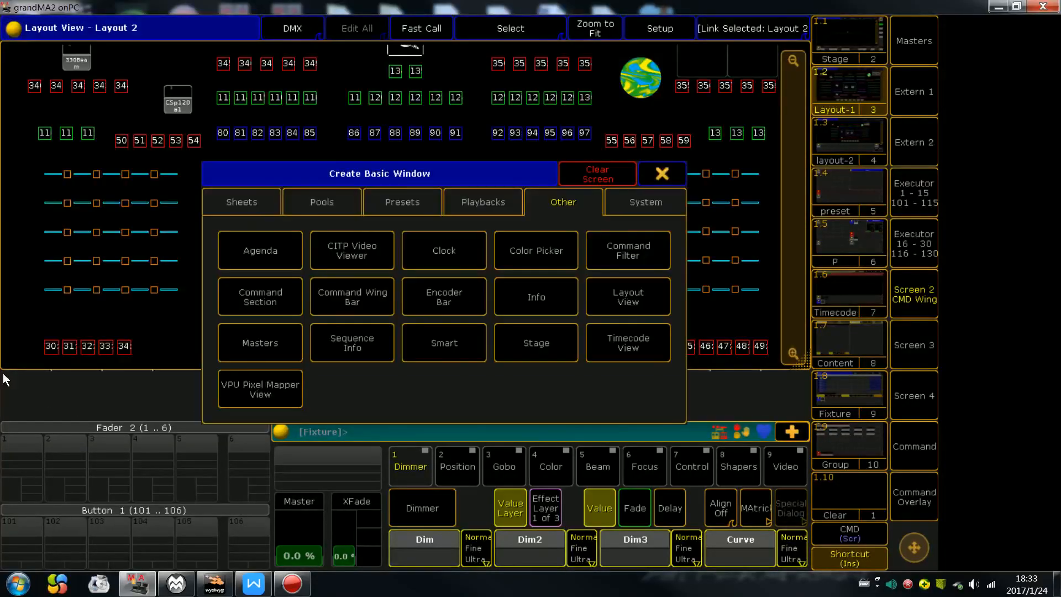
left_click(325, 204)
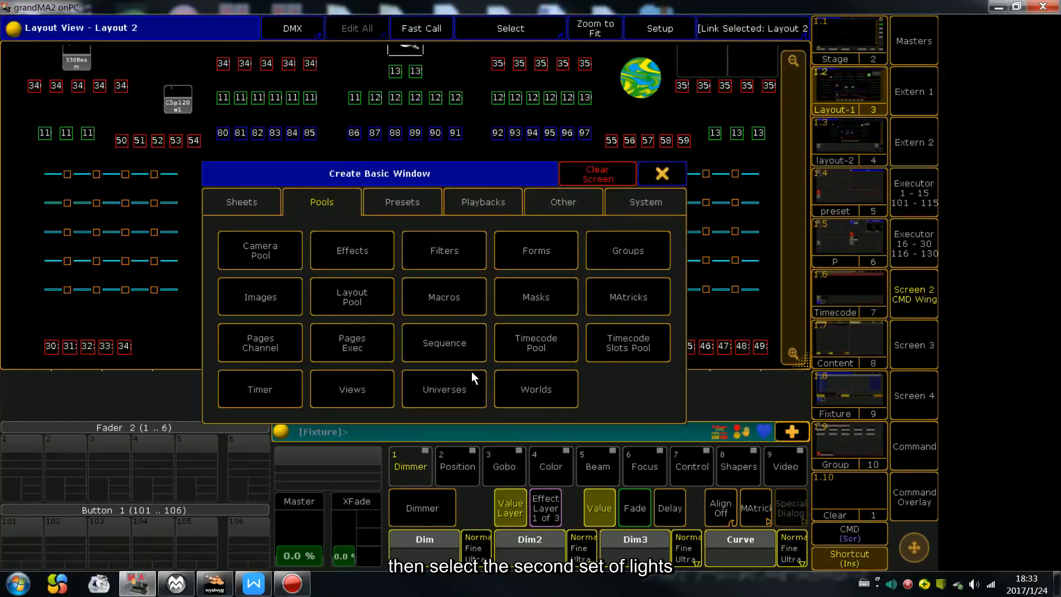
left_click(541, 396)
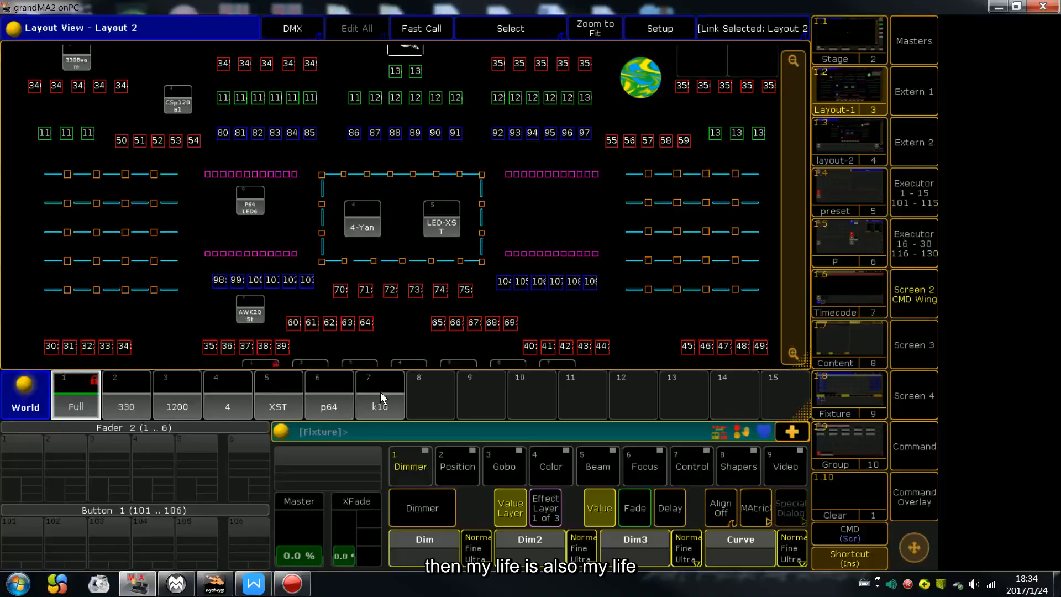
Label world 7 in the World pool as k20.
left_click(428, 404)
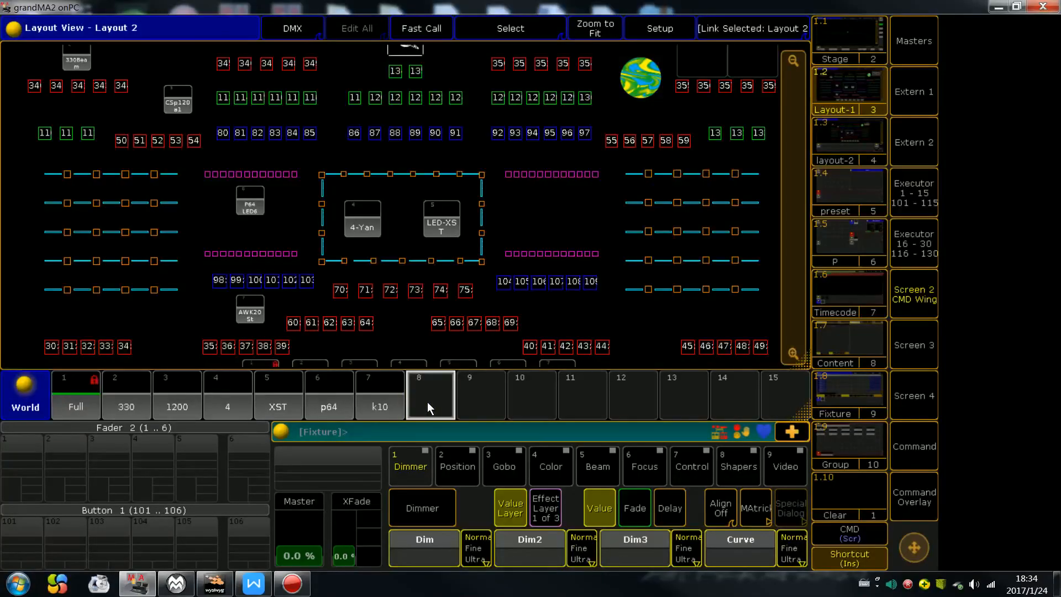
key("l")
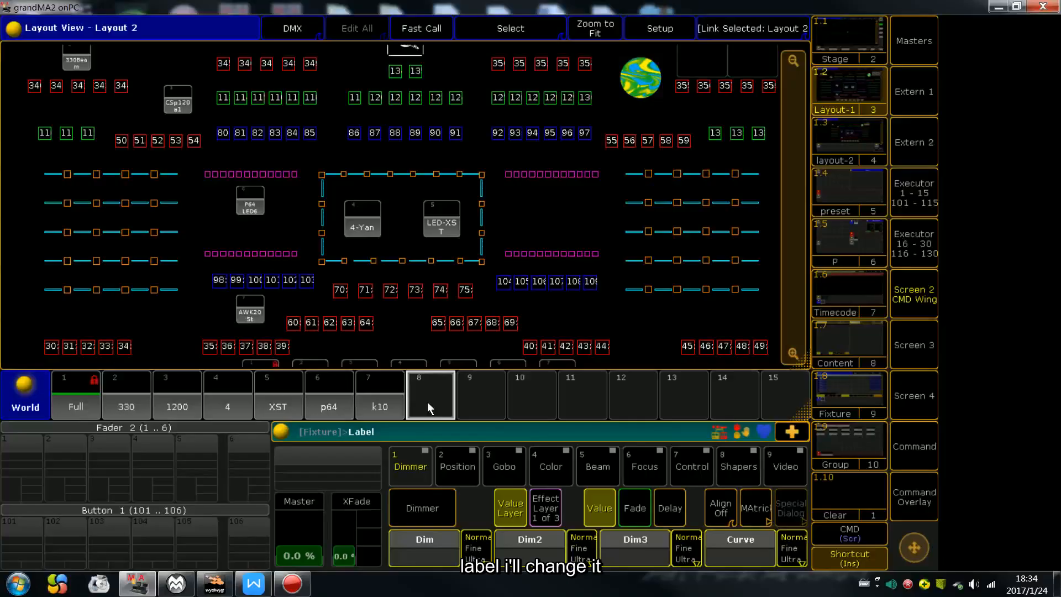
left_click(402, 380)
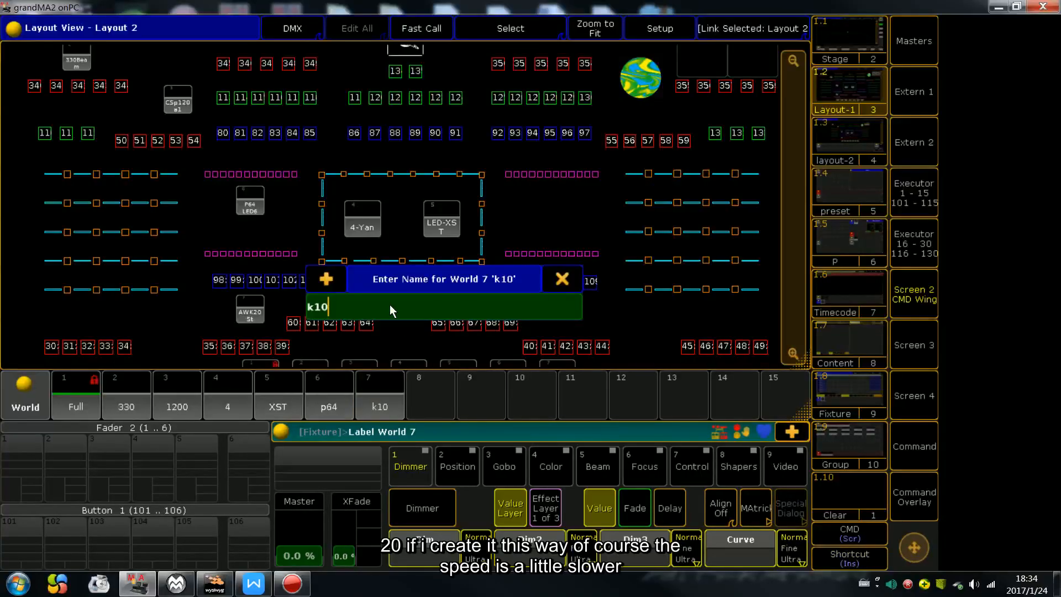
key("BackSpace")
key("BackSpace")
type("20")
key("Return")
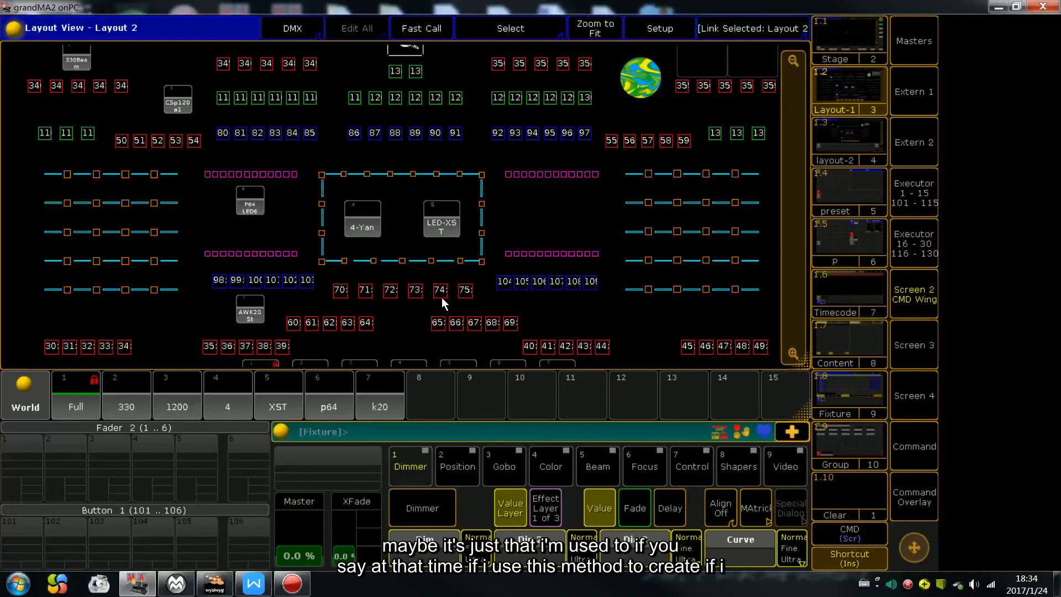
Reopen Auto Create's World page and show the single fixtures of 330Beam, AWK20St and P64 LED6 one after another.
left_click(914, 446)
left_click(767, 30)
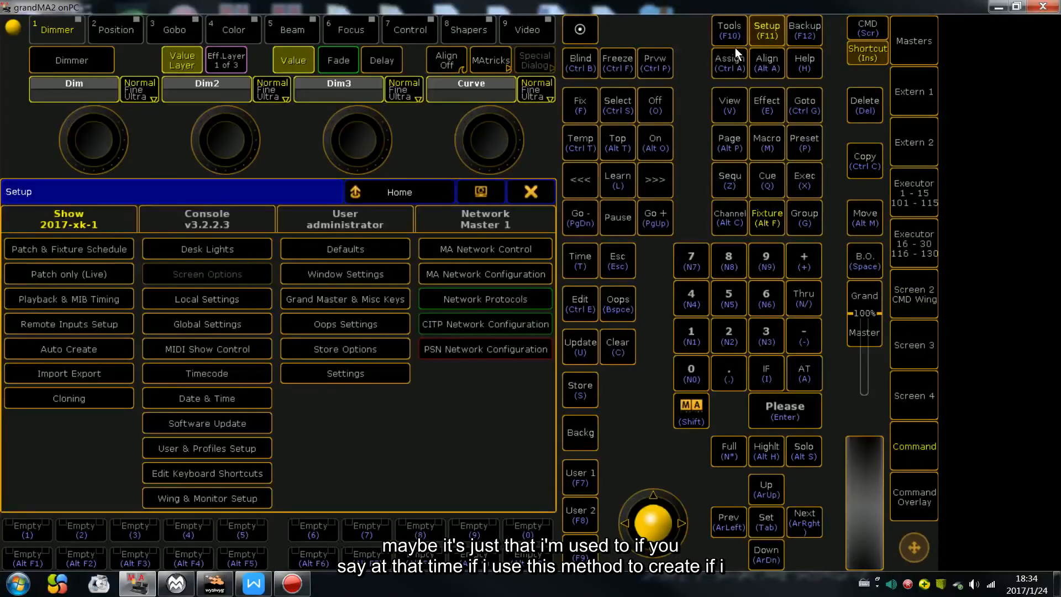
left_click(66, 348)
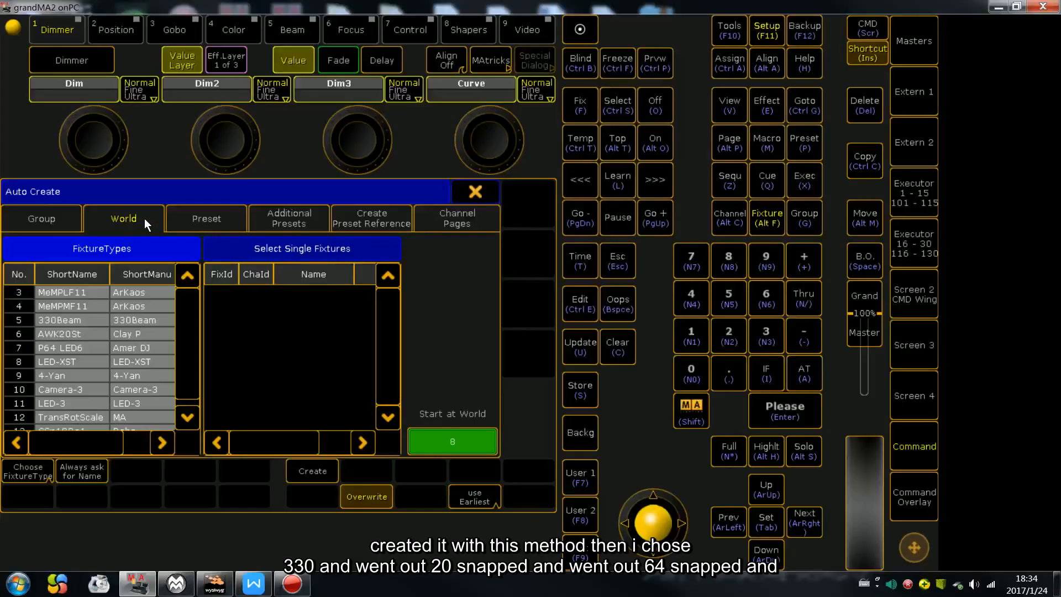
left_click(73, 318)
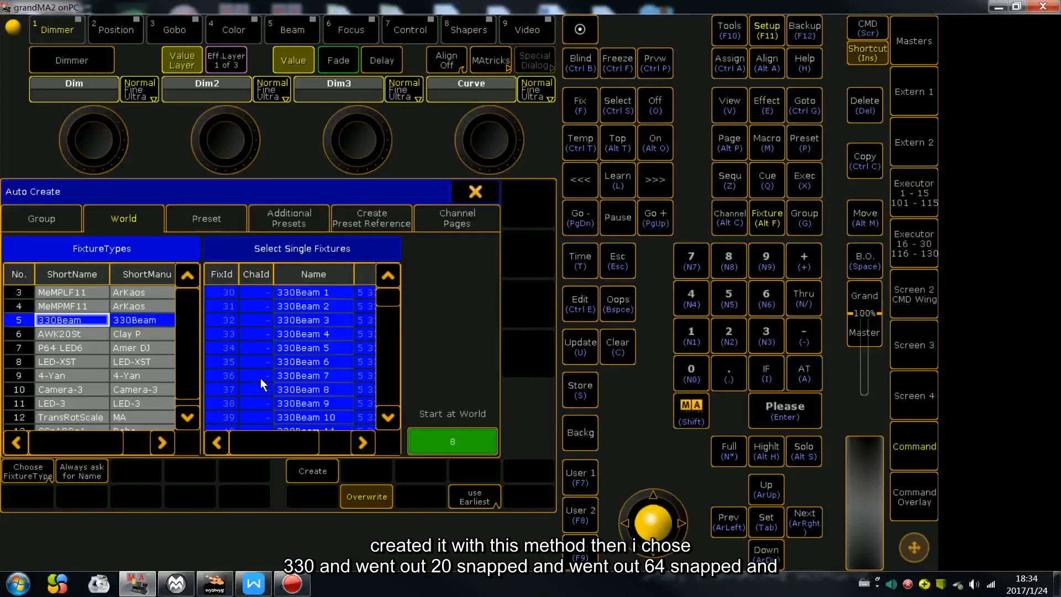
left_click(69, 336)
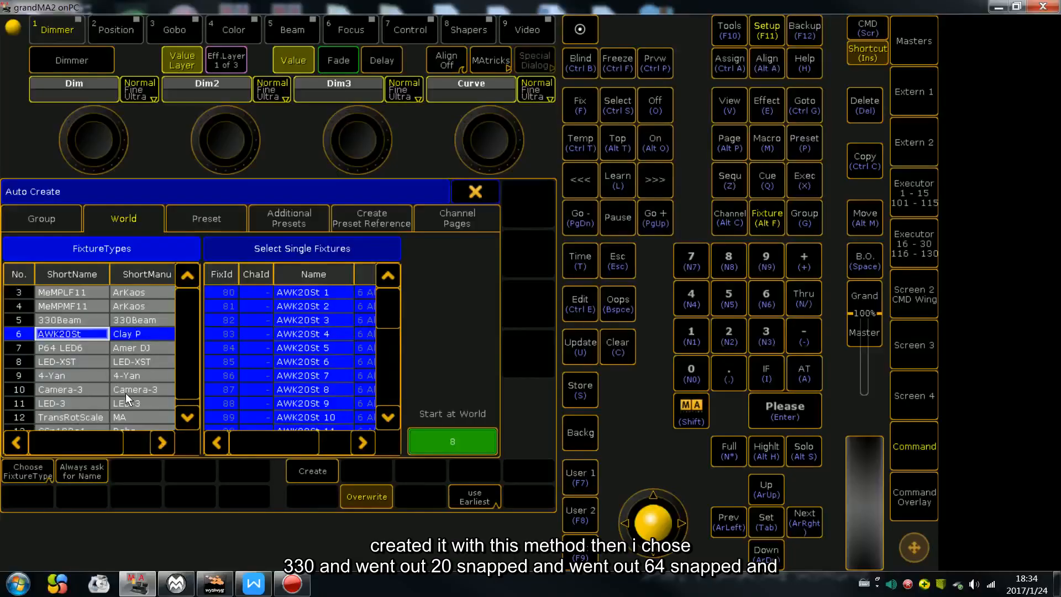
left_click(76, 348)
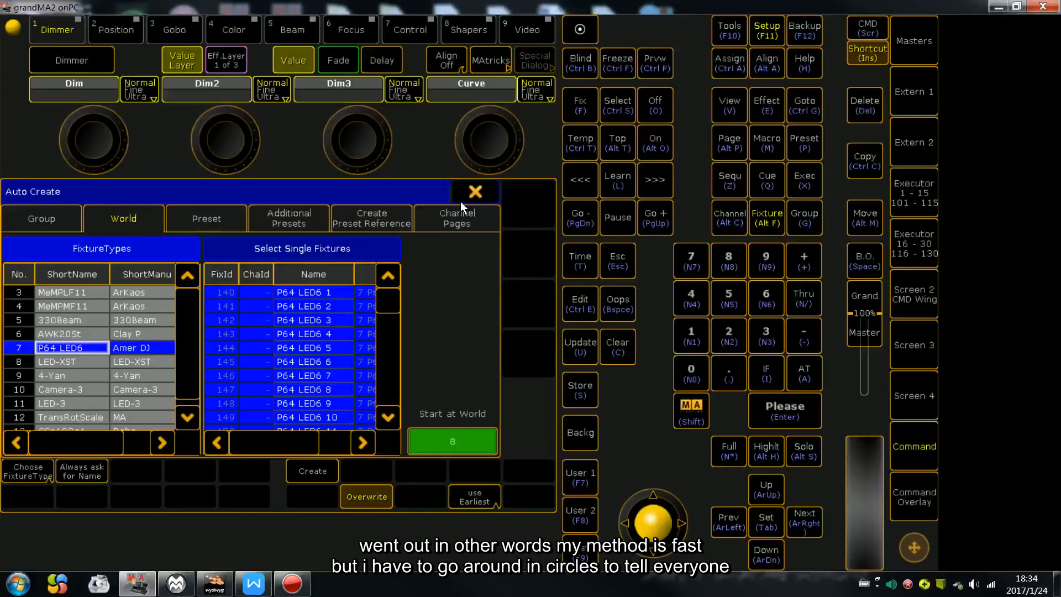
Close Auto Create and the setup, and zoom out Layout 2 on Screen 2 to show all fixtures and world items.
left_click(474, 192)
left_click(528, 191)
left_click(897, 304)
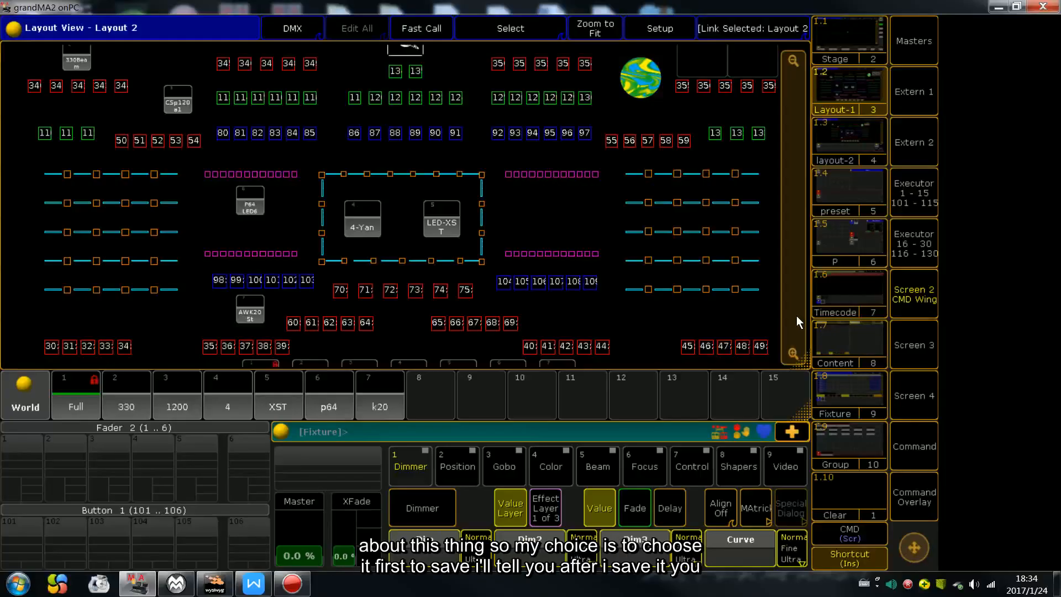
left_click_drag(797, 316, 795, 300)
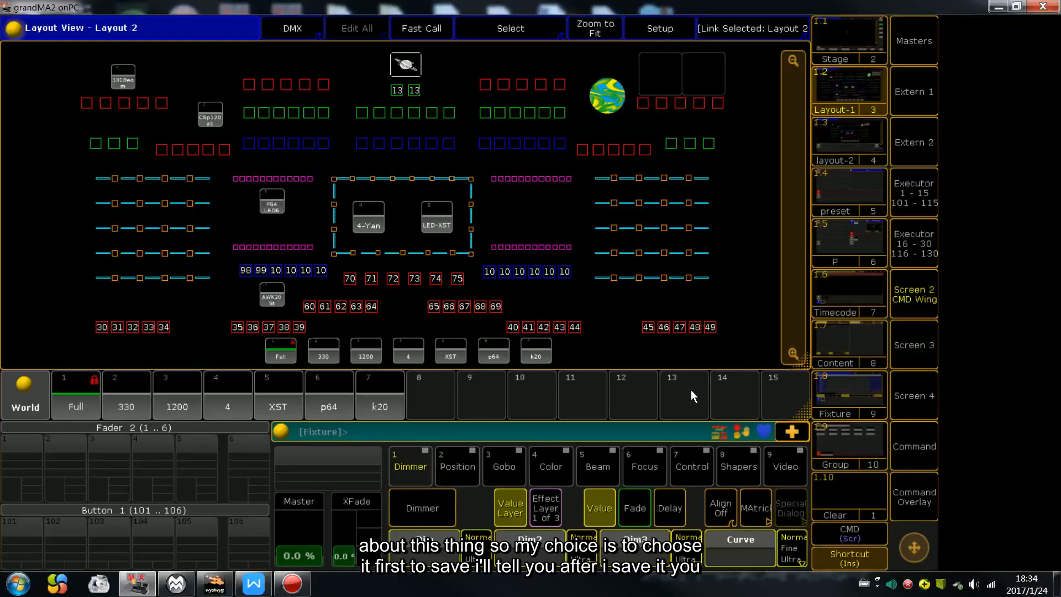
Look through the Group, World and Preset pages of Auto Create and close the setup again.
left_click(907, 445)
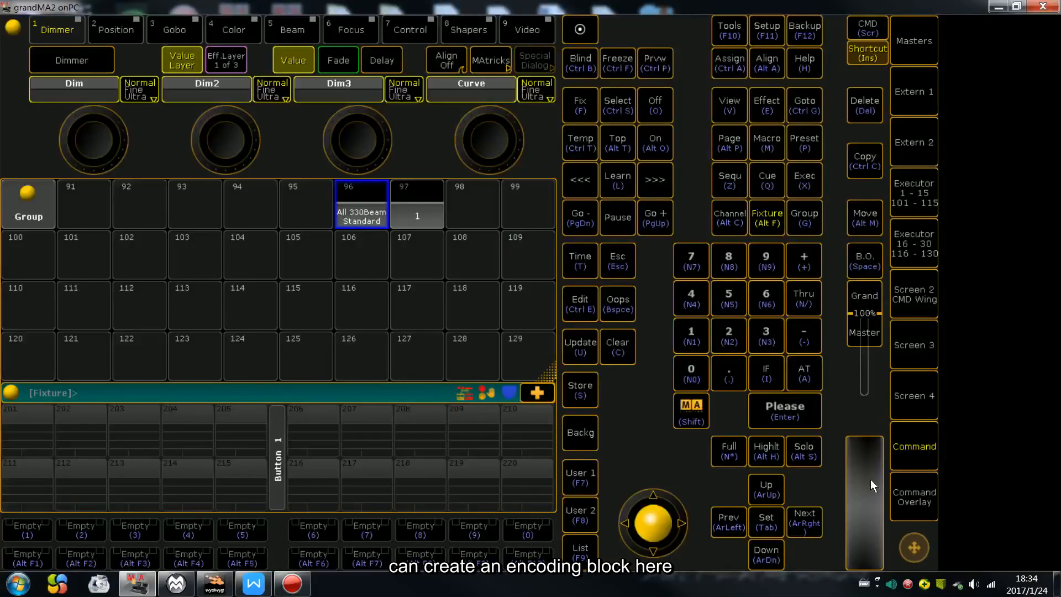
left_click(757, 27)
left_click(77, 358)
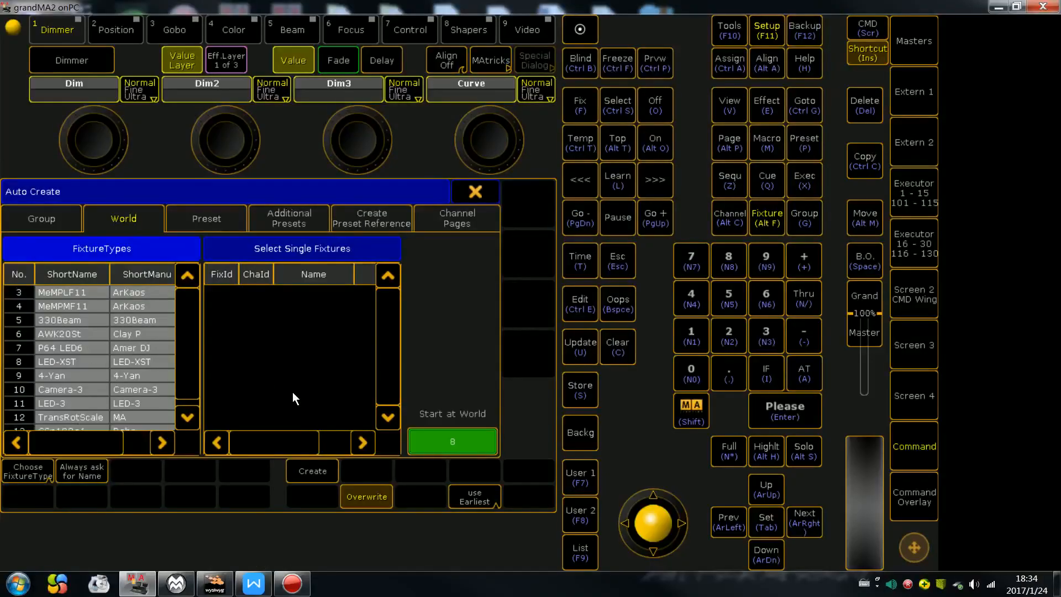
left_click(64, 211)
left_click(118, 220)
left_click(216, 216)
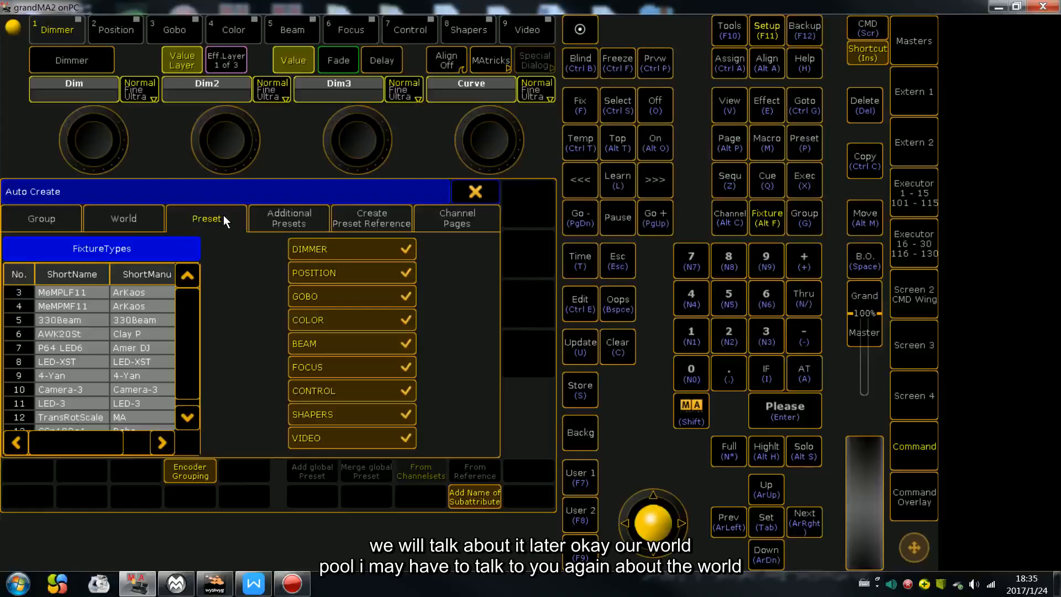
left_click(476, 191)
left_click(534, 189)
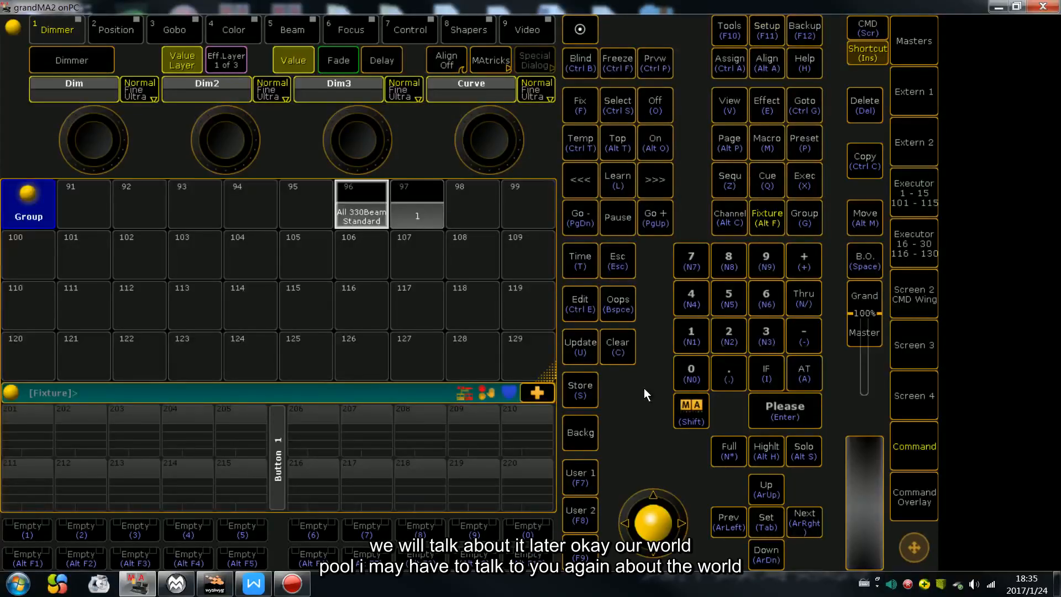
Try to select the P64 fixtures in Layout 2 with a frame across the middle in the Full world, and undo the selection.
left_click(904, 293)
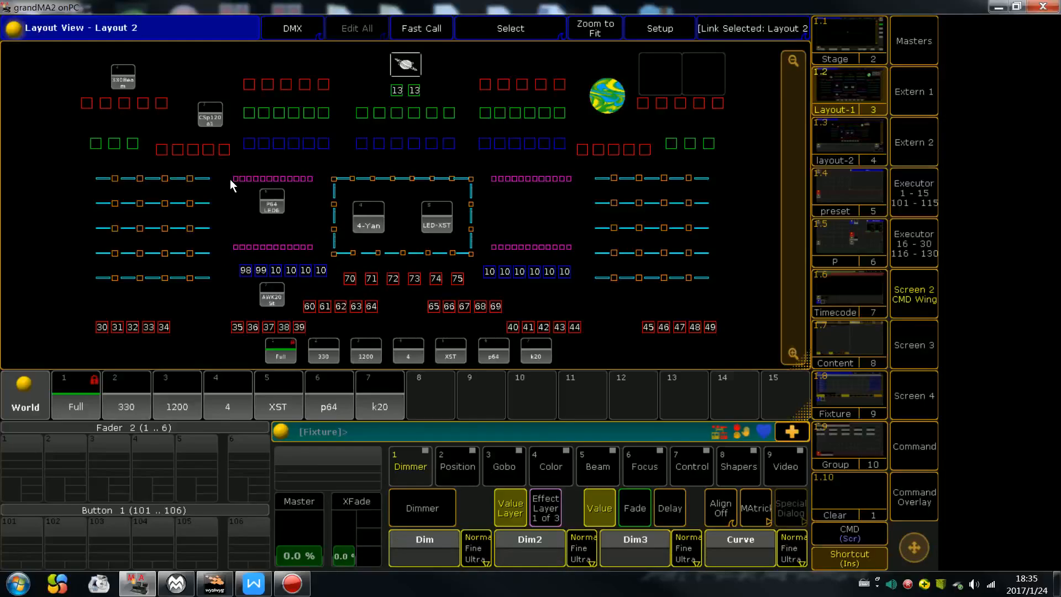
left_click_drag(228, 167, 231, 248)
left_click_drag(227, 178, 575, 268)
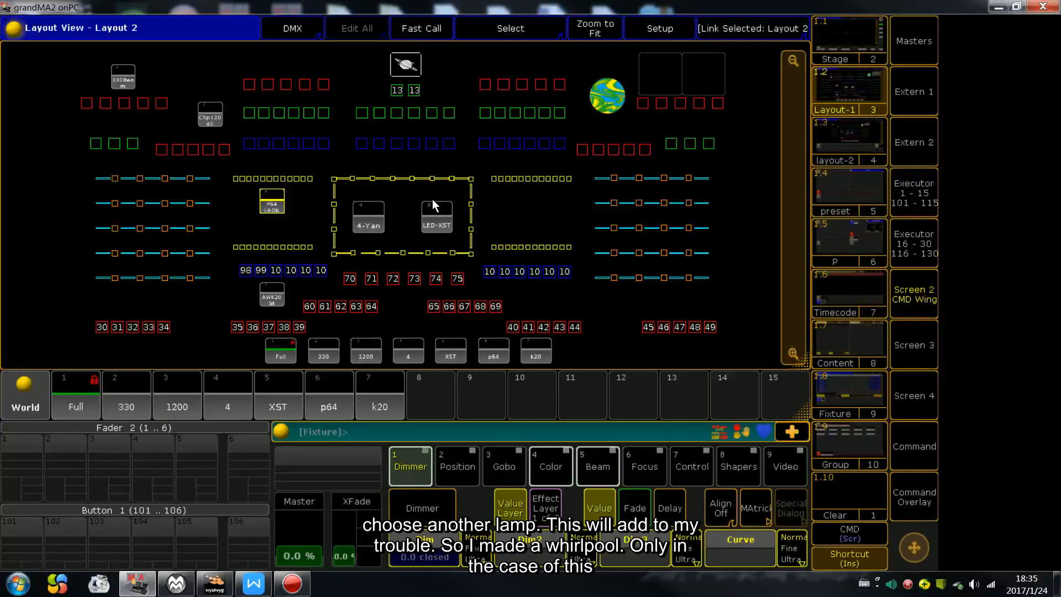
key("BackSpace")
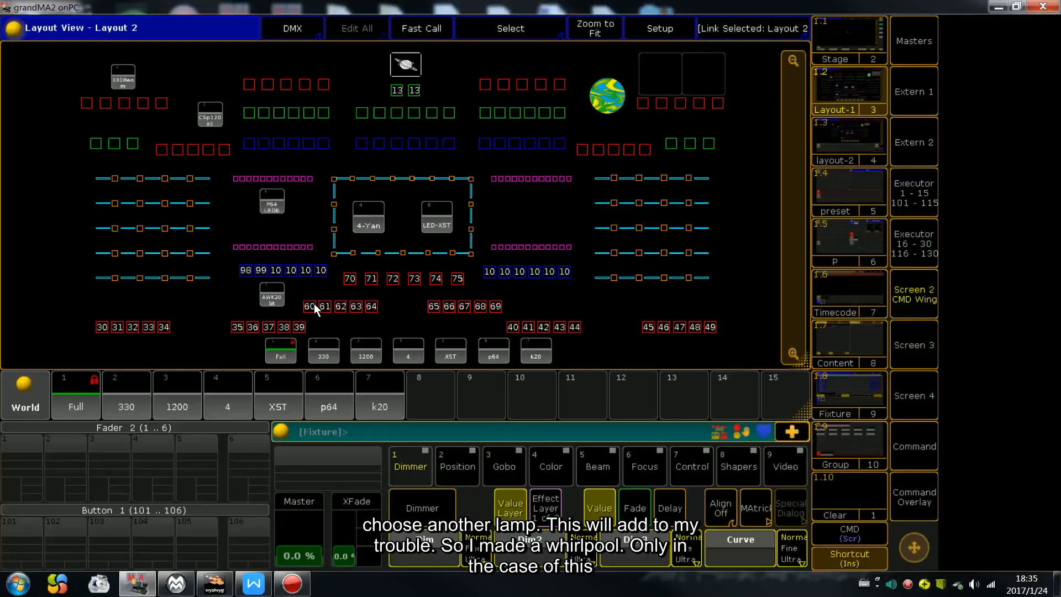
Activate the p64 world from Layout 2, select all its fixtures with one frame and clear the selection.
left_click(492, 351)
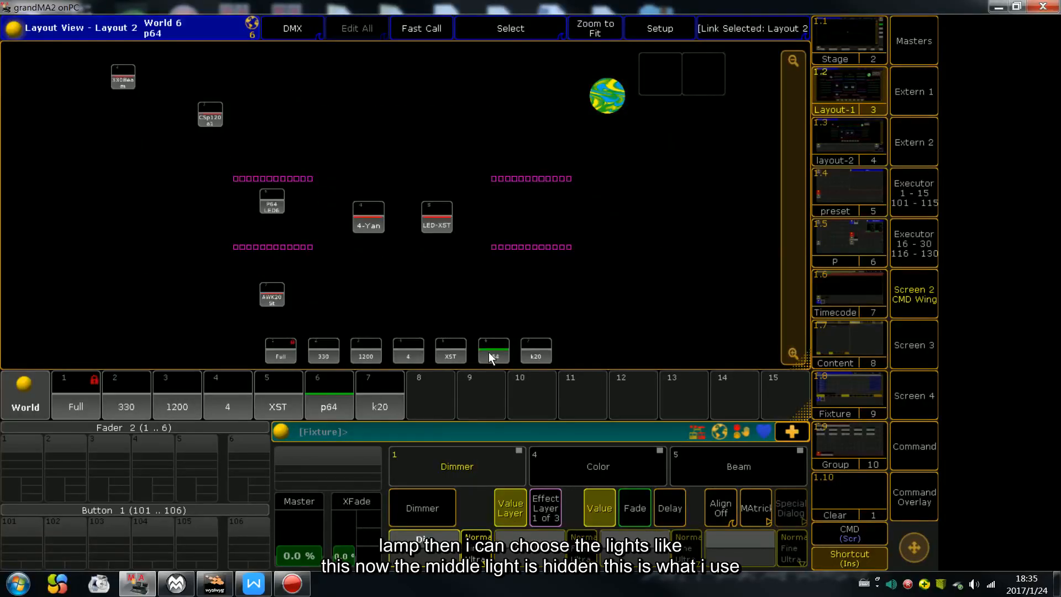
left_click_drag(213, 146, 616, 273)
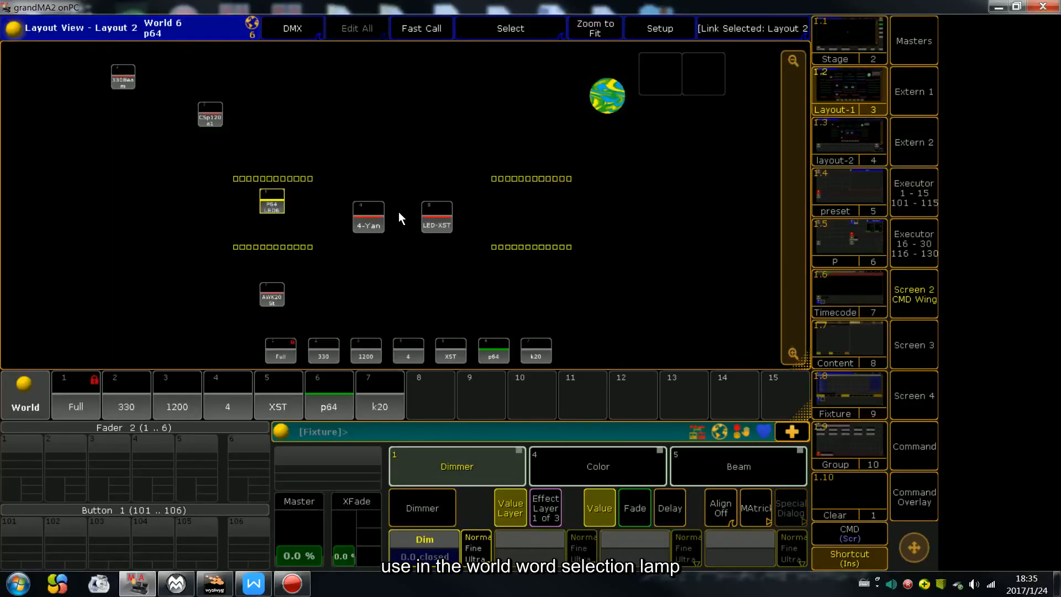
key("Escape")
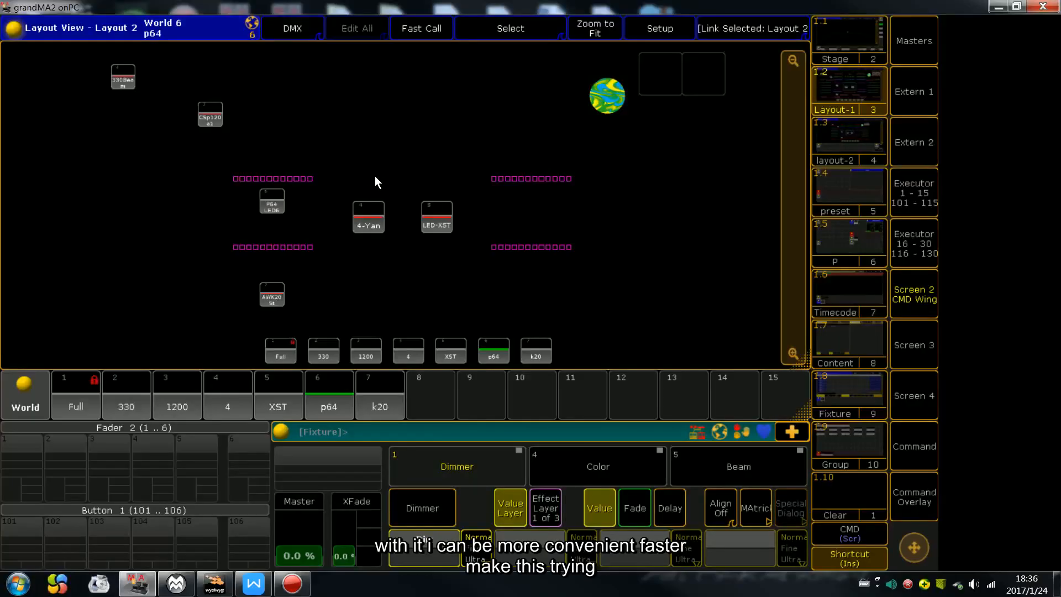
Switch from the Full world through 1200, 4, XST, p64 and k20 in Layout 2, comparing their fixtures and ending on p64.
left_click(280, 350)
left_click(365, 350)
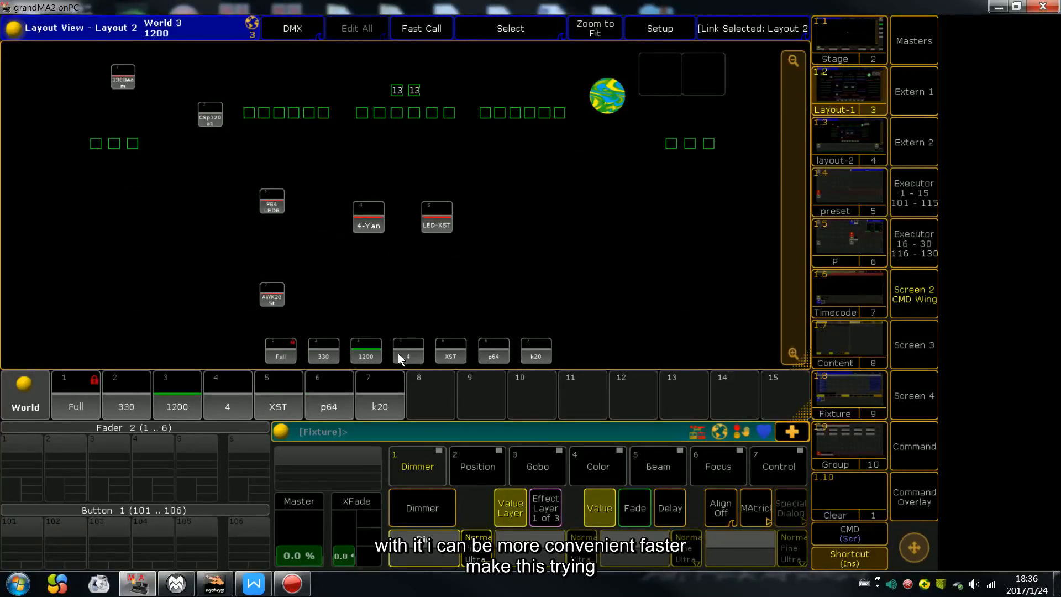
left_click(408, 350)
left_click(451, 351)
left_click(493, 350)
left_click(535, 351)
left_click(496, 355)
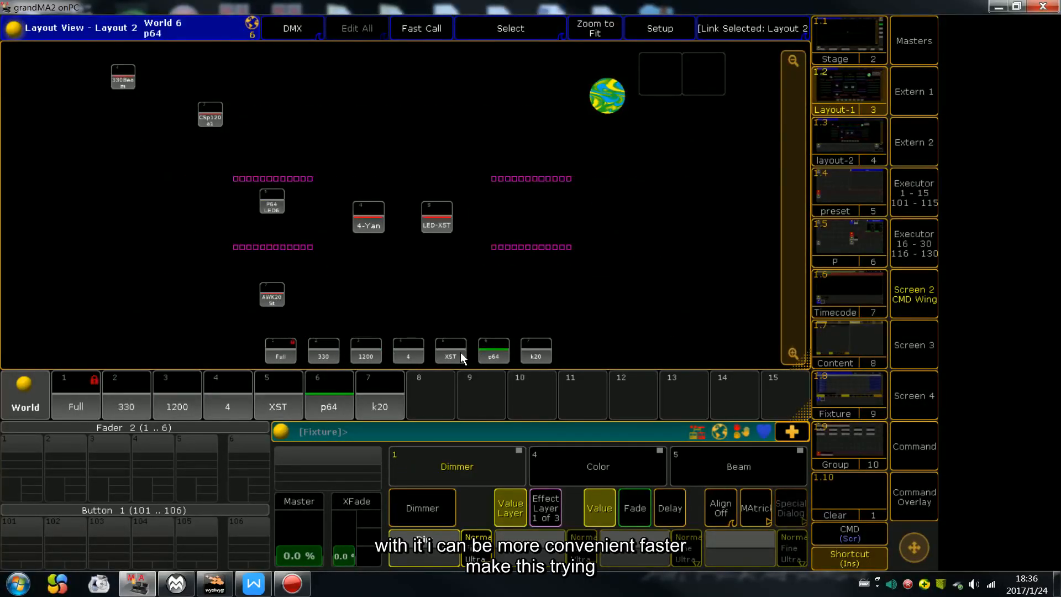
left_click(457, 352)
left_click(549, 349)
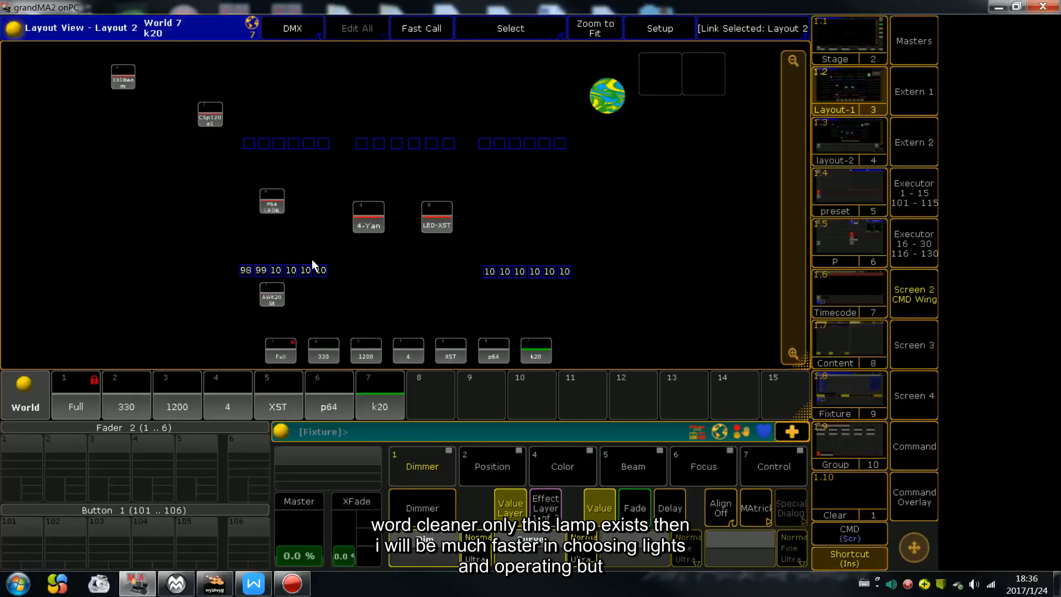
left_click(492, 351)
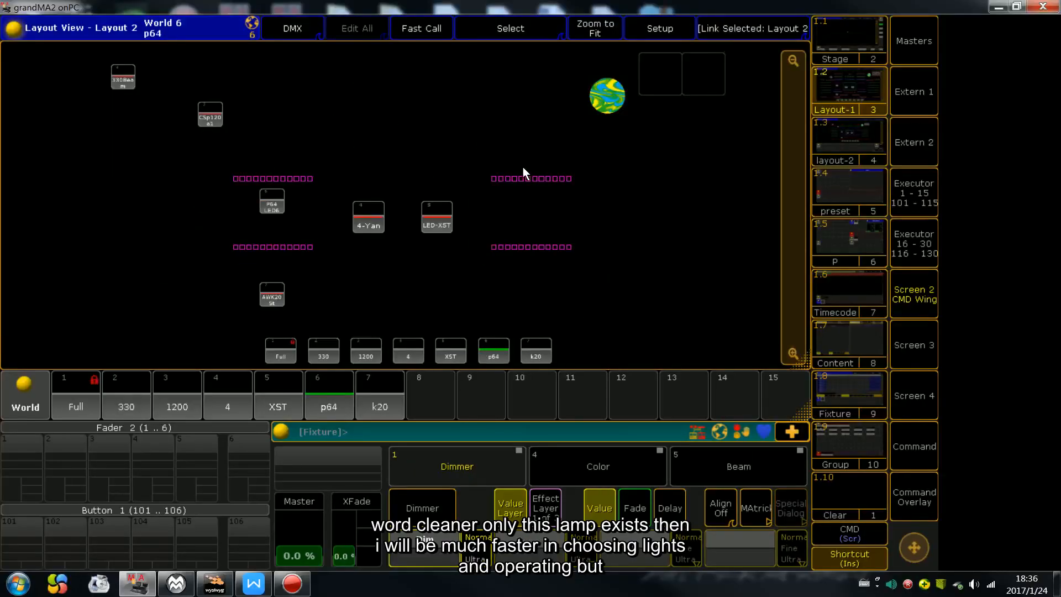
Step through the worlds from 330 up to k20 and back down to 330, examining which fixtures each one leaves in the layout.
left_click(408, 350)
left_click(317, 356)
left_click(360, 355)
left_click(406, 354)
left_click(447, 356)
left_click(493, 356)
left_click(522, 354)
left_click(494, 357)
left_click(451, 352)
left_click(410, 352)
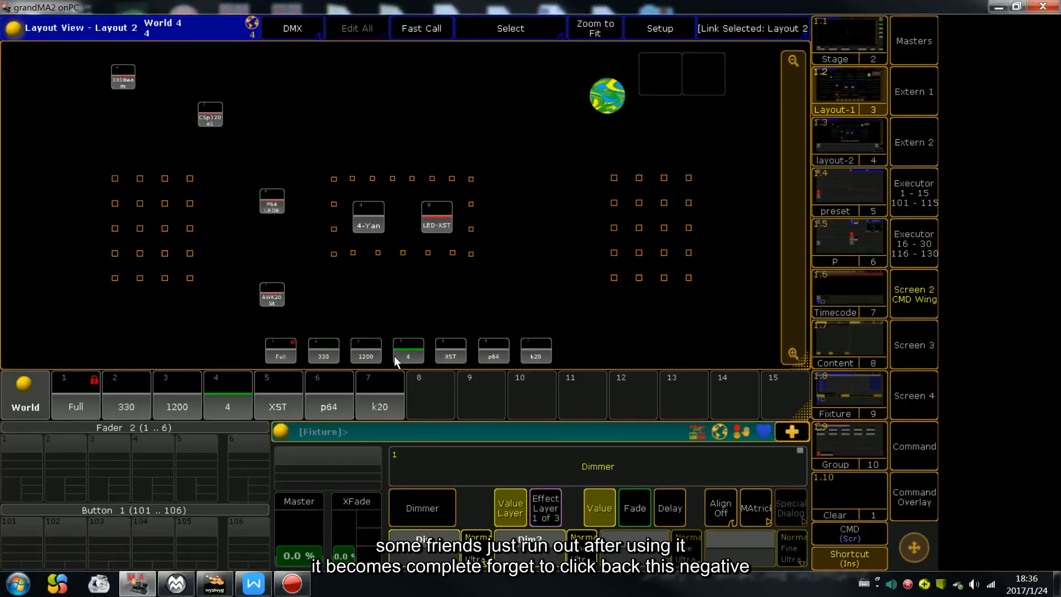
left_click(367, 357)
left_click(326, 351)
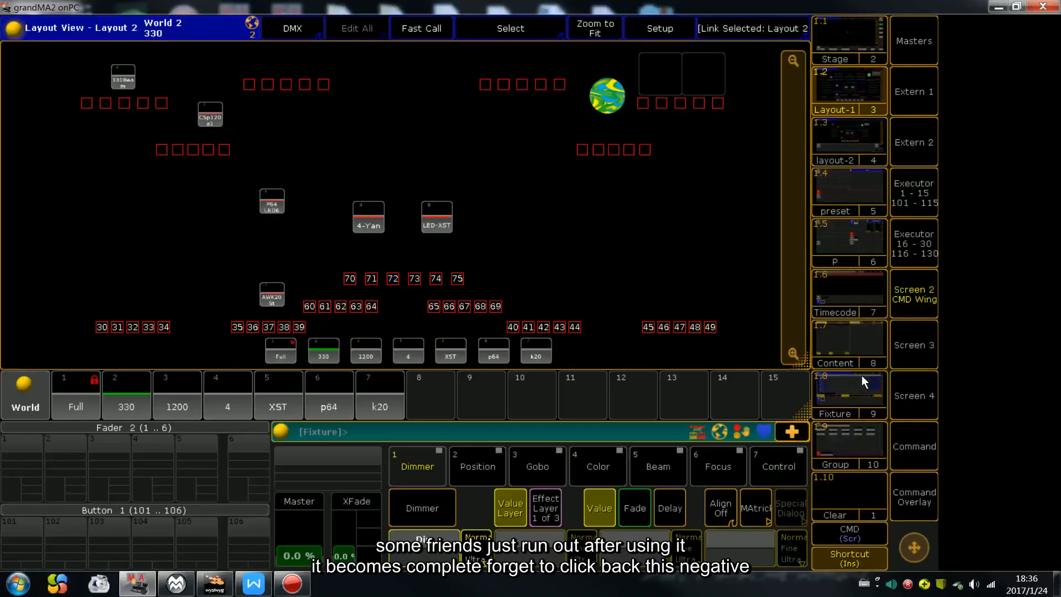
Alternate between the Full and 330 worlds and leave the Full world active.
left_click(287, 354)
left_click(323, 350)
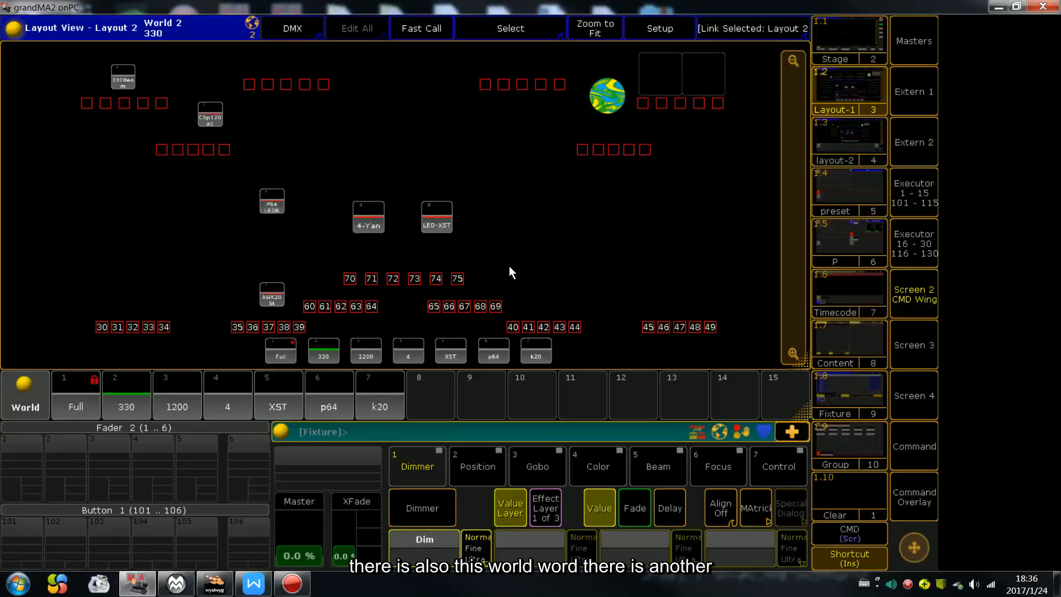
left_click(289, 348)
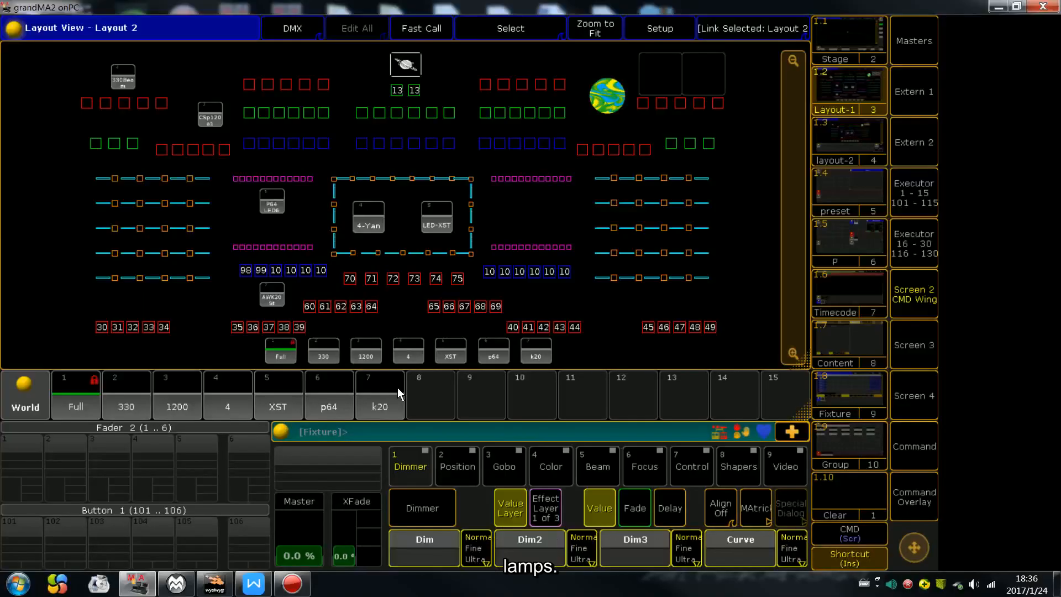
Select fixtures 70 to 75 in Layout 2 and activate their Dimmer, Position, Gobo and Color attributes.
left_click_drag(337, 270, 471, 290)
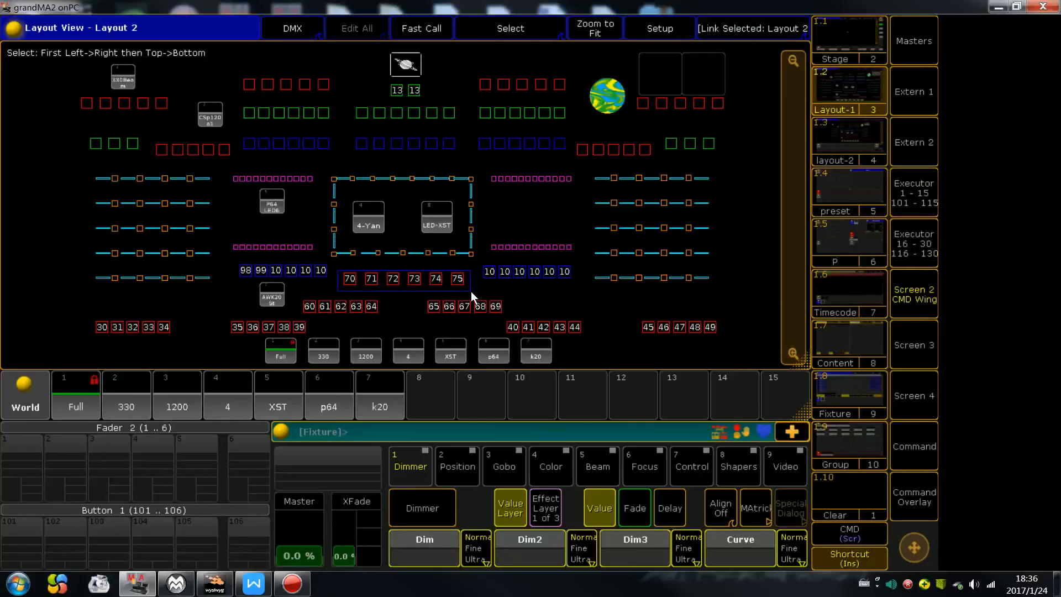
left_click(422, 464)
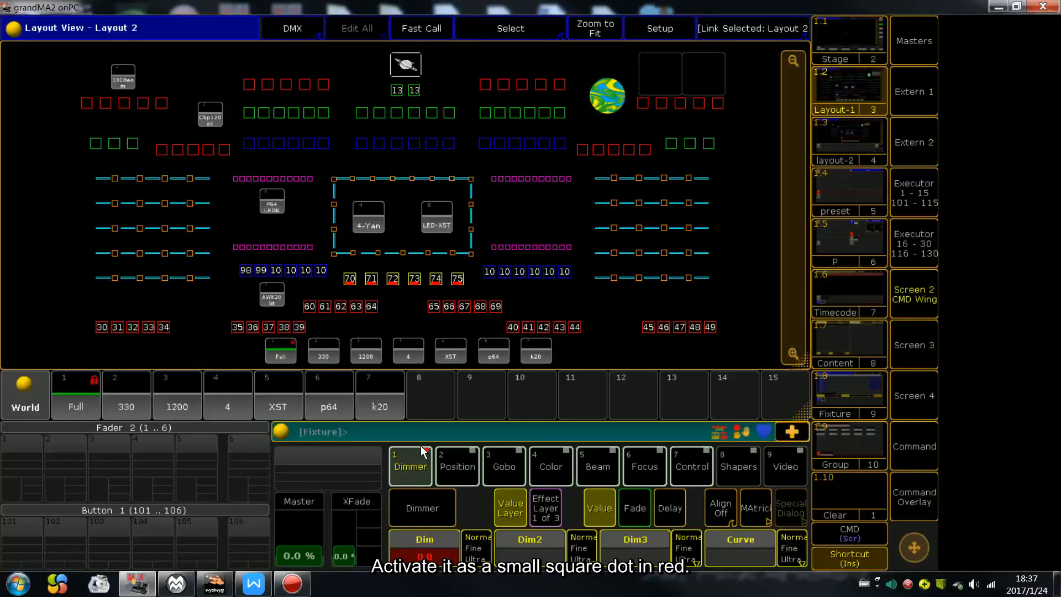
left_click(466, 453)
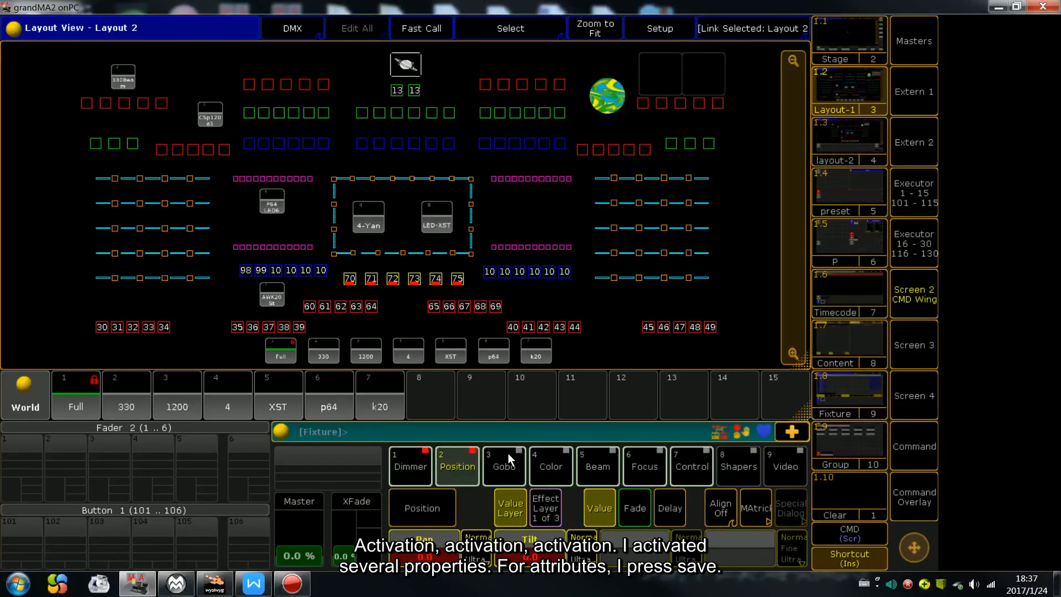
left_click(514, 454)
left_click(559, 454)
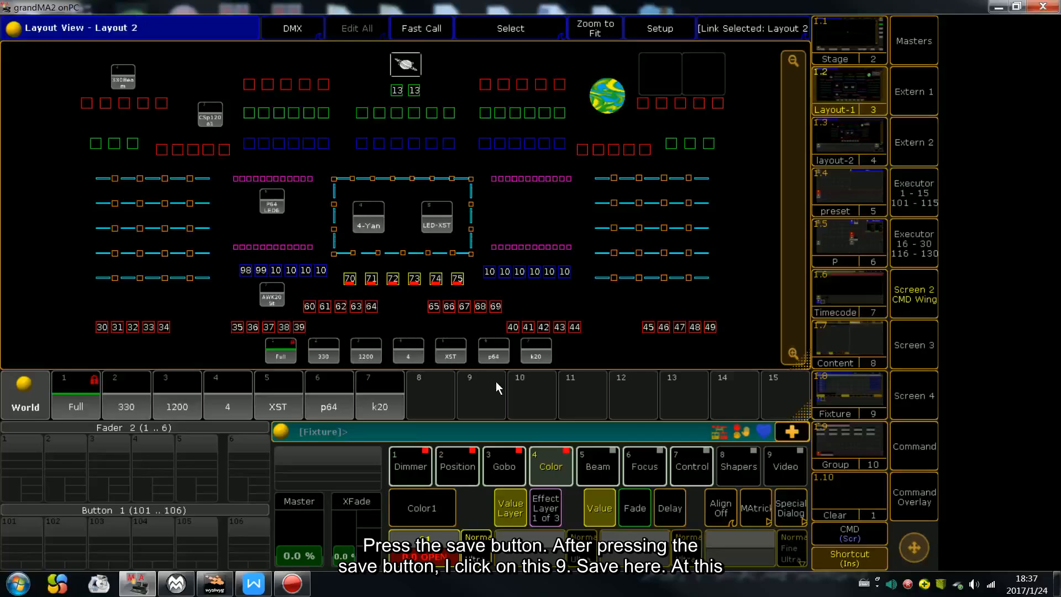
Store the selected fixtures with their active attributes as world 9 and activate that world.
key("s")
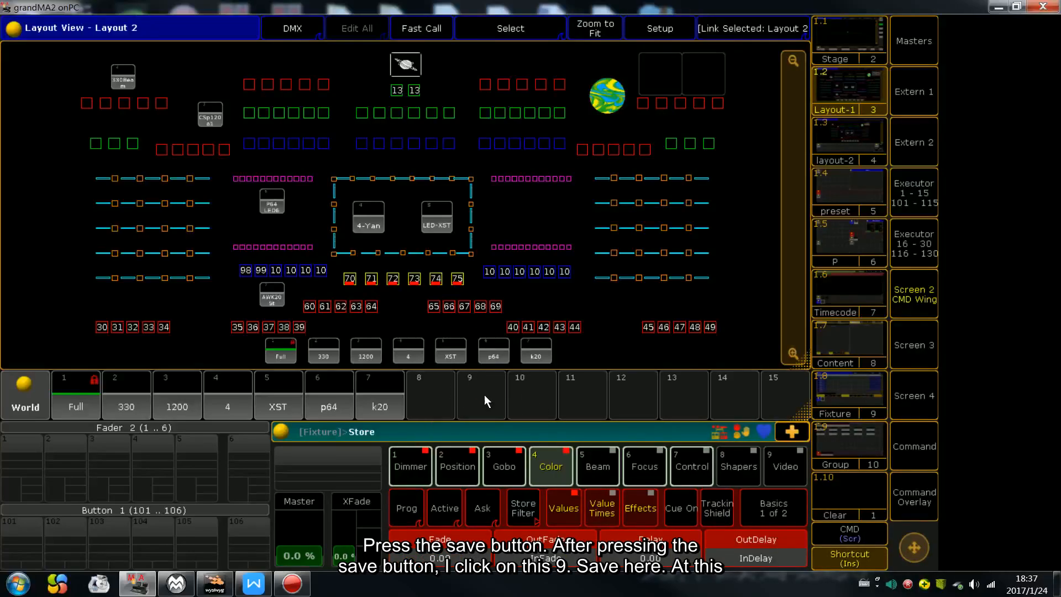
left_click(480, 393)
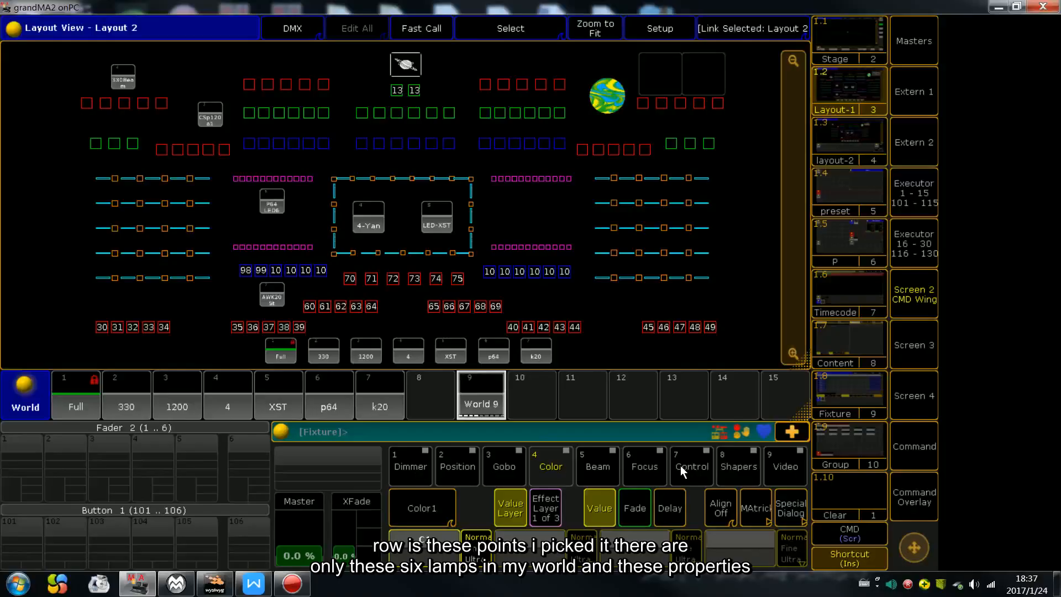
left_click(480, 402)
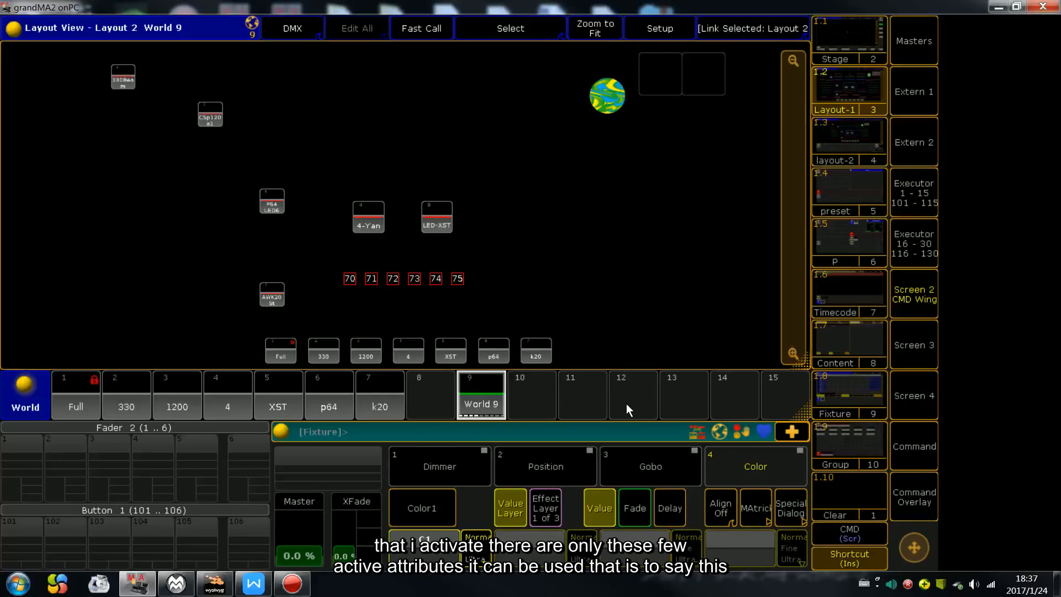
Examine the Dimmer, Position, Gobo and Color attributes available in World 9.
left_click(642, 472)
left_click(724, 474)
left_click(581, 472)
left_click(455, 462)
left_click(591, 468)
left_click(619, 468)
left_click(731, 466)
left_click(576, 462)
left_click(442, 467)
left_click(495, 467)
left_click(458, 466)
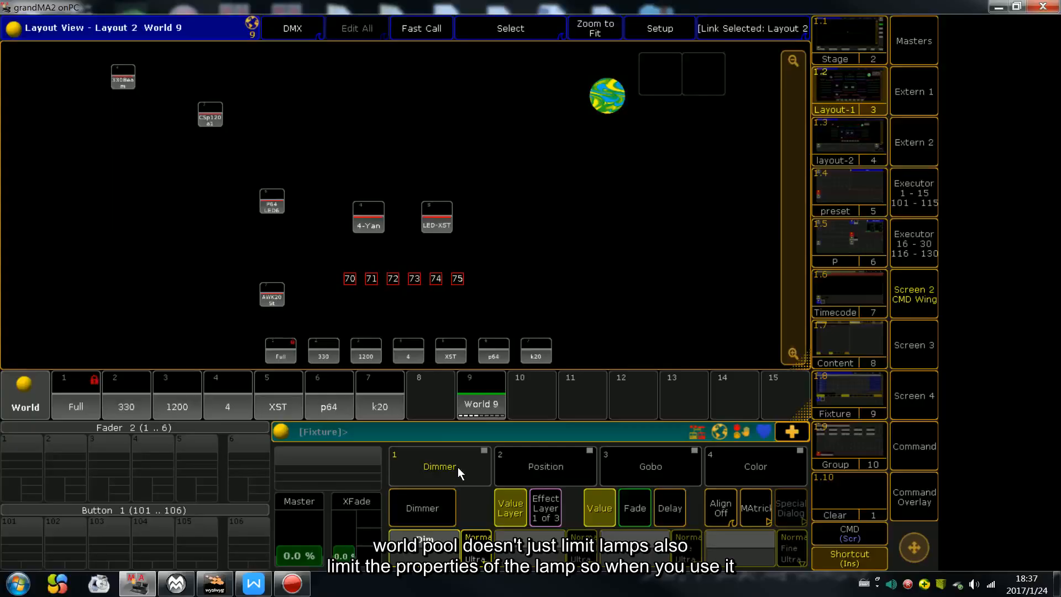
left_click(547, 470)
left_click(624, 465)
left_click(451, 466)
left_click(564, 473)
left_click(652, 476)
left_click(734, 479)
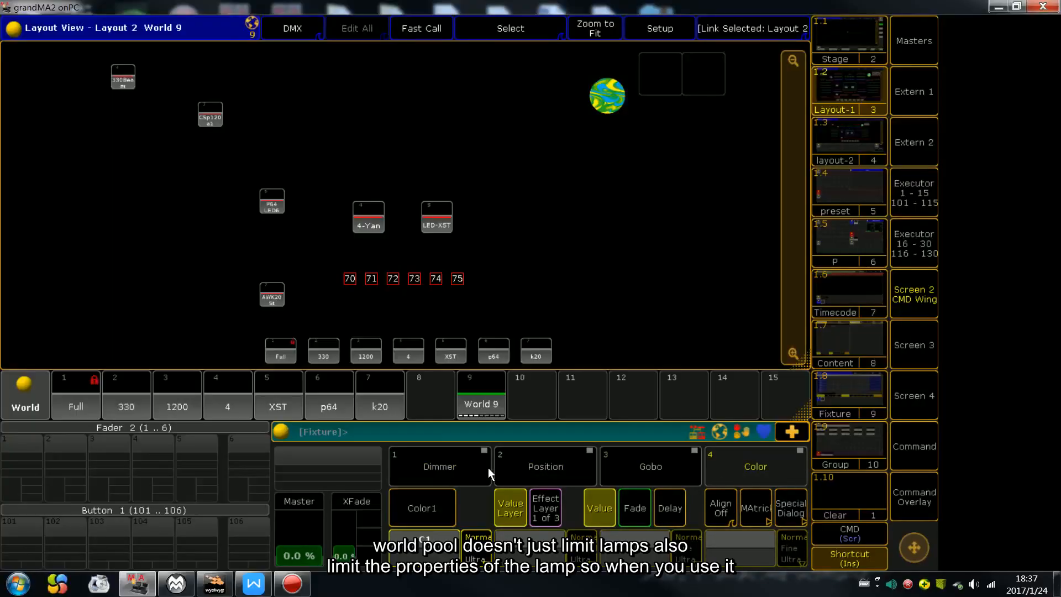
left_click(488, 468)
left_click(563, 472)
left_click(664, 474)
left_click(708, 476)
left_click(505, 468)
left_click(487, 468)
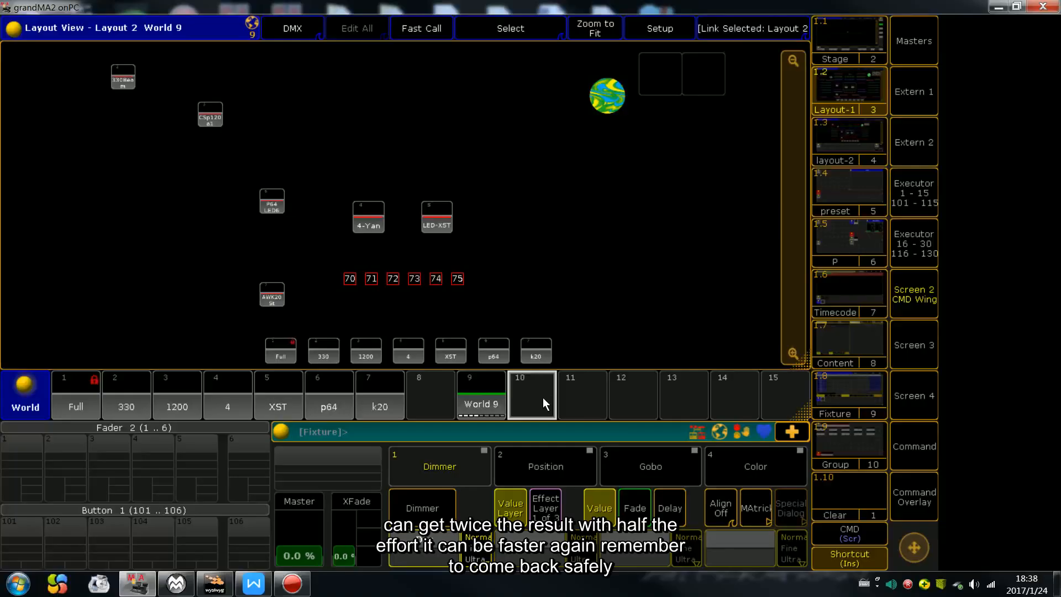
Delete World 9 from the world pool and activate the Full world.
key("Delete")
left_click(489, 394)
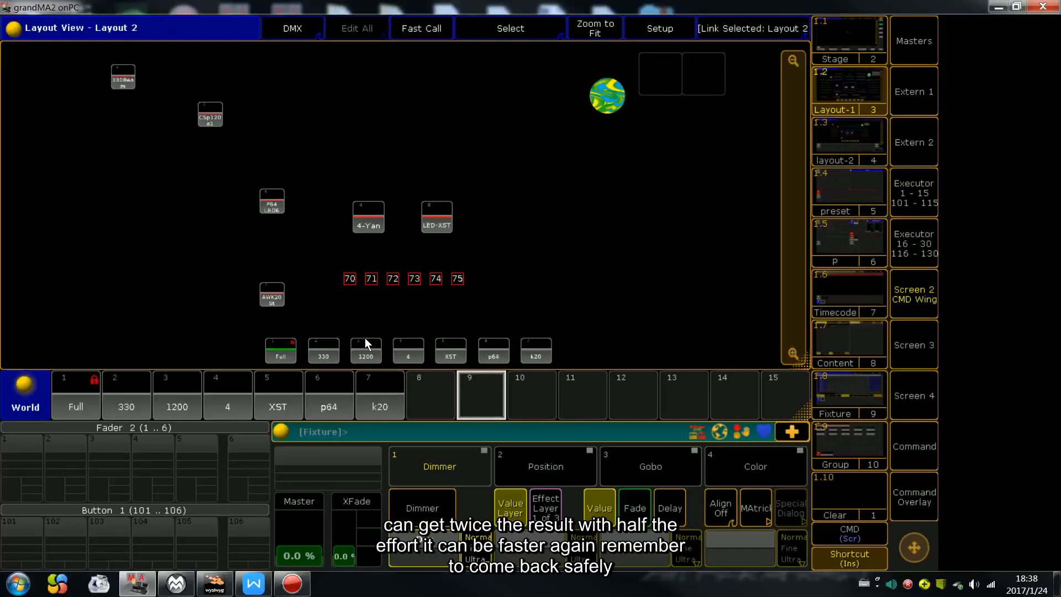
left_click(95, 396)
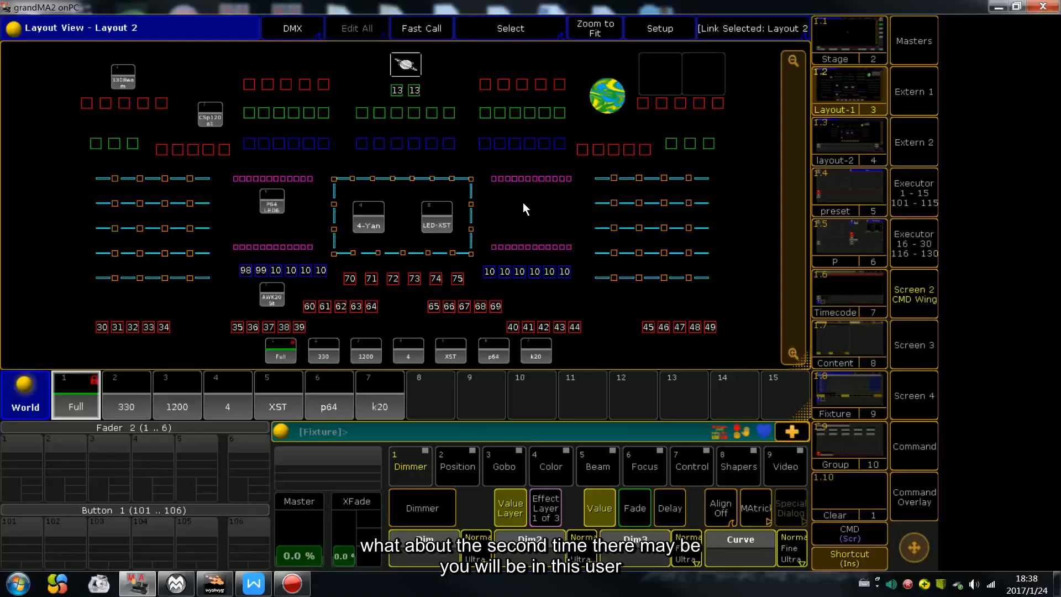
View the users and user profiles in User & Profiles Setup, close the setup and return to Screen 2.
left_click(931, 449)
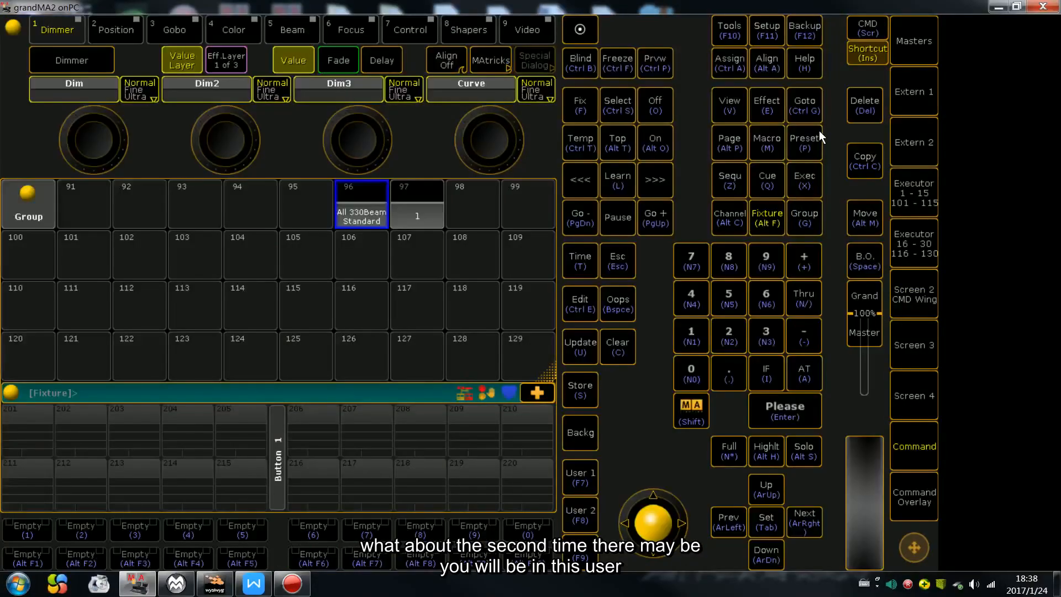
left_click(769, 33)
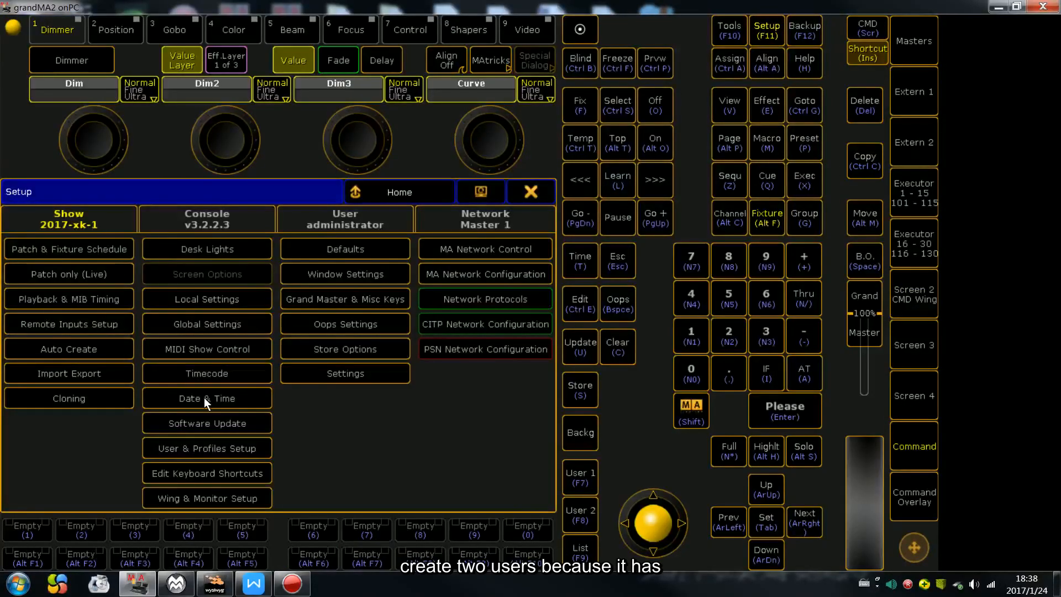
left_click(163, 449)
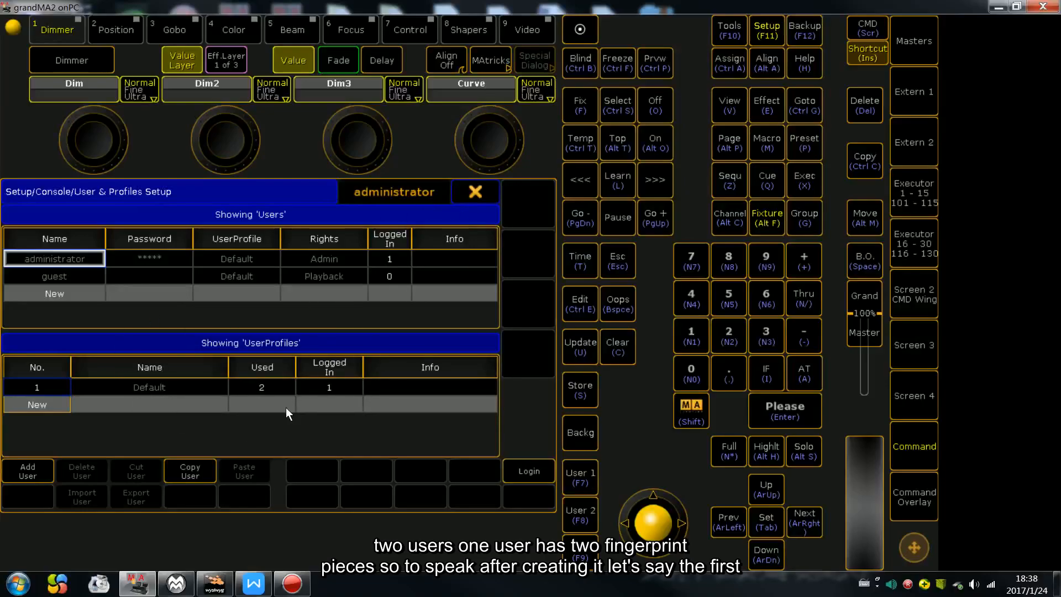
left_click(493, 194)
left_click(529, 192)
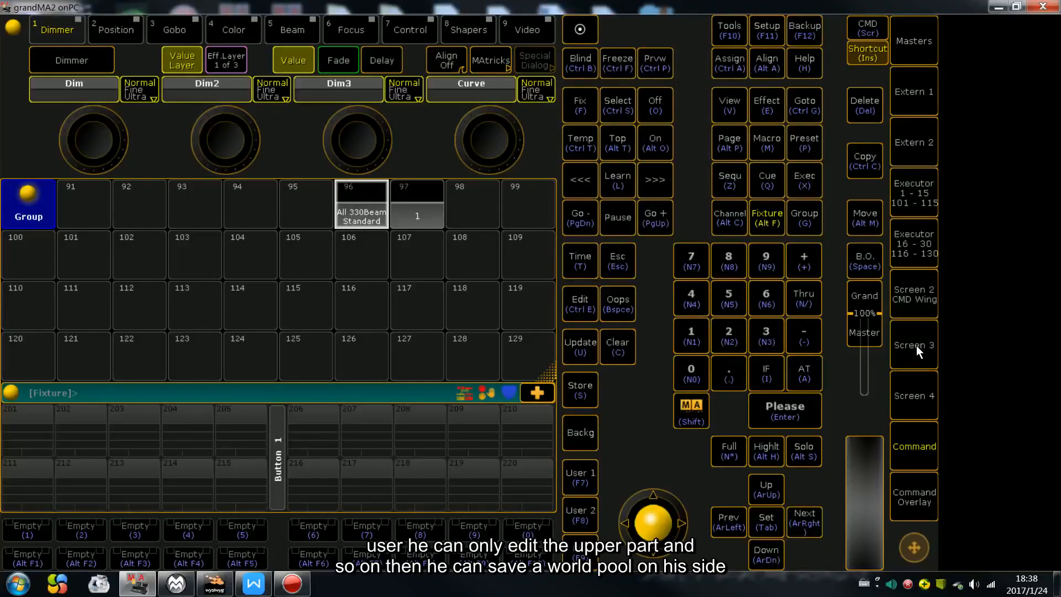
left_click(898, 293)
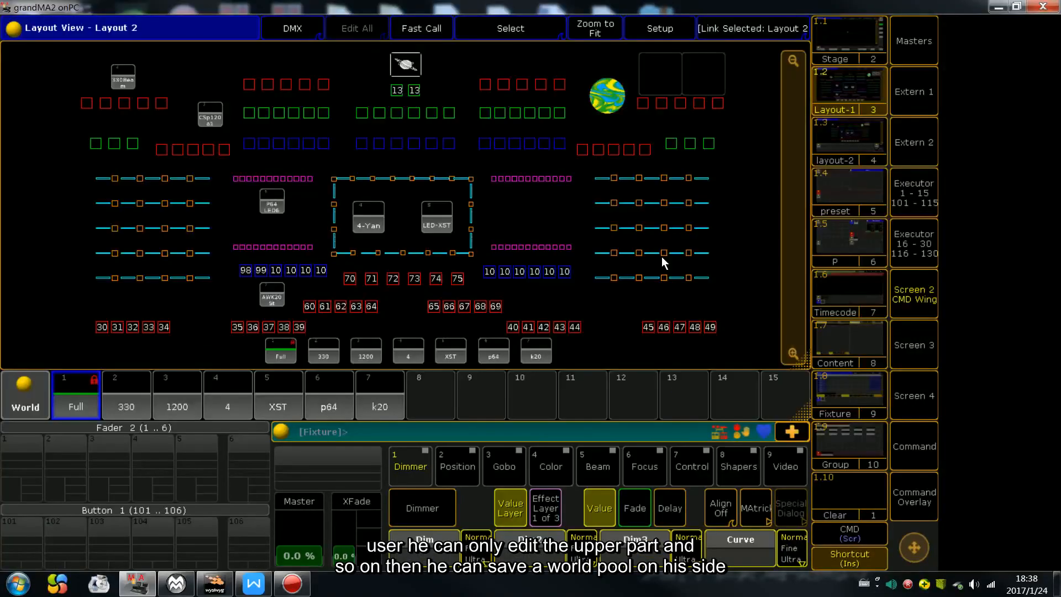
Select all fixtures in the upper rows of Layout 2, store them as world 9 and clear the selection.
left_click_drag(55, 48, 774, 170)
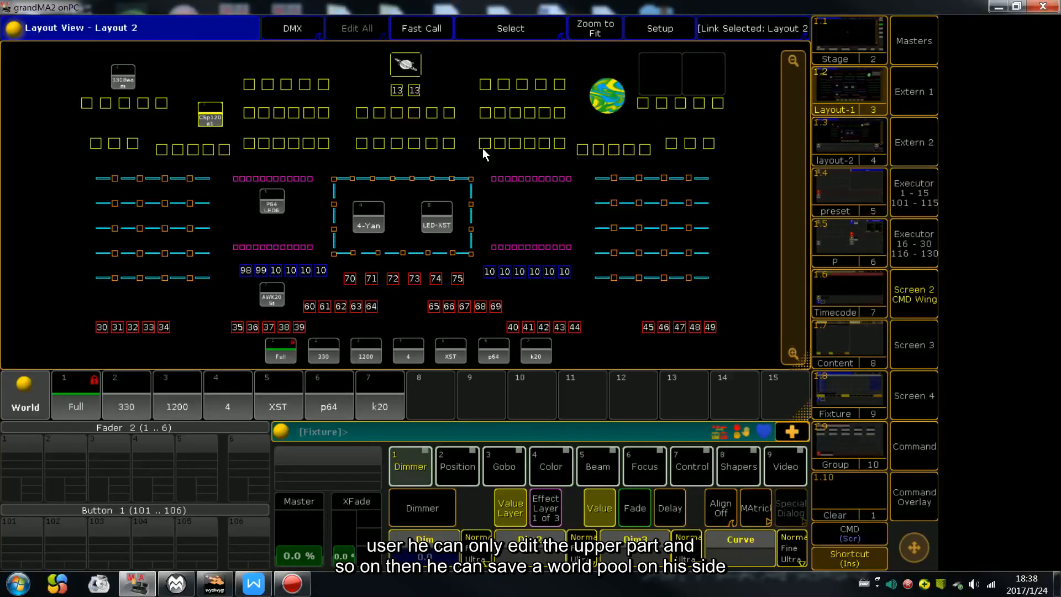
key("s")
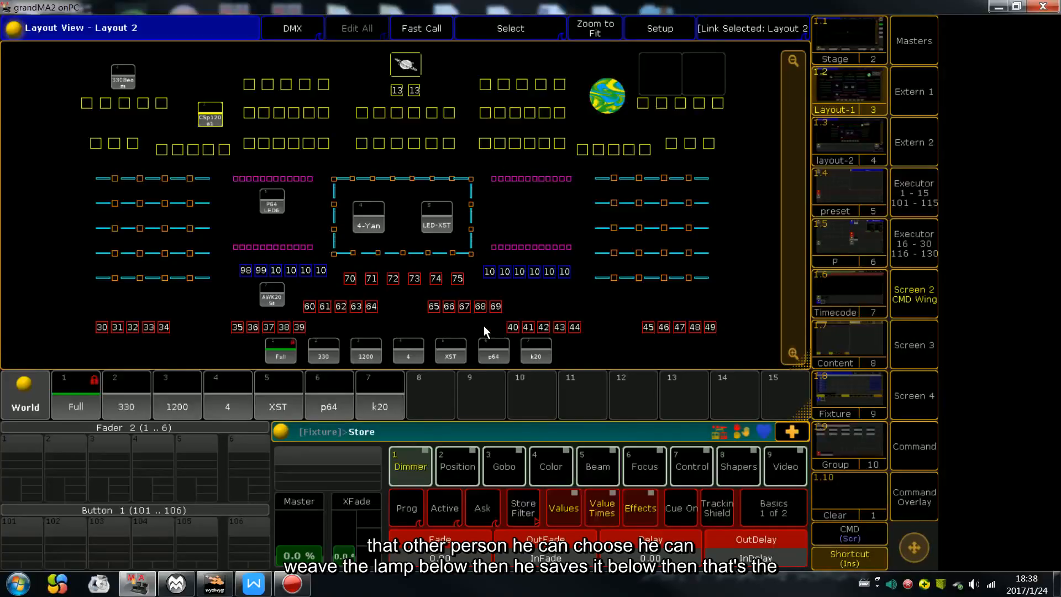
left_click(483, 389)
key("c")
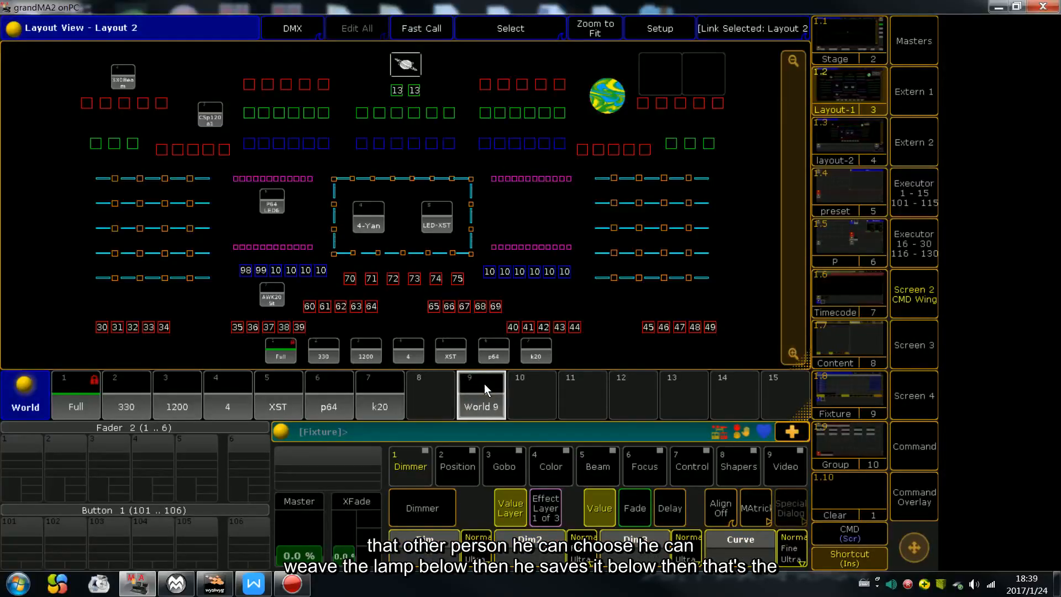
Select all fixtures in the lower part of Layout 2, from the P64 rows down, and store them as world 10.
left_click_drag(76, 177, 741, 340)
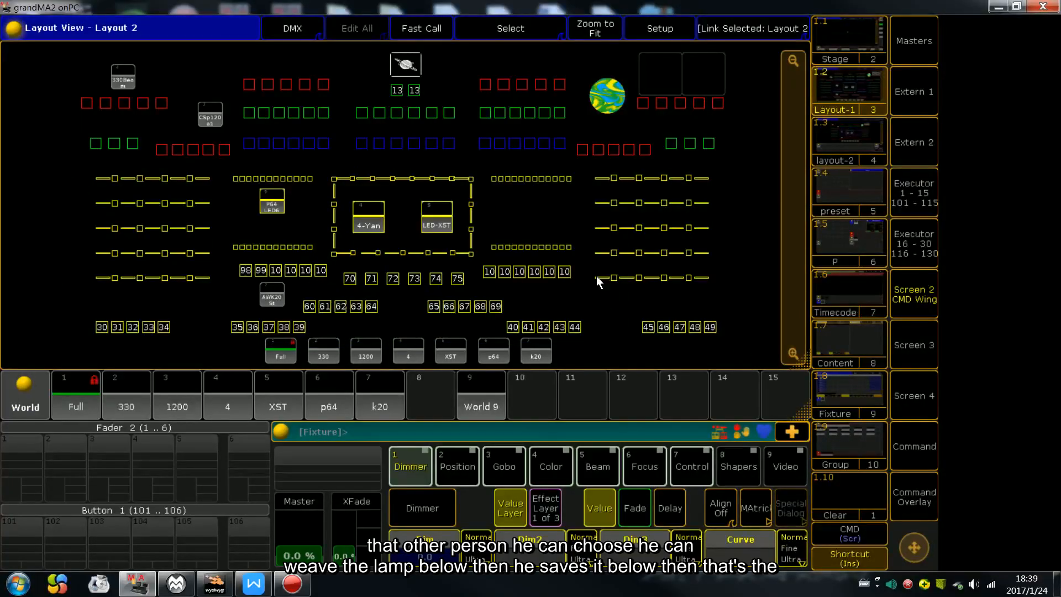
key("s")
left_click(549, 393)
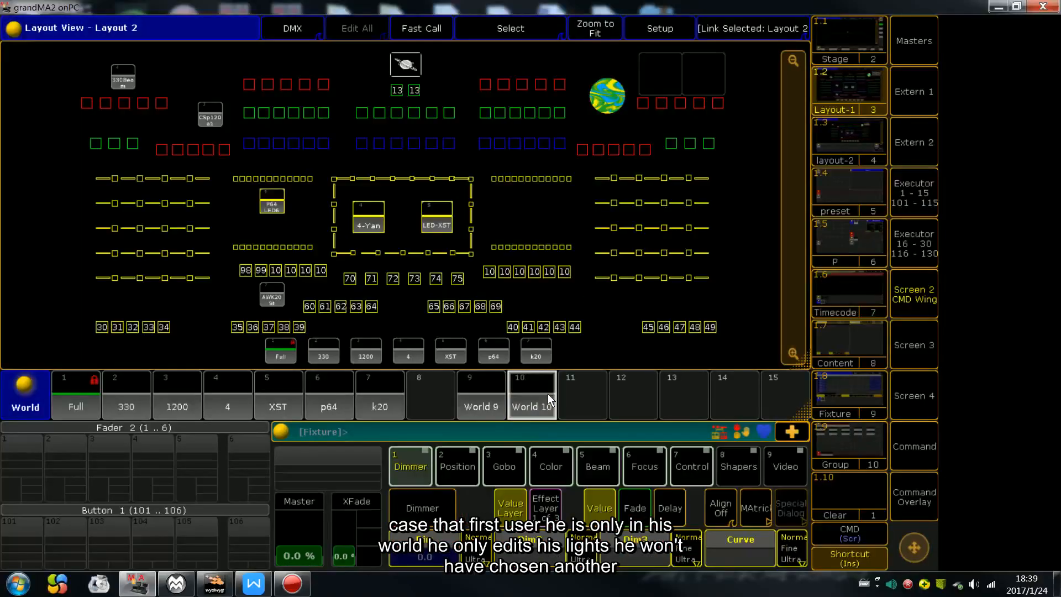
Compare World 9 and World 10 in the layout, framing the empty lower area in World 9, and leave World 9 active.
left_click(477, 397)
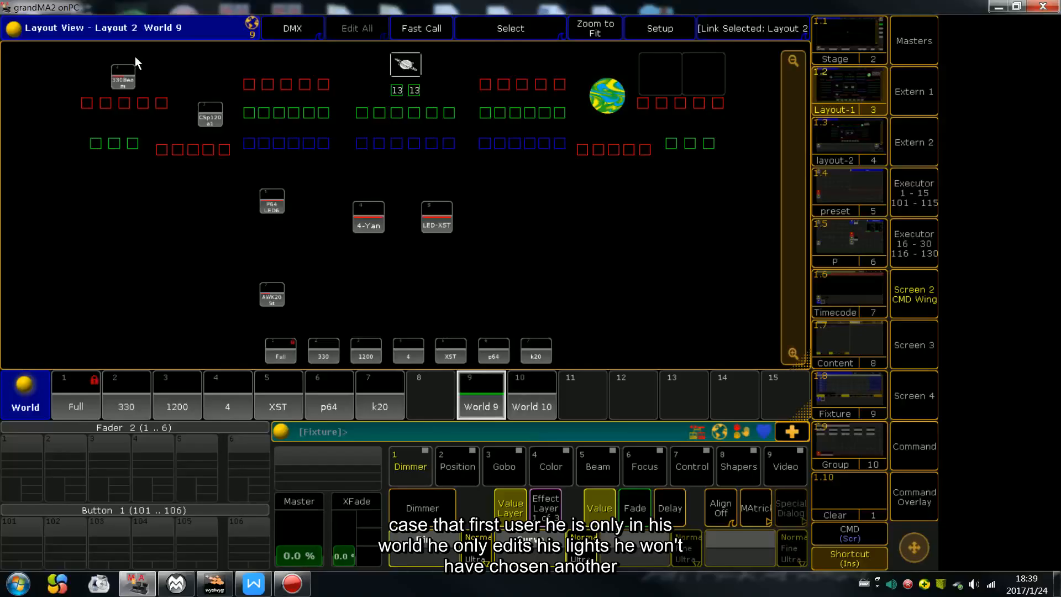
left_click_drag(151, 161, 485, 260)
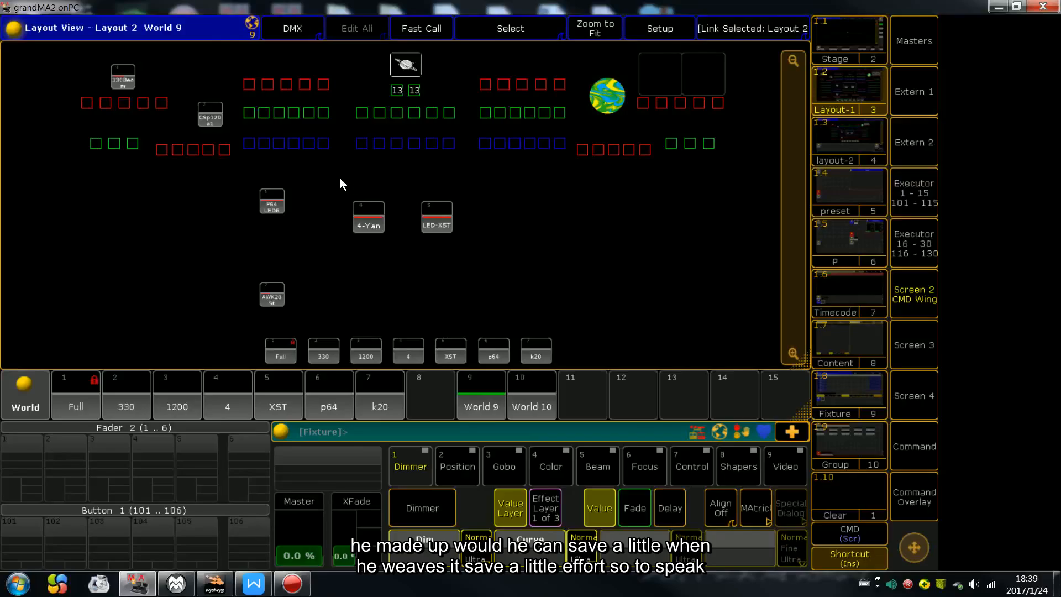
left_click_drag(340, 178, 344, 333)
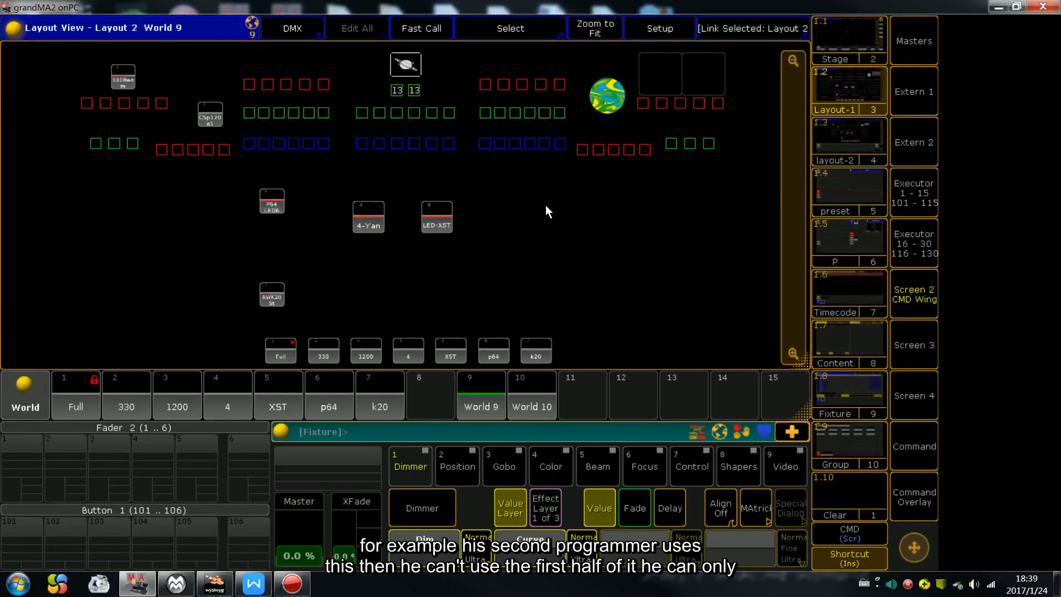
left_click(543, 402)
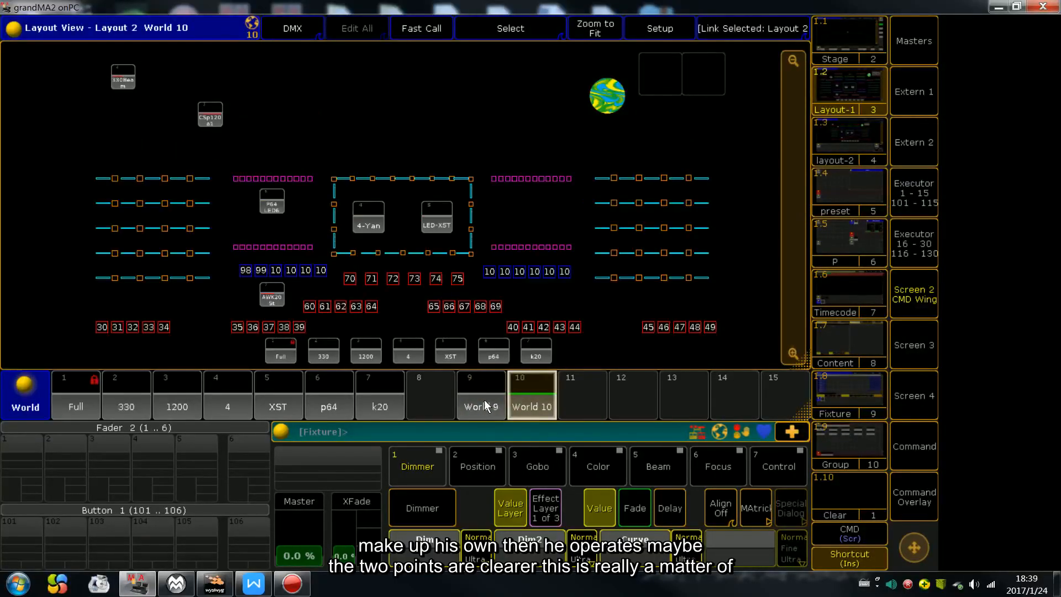
left_click(499, 400)
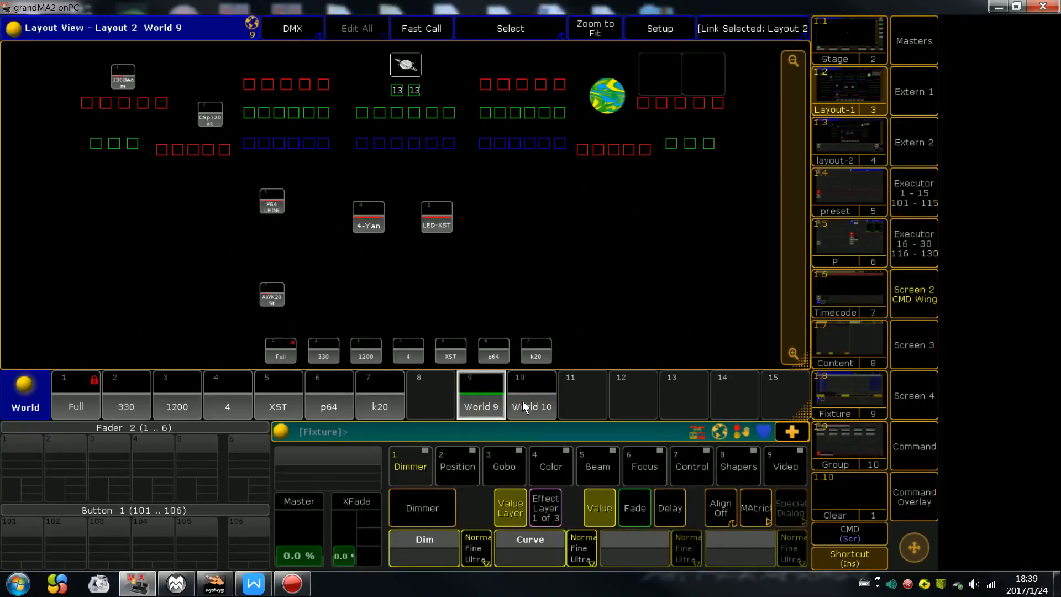
Delete worlds 9 and 10 from the world pool and activate the Full world.
left_click(530, 402)
left_click(489, 402)
key("Delete")
left_click(489, 401)
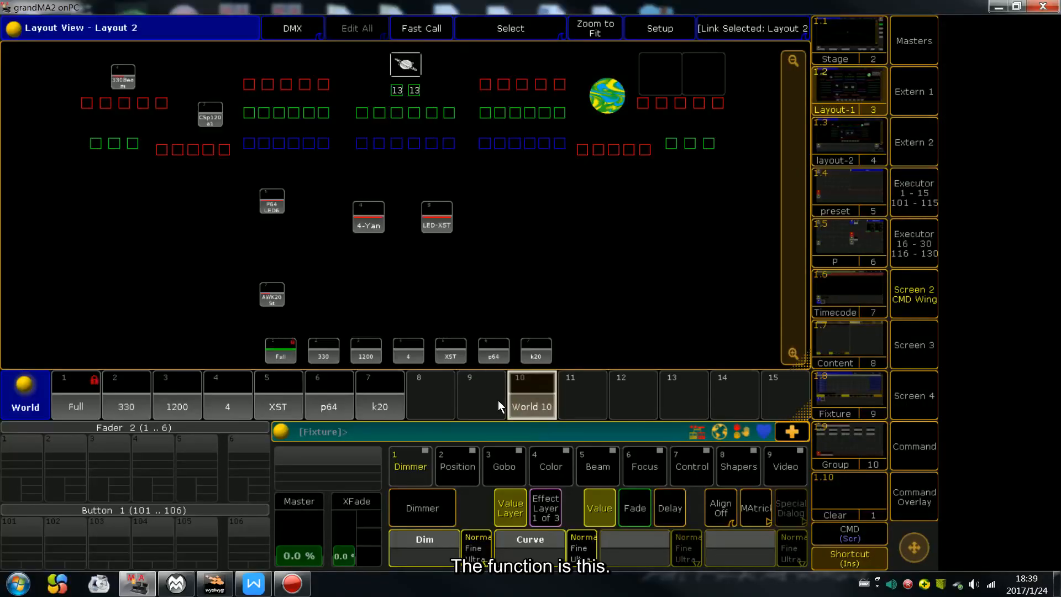
left_click(522, 399)
key("Delete")
left_click(540, 403)
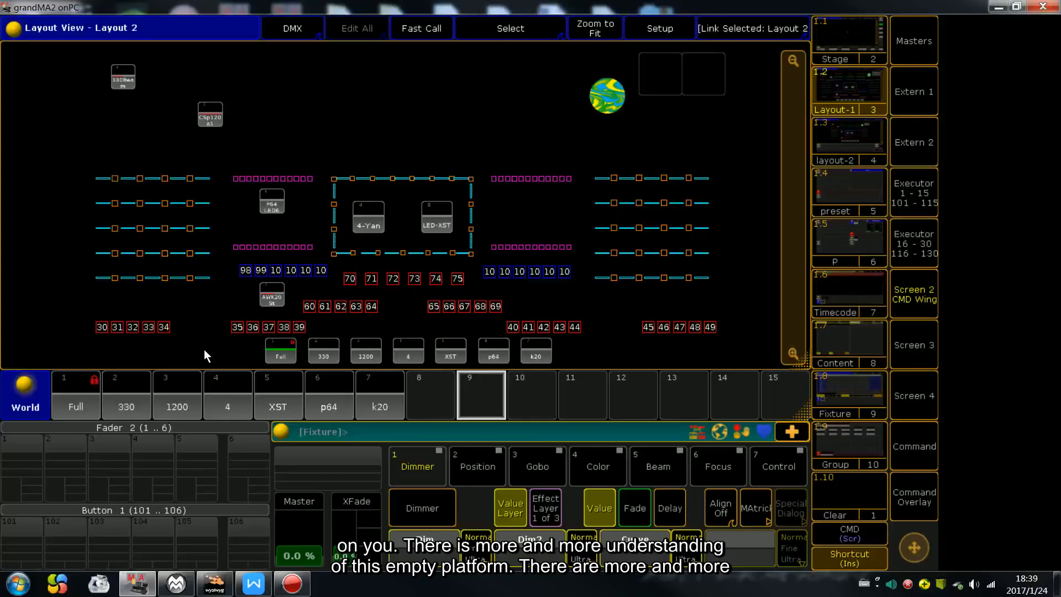
left_click(88, 393)
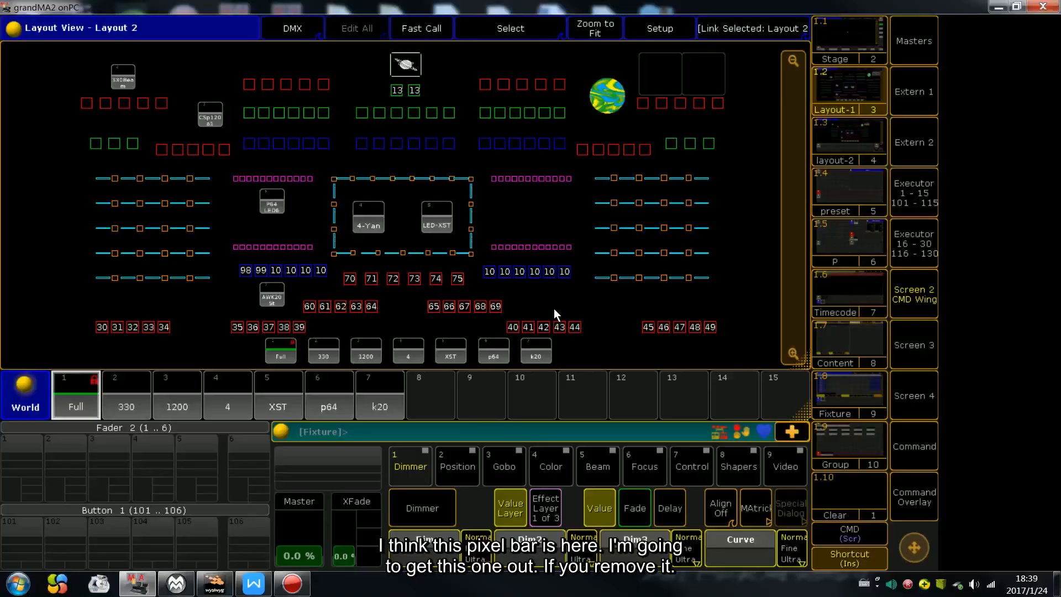
In the XST world, select the pixel bars of the two outer blocks in Layout 2 and store them as world 8.
left_click(293, 400)
left_click_drag(317, 152, 435, 269)
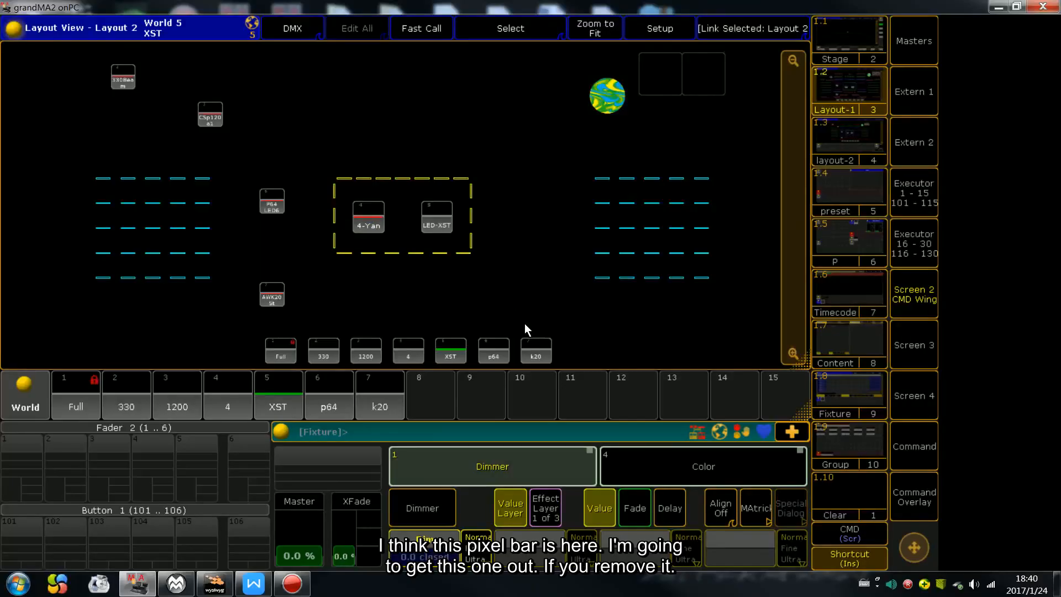
left_click(482, 302)
left_click_drag(70, 169, 215, 291)
left_click_drag(579, 154, 755, 312)
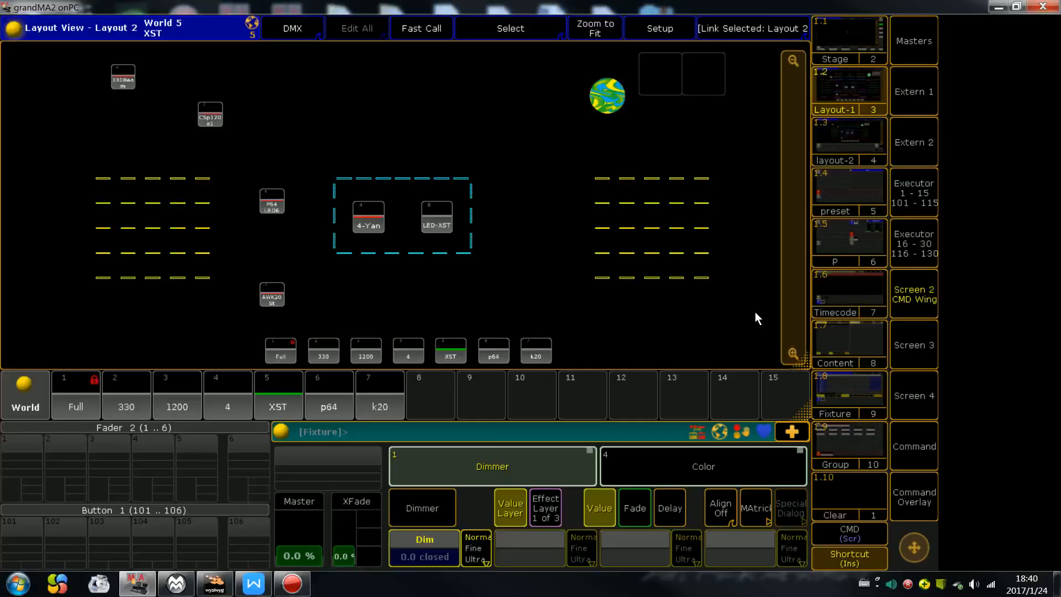
key("s")
left_click(437, 395)
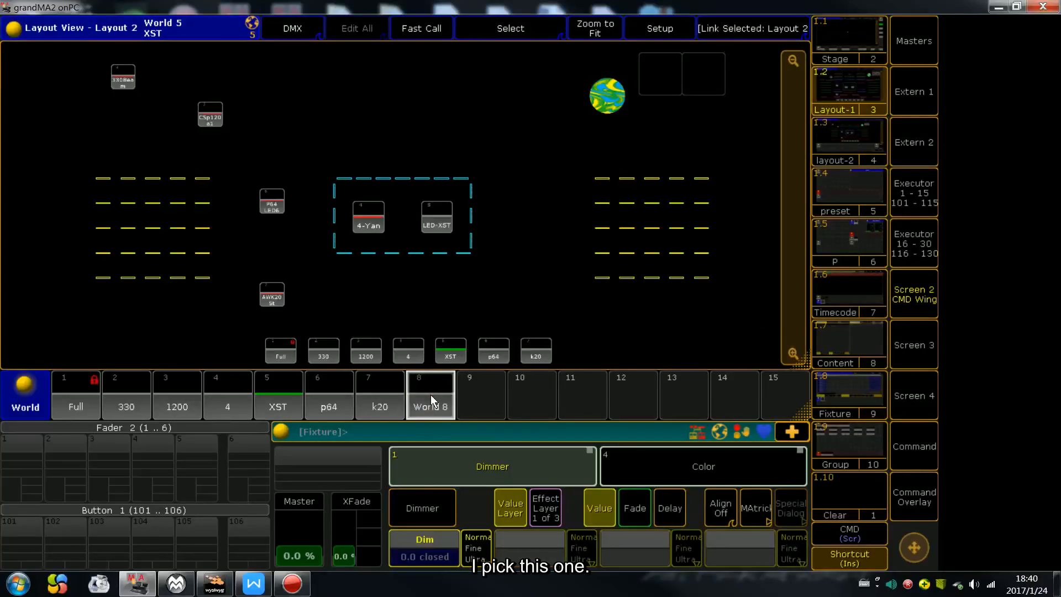
In world 4, select the fixtures of the two outer blocks and store them as world 9.
left_click(492, 355)
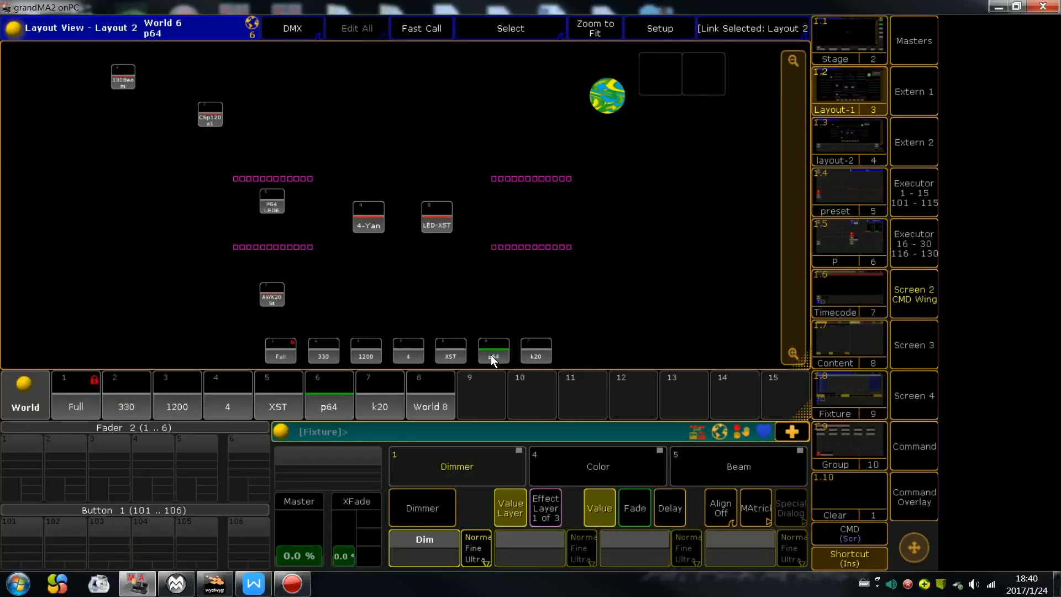
left_click(420, 351)
left_click_drag(62, 159, 177, 286)
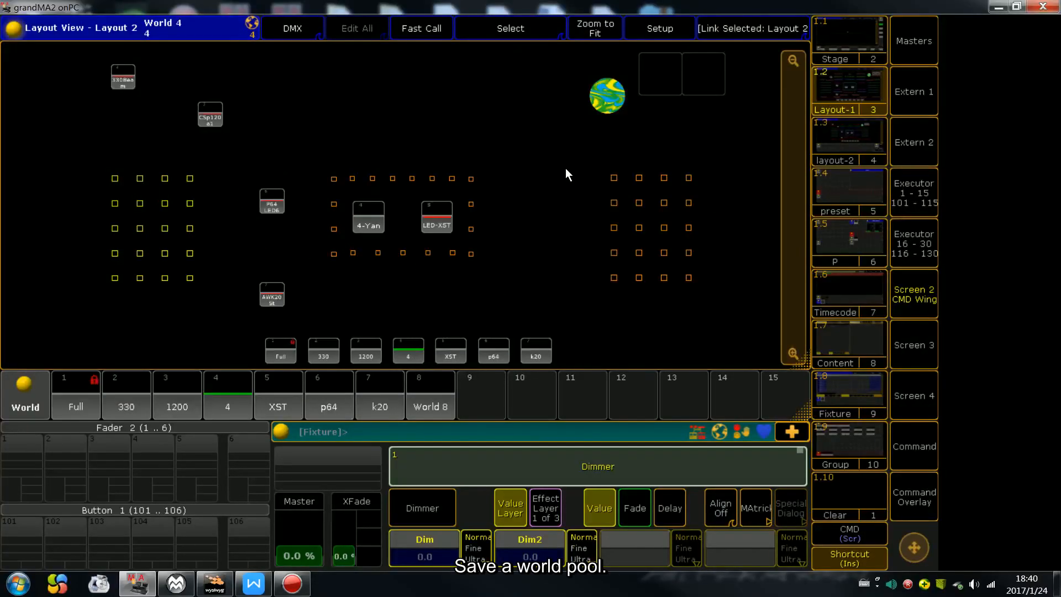
left_click_drag(578, 152, 699, 277)
key("s")
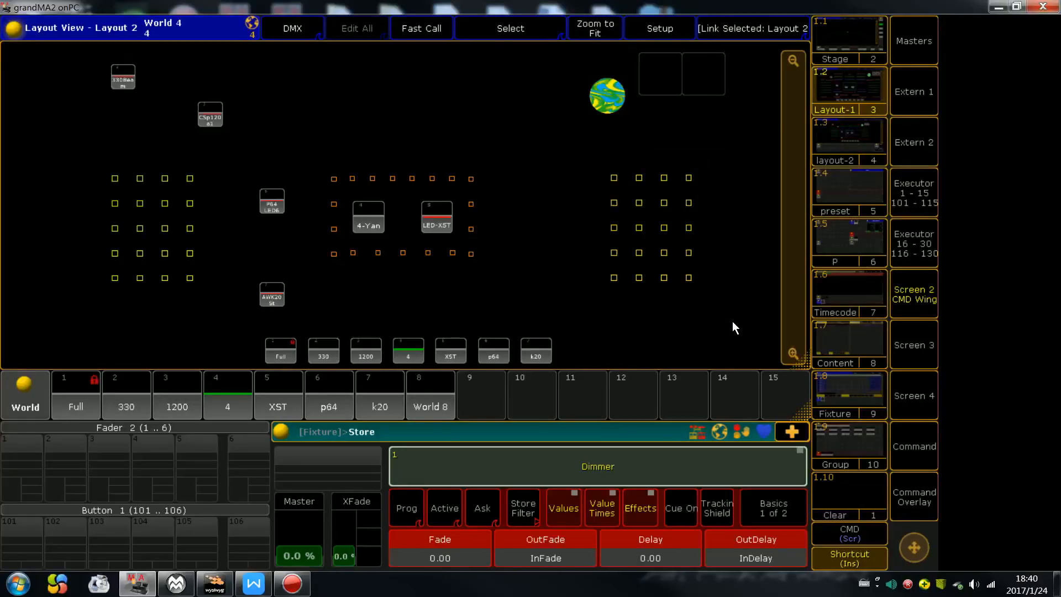
left_click(477, 393)
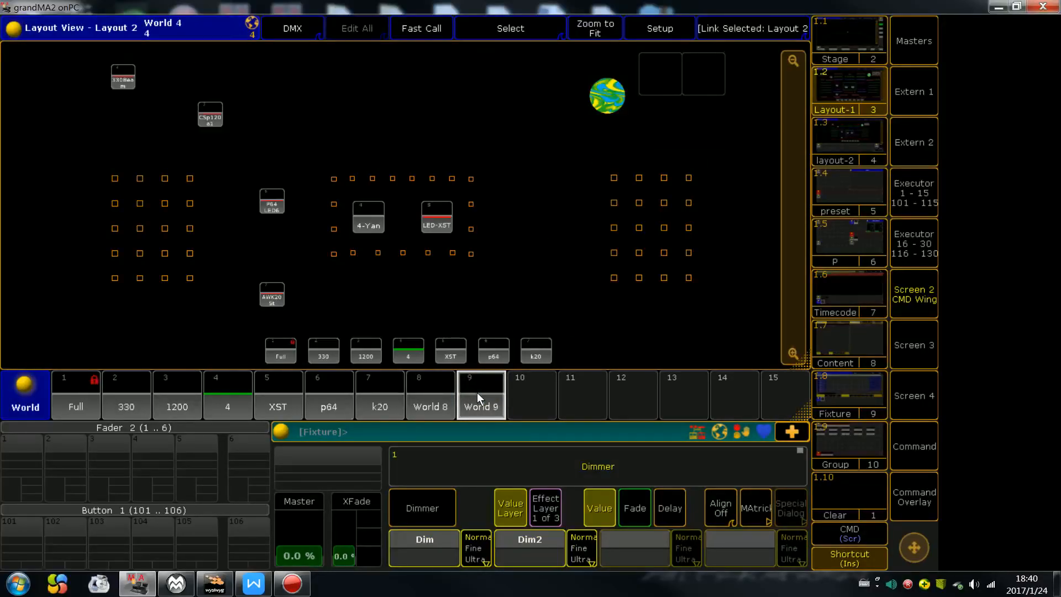
Select the fixtures of the centre frame in world 4 and store them as world 11.
left_click_drag(318, 150, 514, 279)
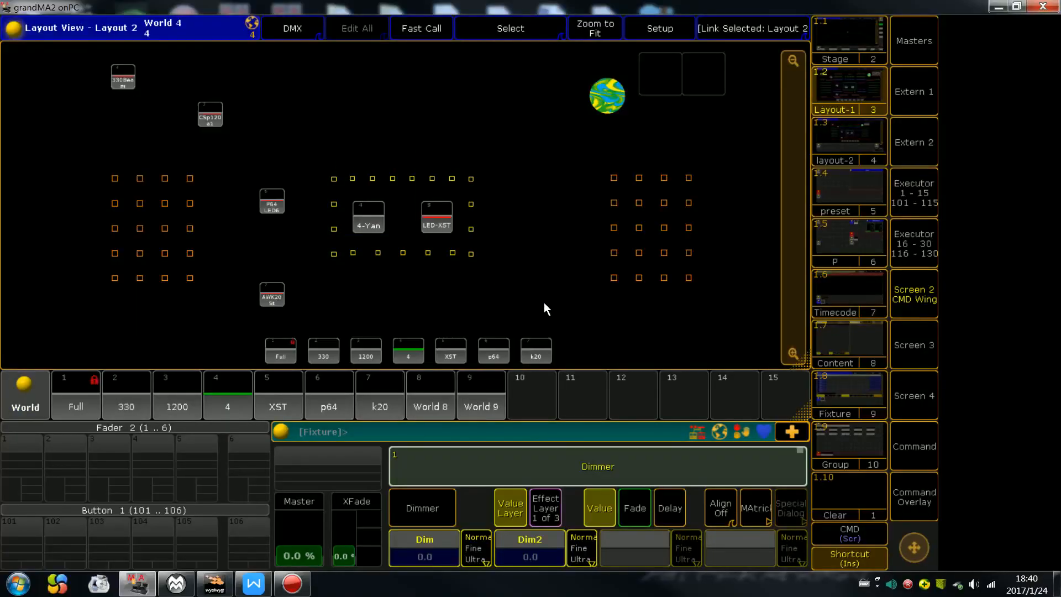
key("s")
left_click(582, 385)
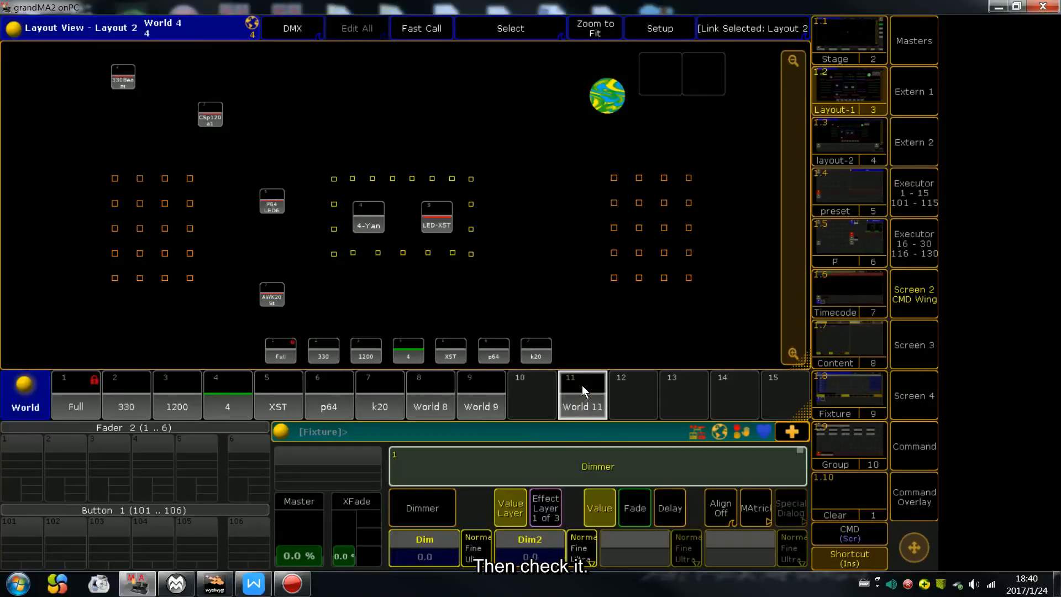
In the XST world, select the pixel bars of the centre frame, store them as world 10 and clear the selection.
left_click(456, 356)
left_click_drag(329, 146, 522, 285)
key("s")
left_click(527, 386)
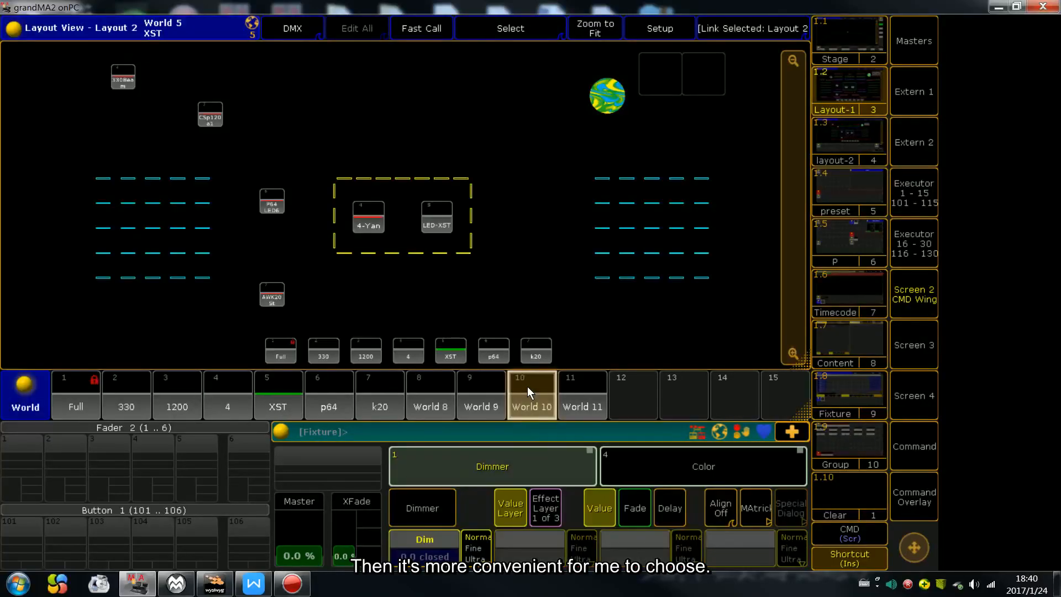
key("c")
Check worlds 8 to 11 in the layout and label world 8 as XST.
left_click(436, 395)
left_click(469, 401)
left_click(516, 393)
left_click(578, 394)
left_click(533, 397)
left_click(426, 396)
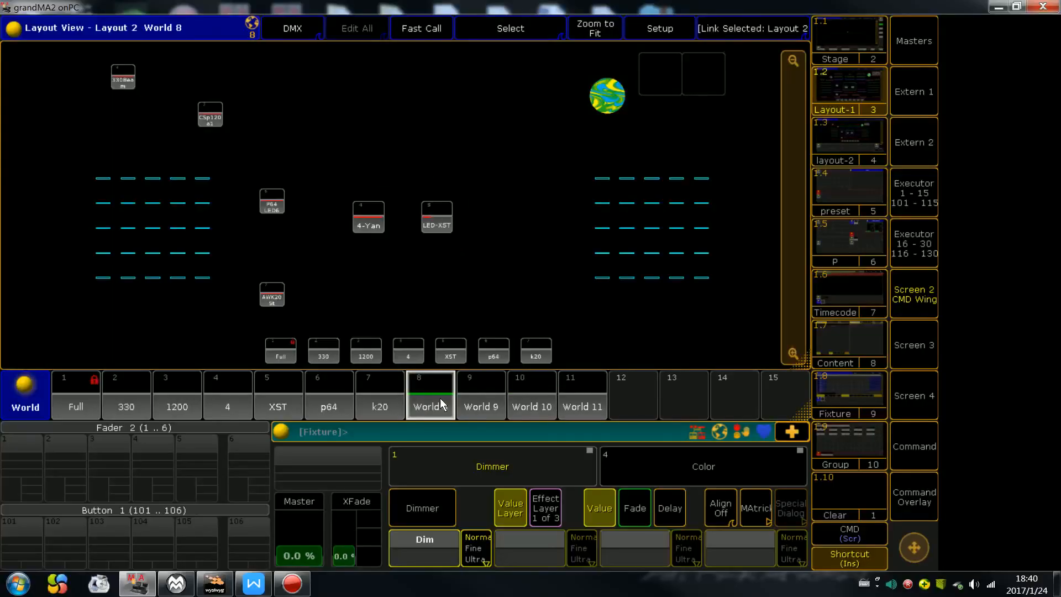
key("l")
left_click(441, 399)
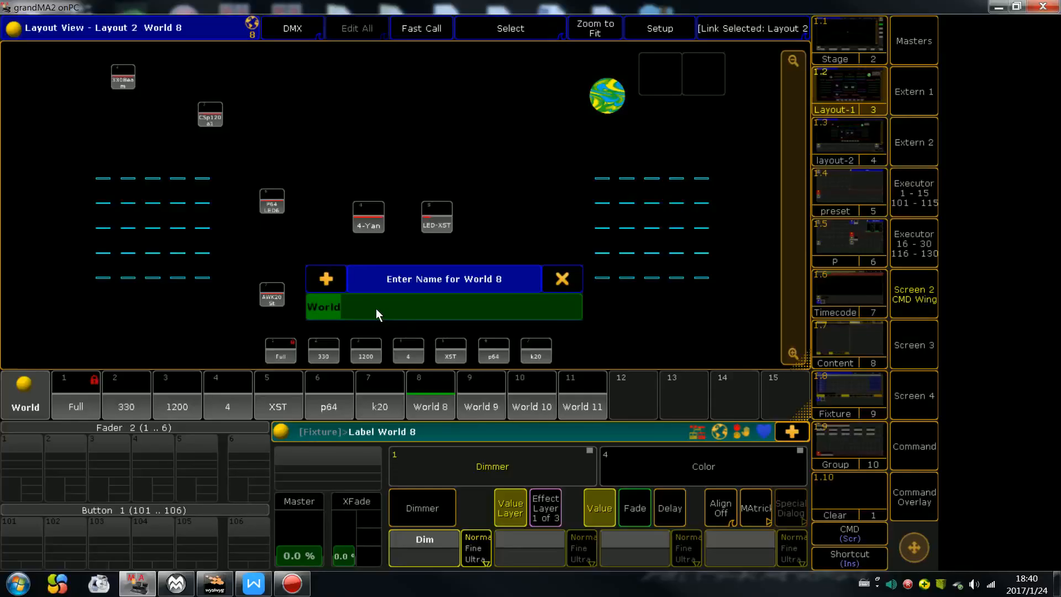
type("XST")
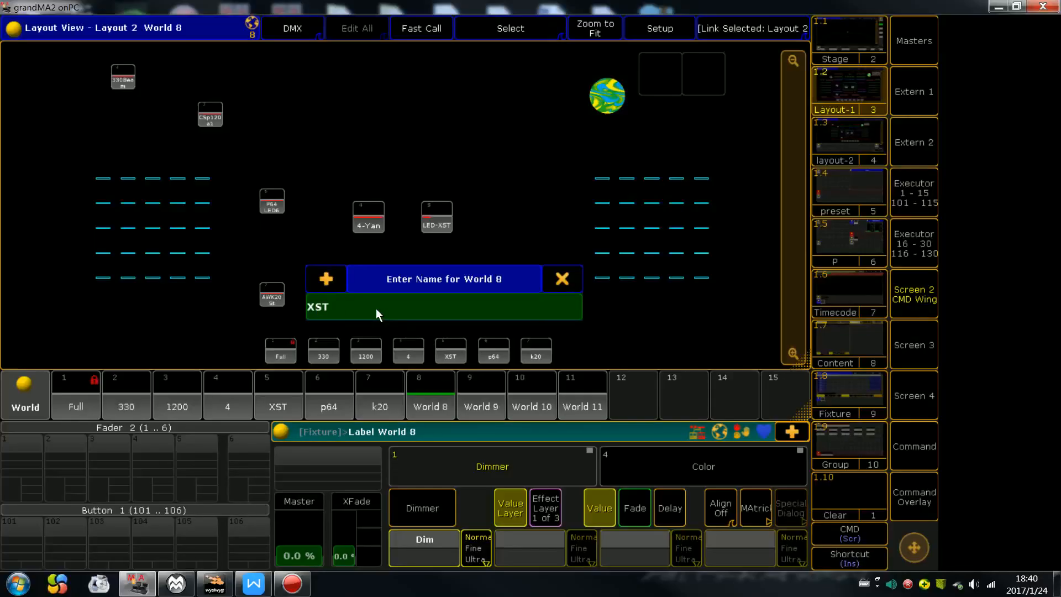
key("Return")
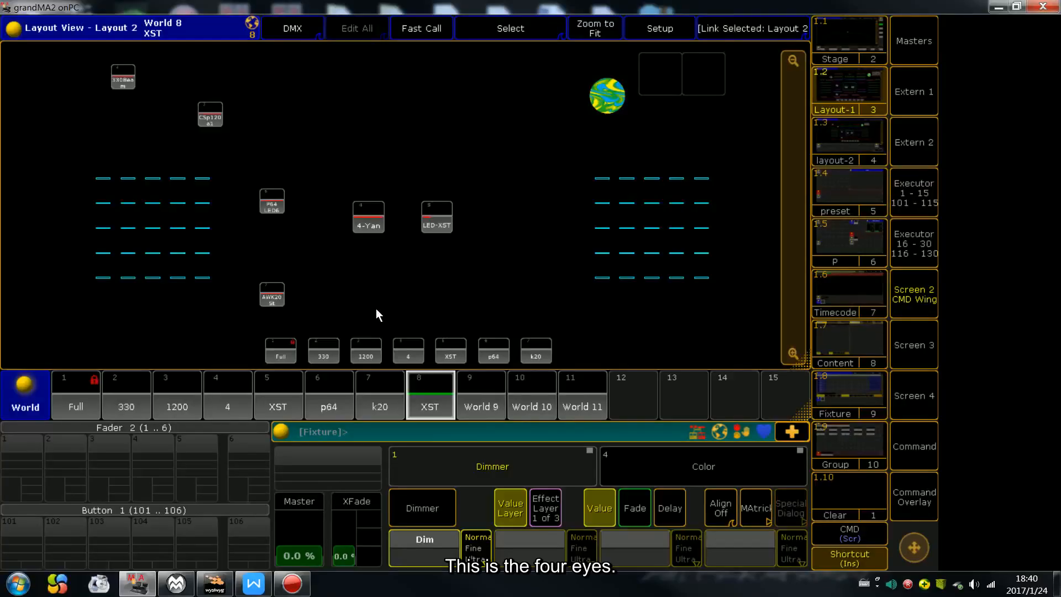
Activate world 9 and label it 4Yan.
left_click(464, 398)
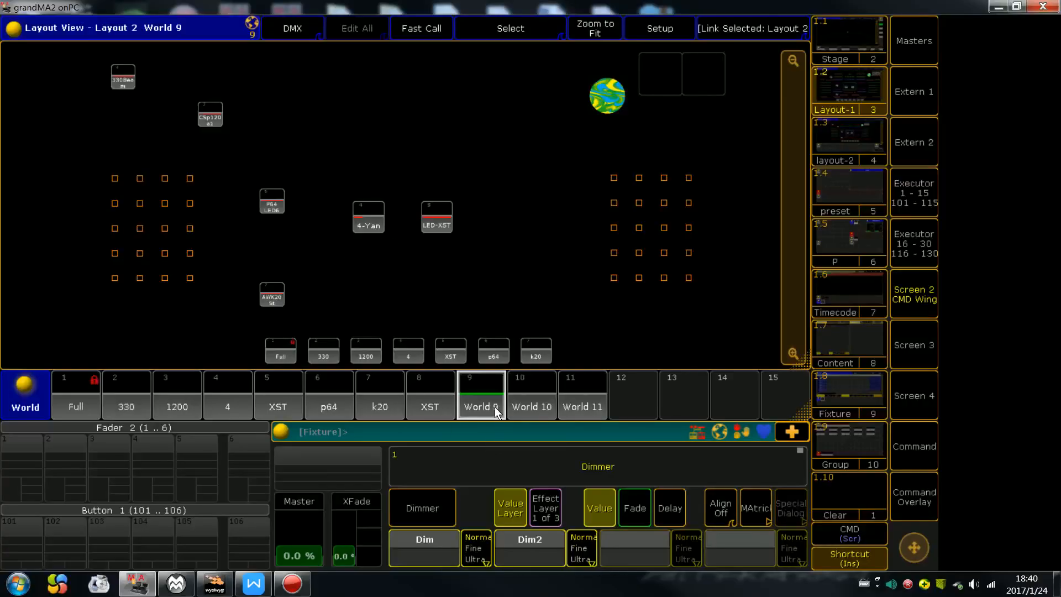
key("Page_Down")
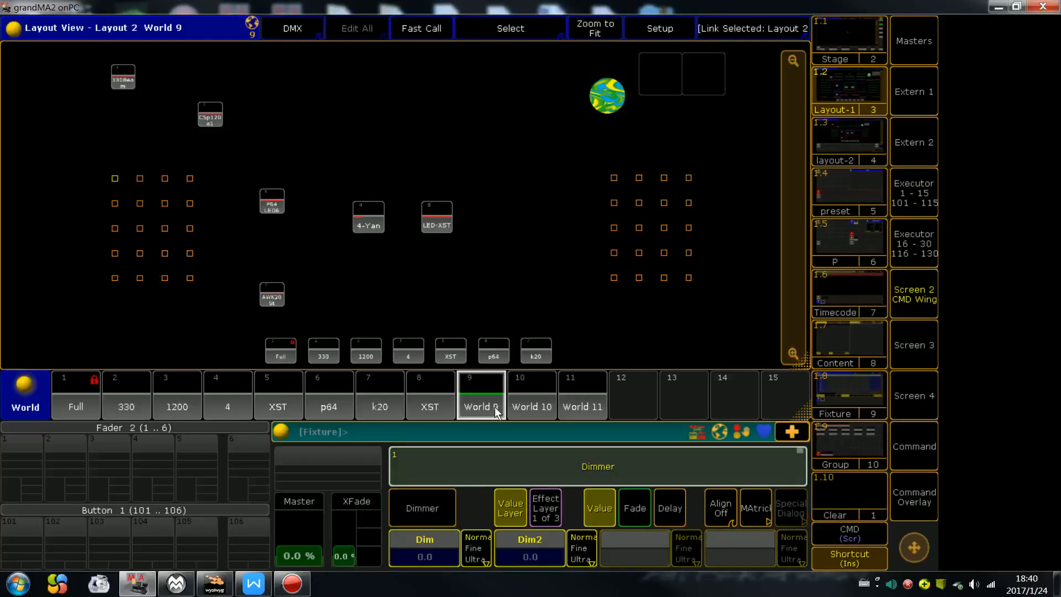
key("a")
key("a")
left_click(495, 407)
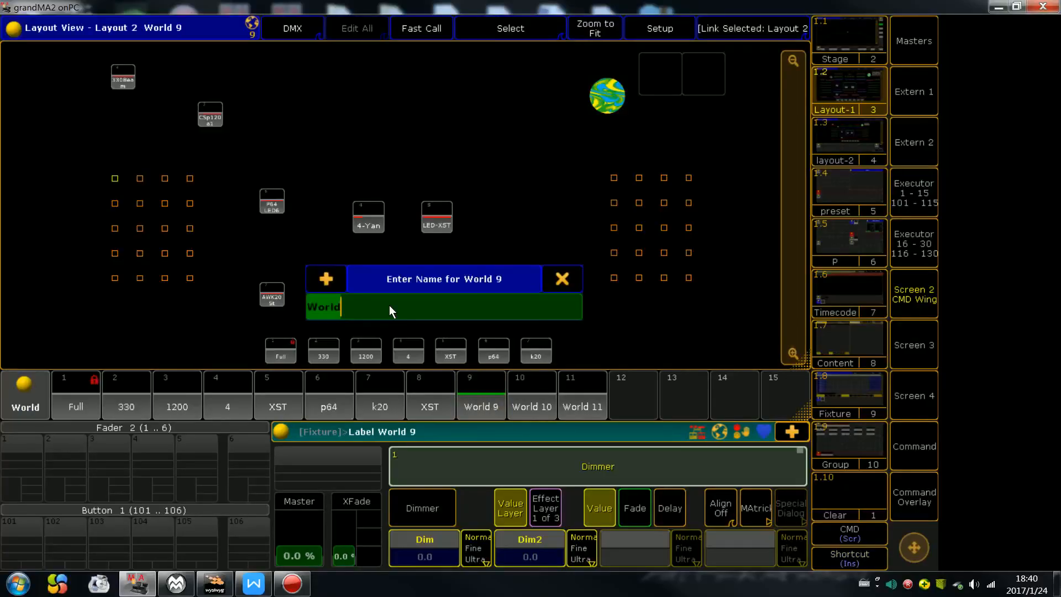
type("4")
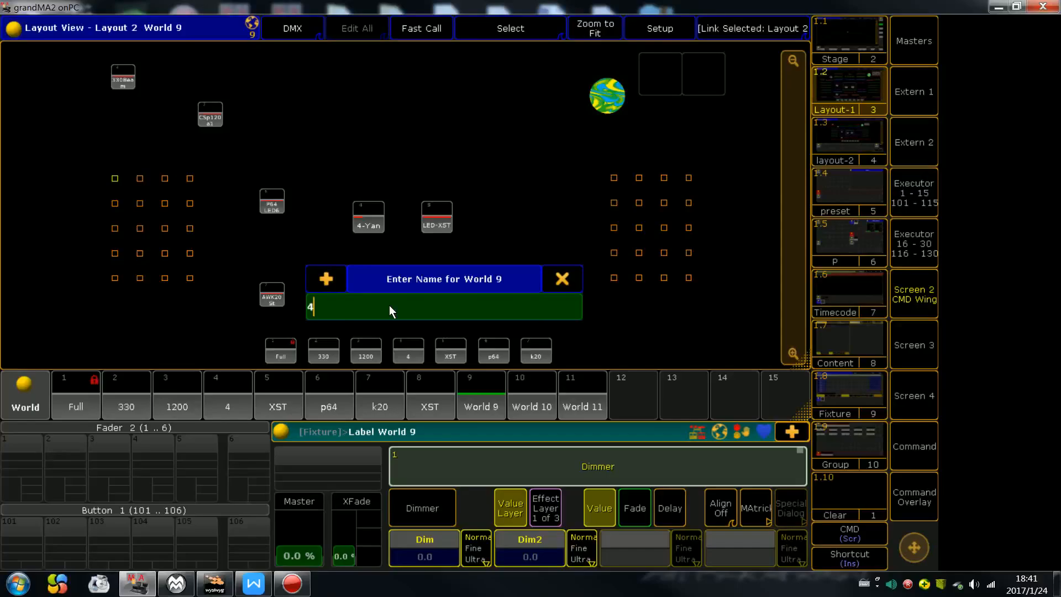
type("Yan")
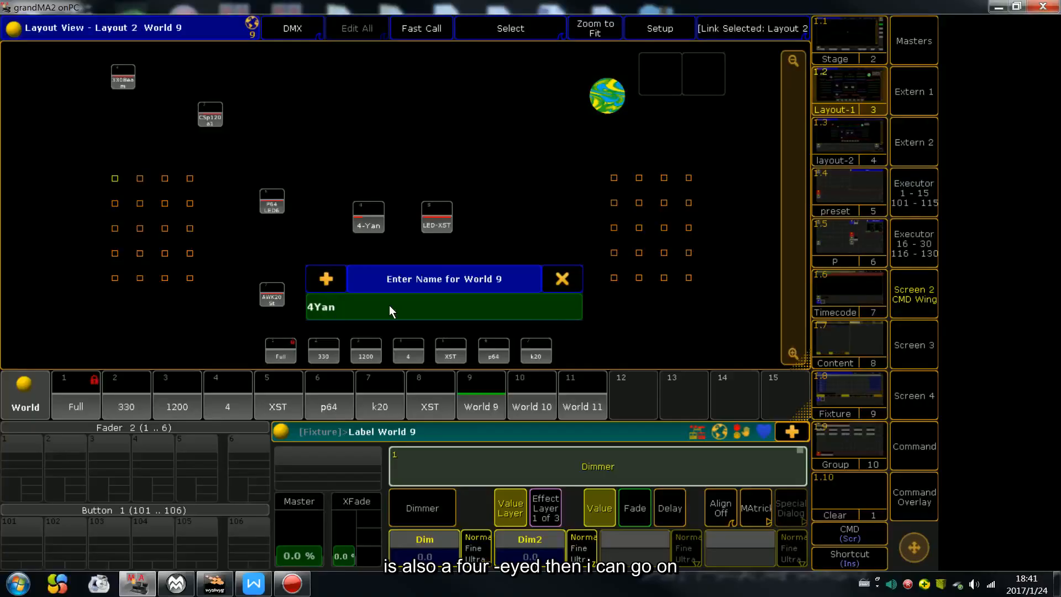
key("Return")
Activate world 10 and label it xst.
left_click(541, 389)
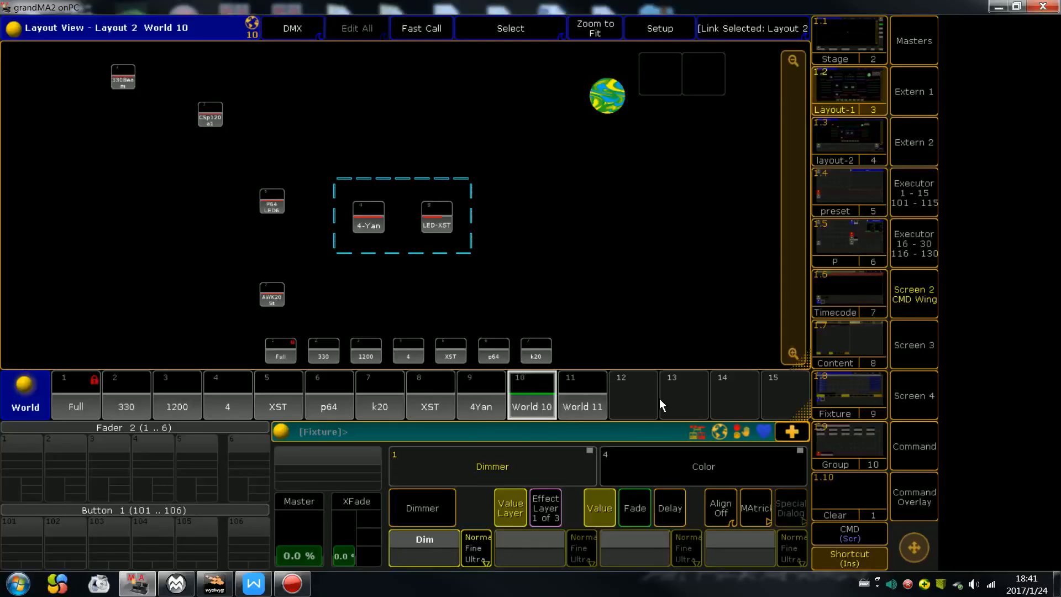
key("l")
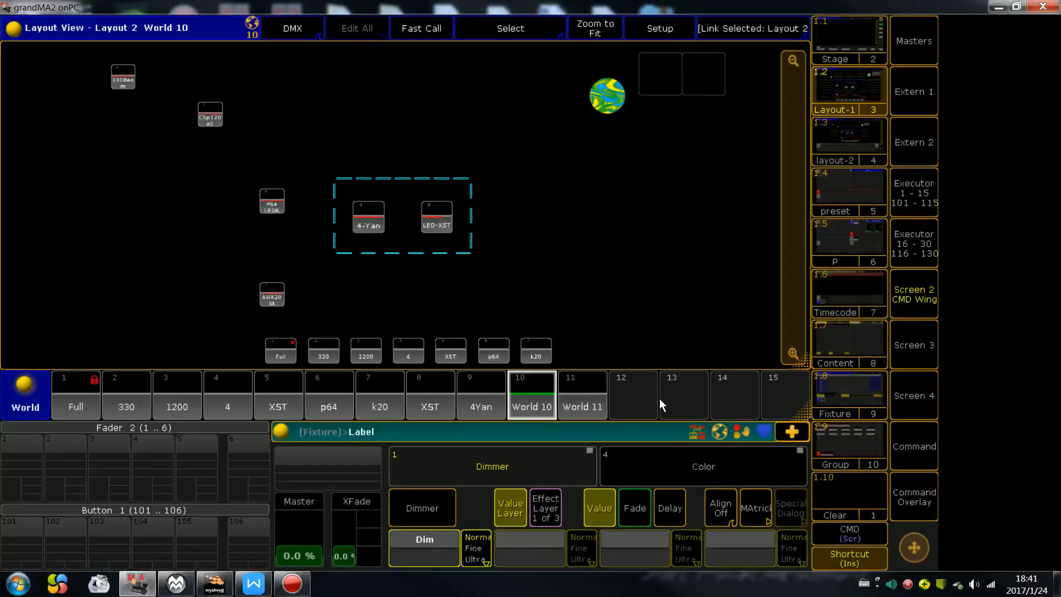
left_click(530, 403)
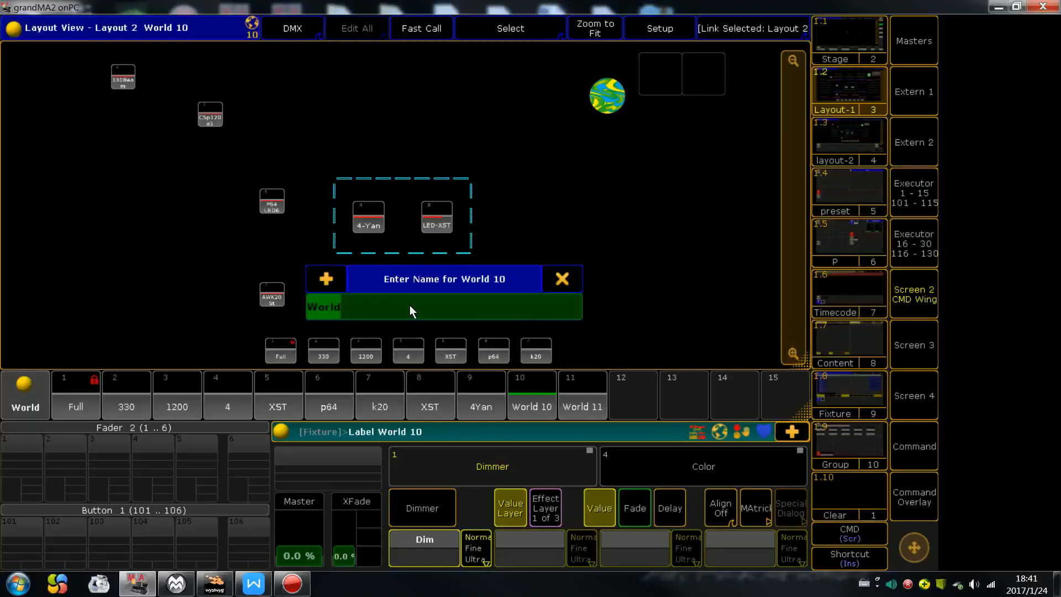
type("xst")
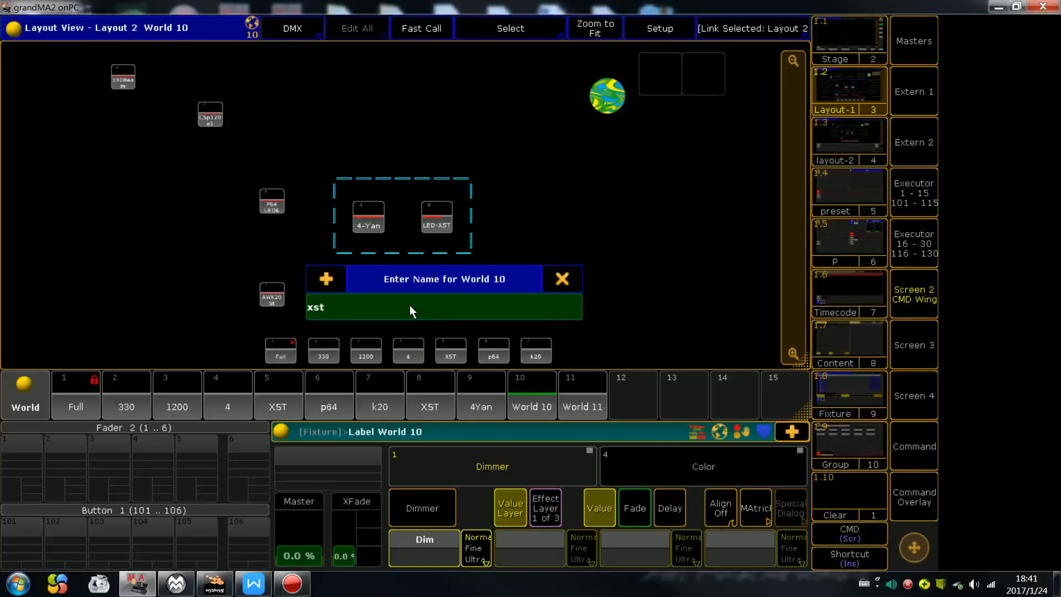
key("Return")
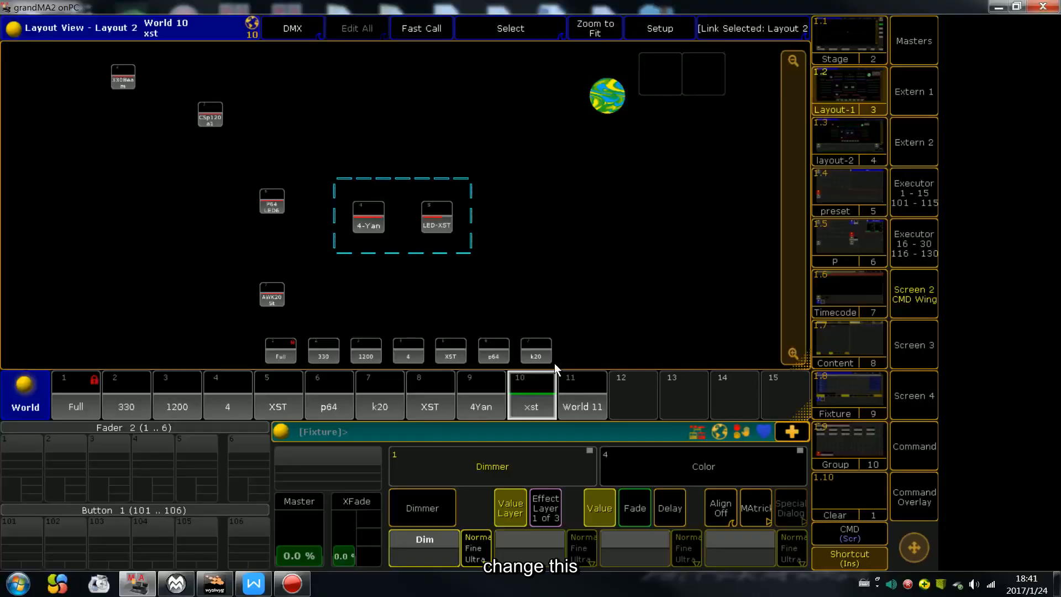
Label world 11 as 4 yan.
key("l")
left_click(575, 405)
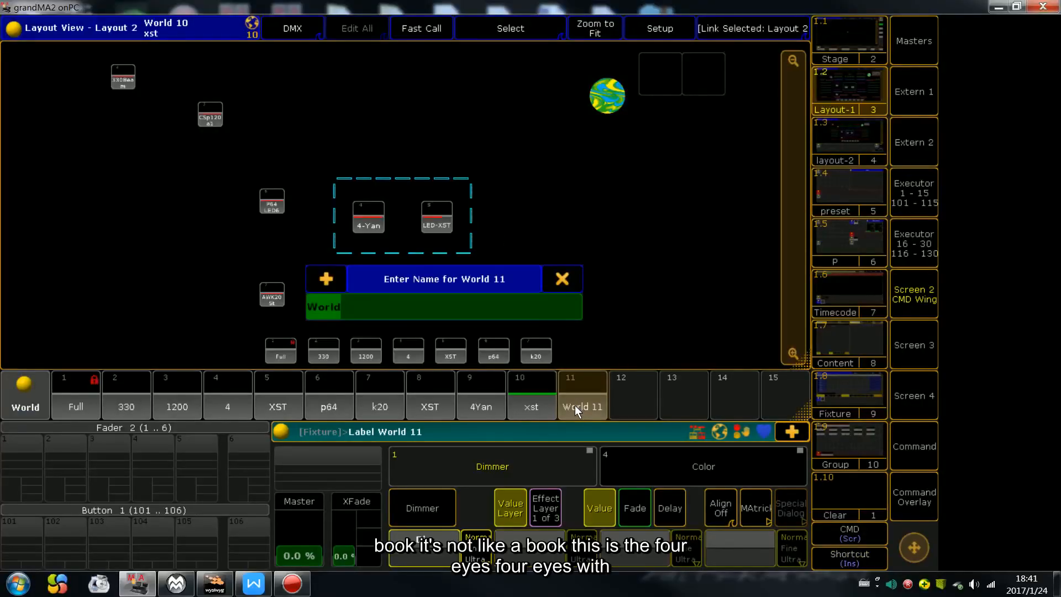
type("x")
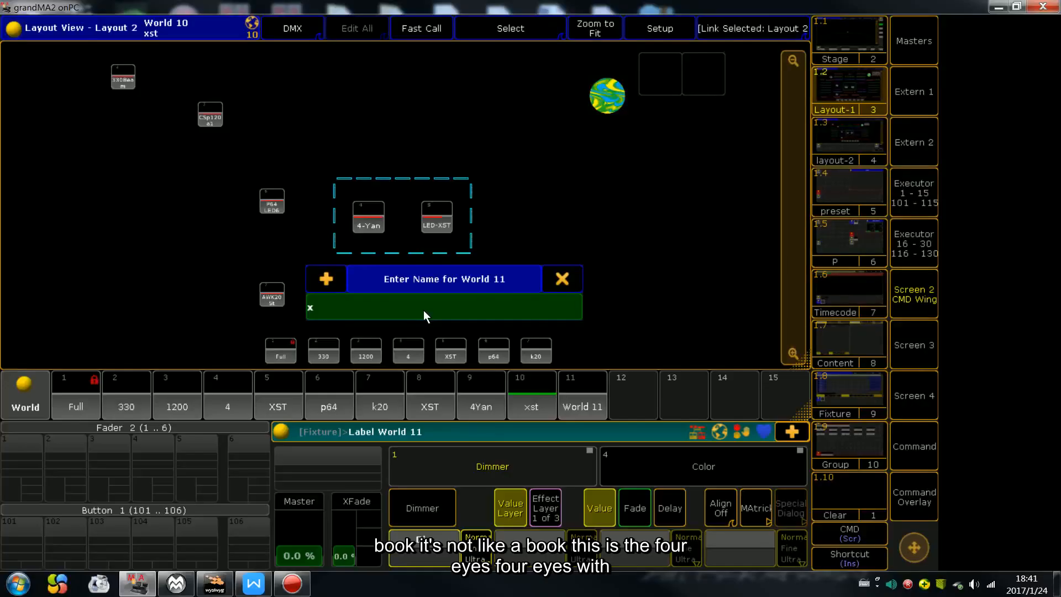
type("st")
key("BackSpace")
key("BackSpace")
key("BackSpace")
type("4 yan")
key("Return")
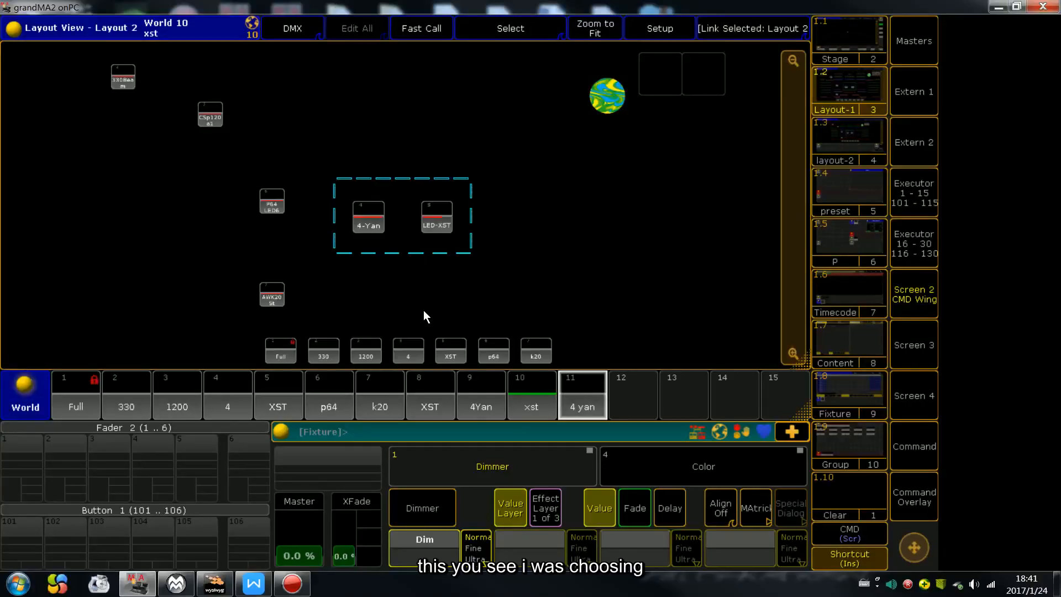
Activate world 8 and select its pixel bars column by column, from the first outer block into the second.
left_click(480, 399)
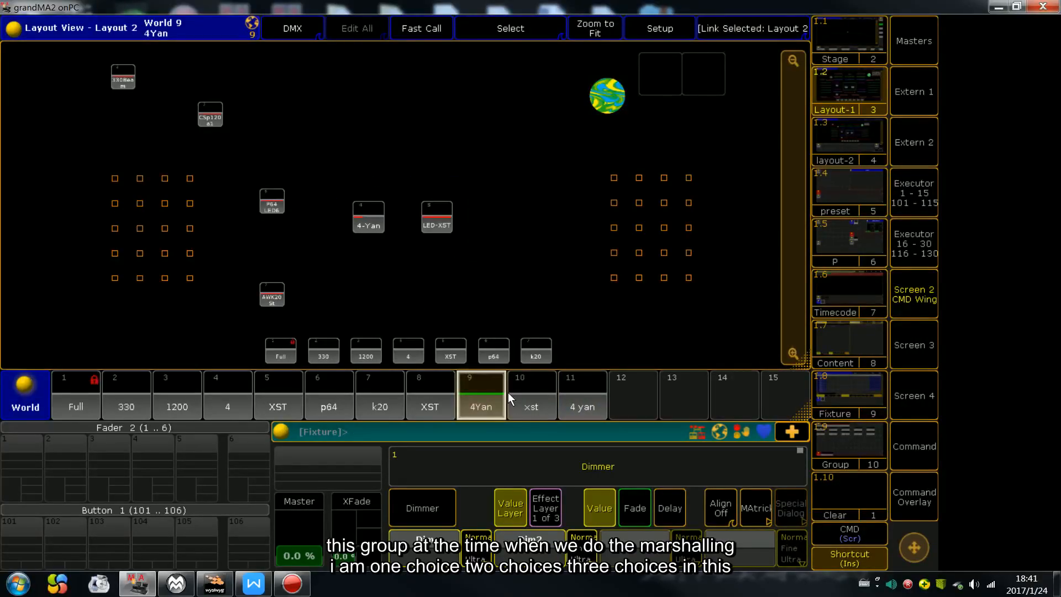
left_click(433, 395)
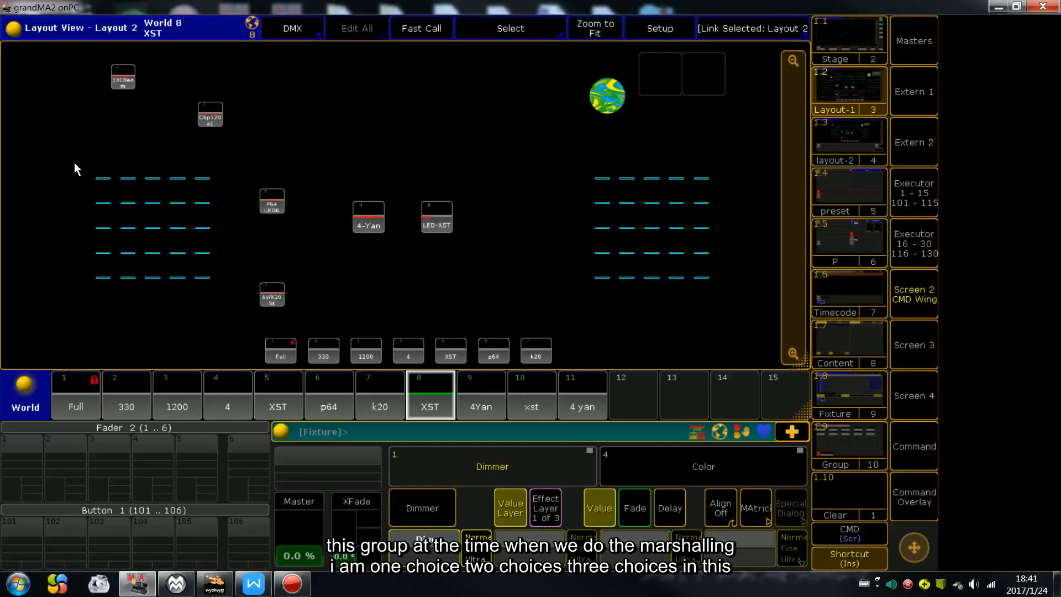
left_click_drag(85, 150, 114, 307)
left_click_drag(114, 157, 157, 249)
left_click_drag(170, 156, 179, 251)
left_click_drag(194, 155, 211, 302)
left_click_drag(580, 151, 606, 304)
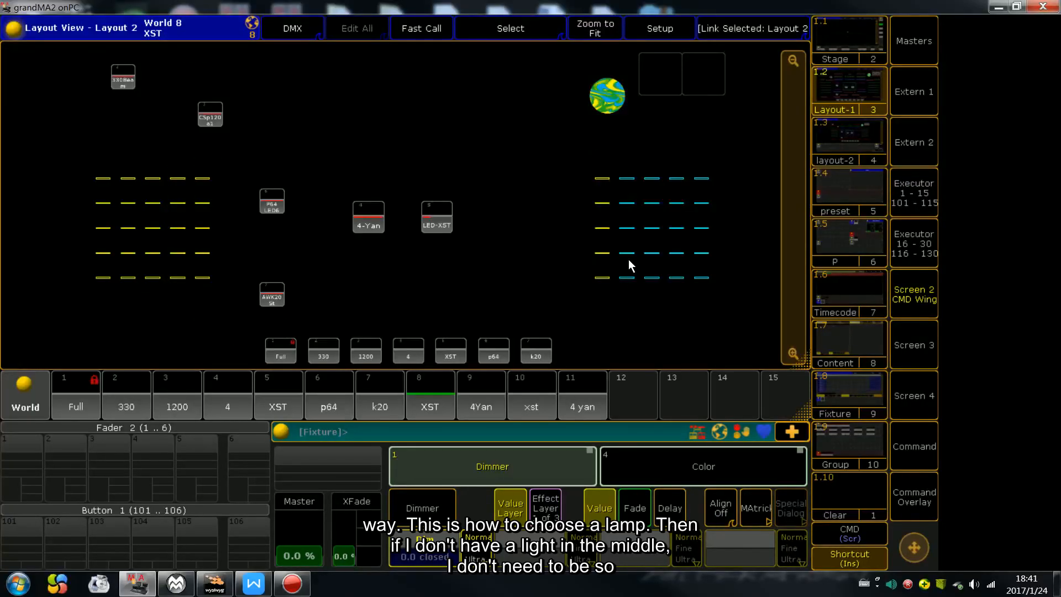
left_click_drag(615, 176, 639, 307)
Clear the selection and select all pixel bars of world 8 in a single pass across both blocks.
key("Escape")
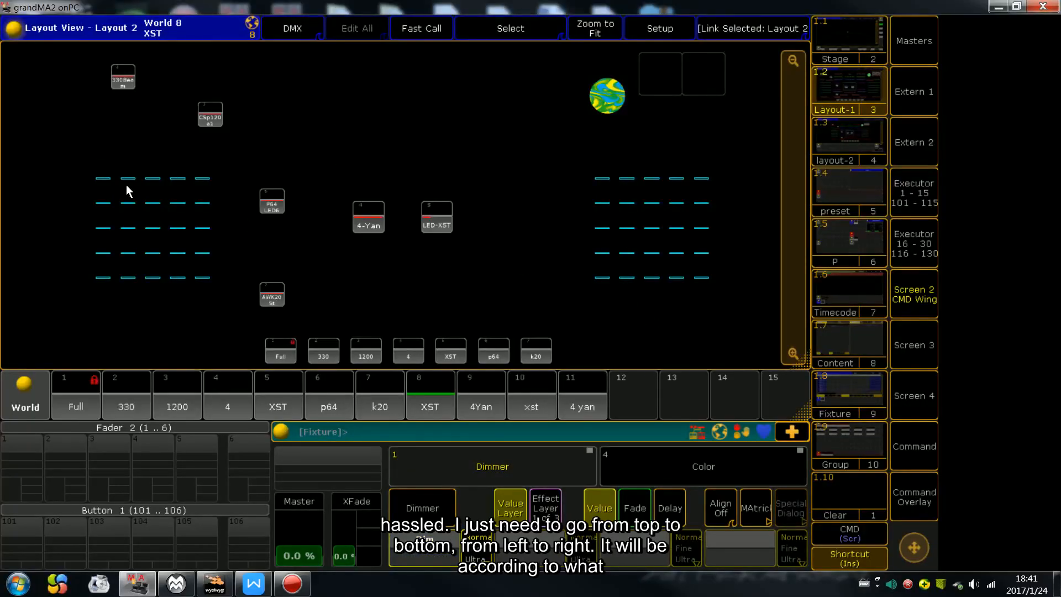
left_click_drag(61, 96, 758, 332)
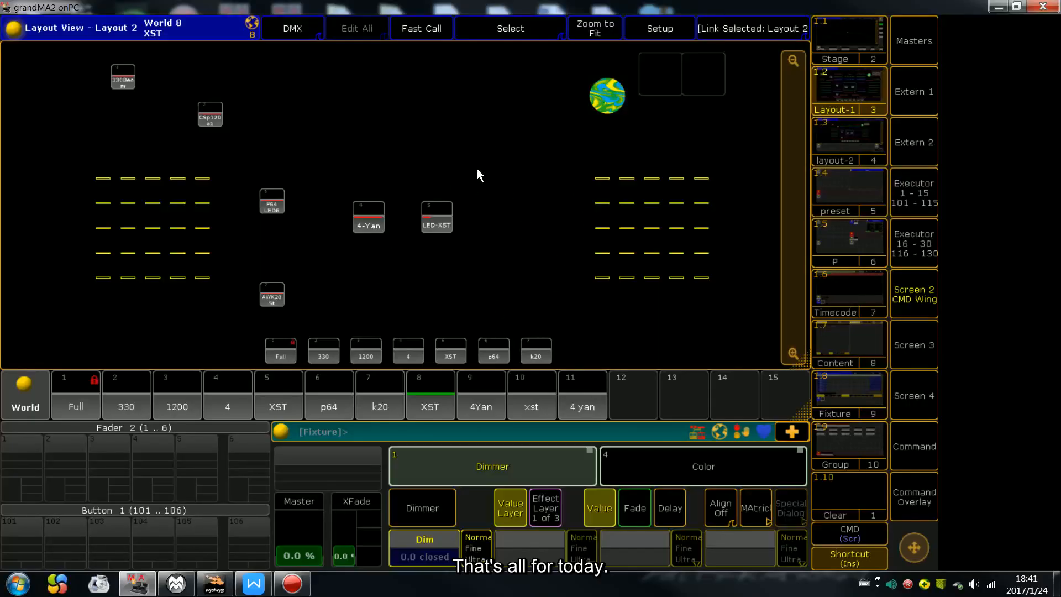
Clear the selection of the pixel bars in world 8.
key("Escape")
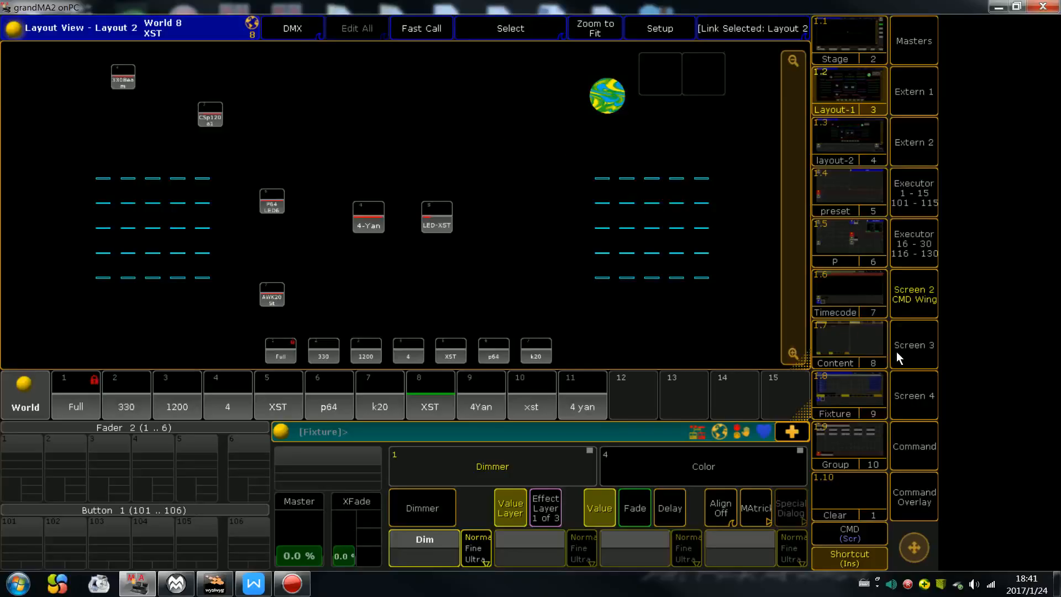
Review the Group and World options of Auto Create in the show setup, then leave the setup.
left_click(931, 441)
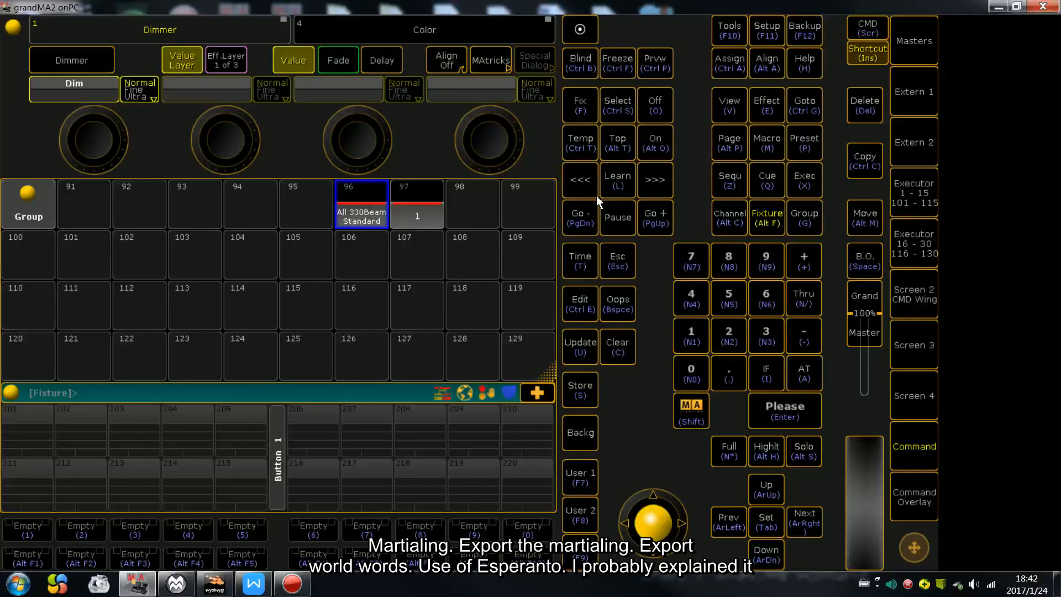
left_click(767, 30)
left_click(97, 349)
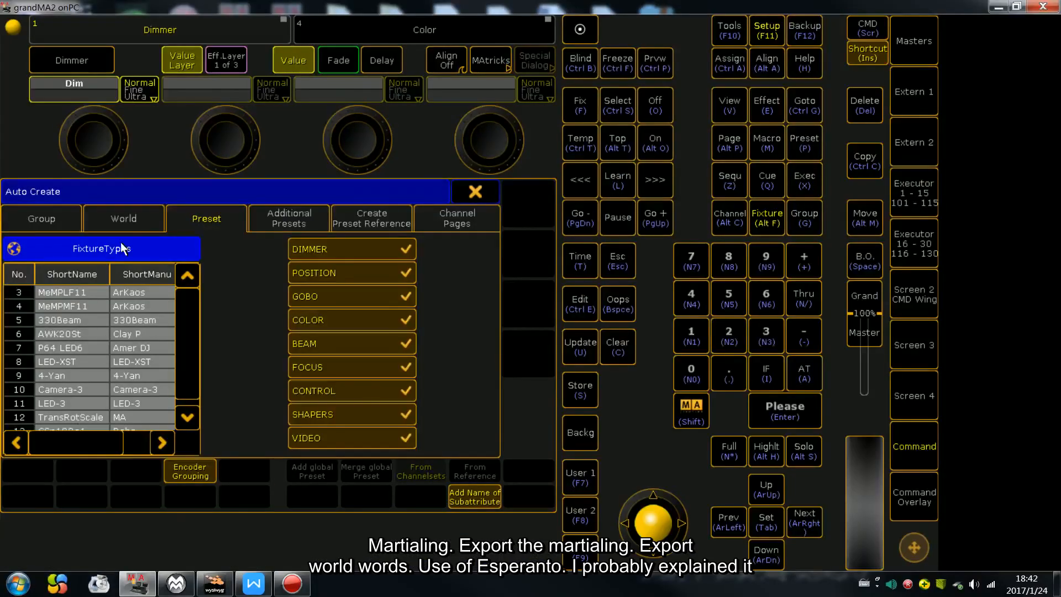
left_click(59, 216)
left_click(134, 213)
left_click(474, 192)
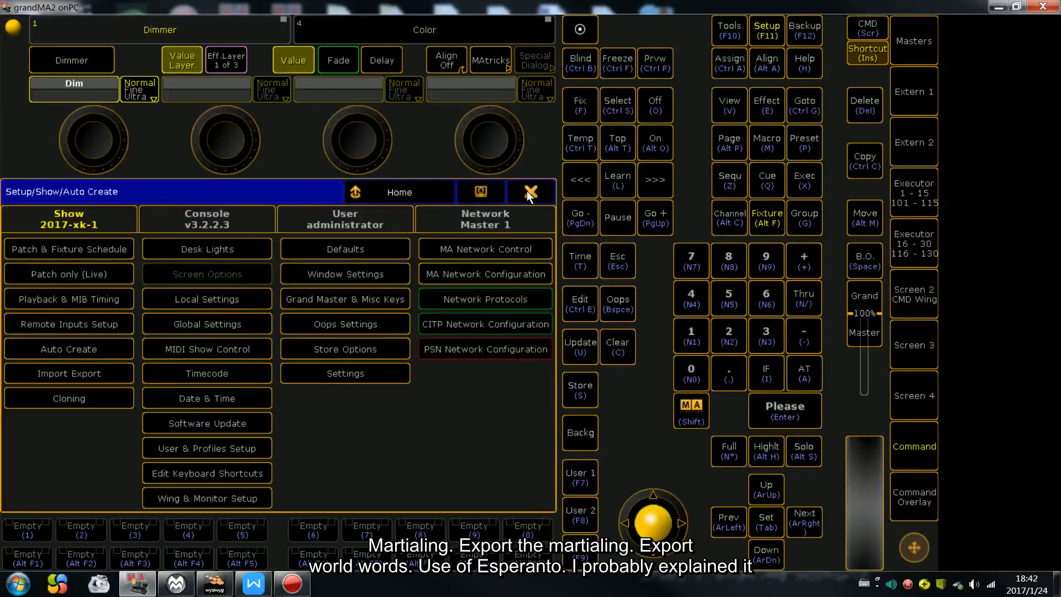
left_click(526, 191)
Return to the layout view on screen 2 and activate world 1, Full.
left_click(896, 306)
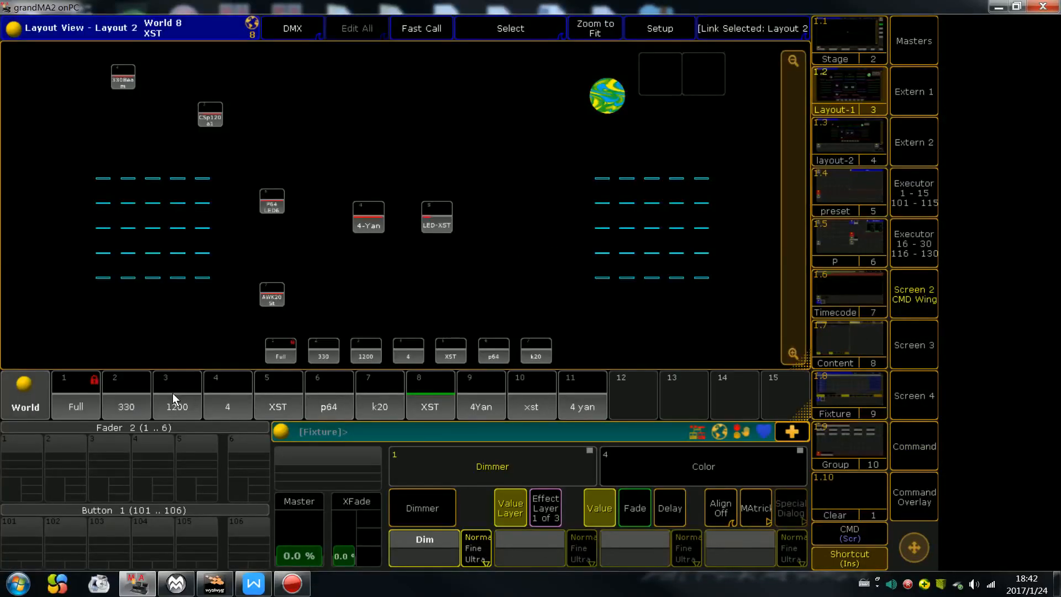
left_click(83, 392)
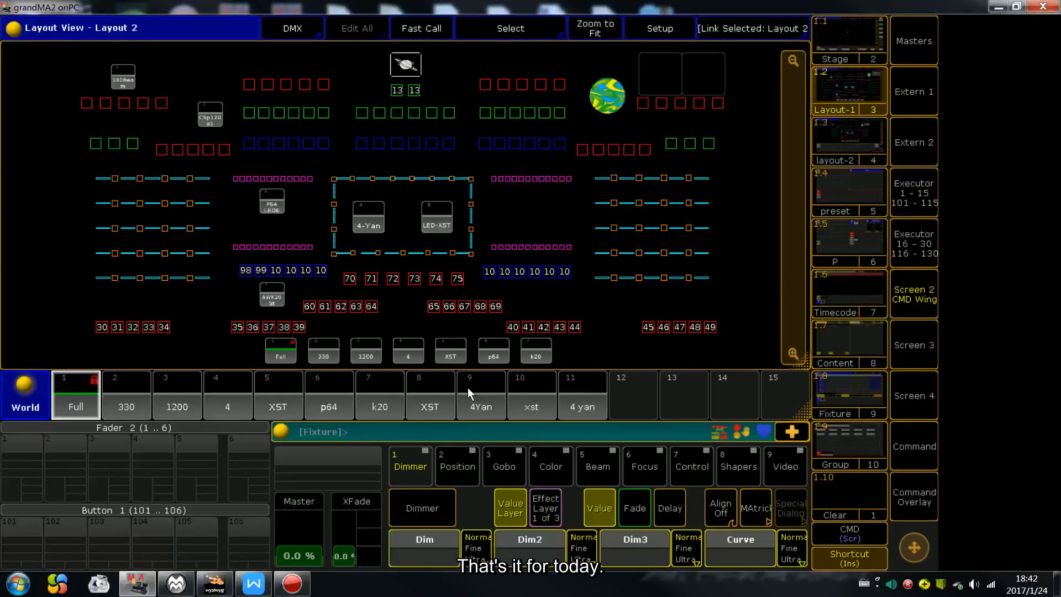
left_click(722, 242)
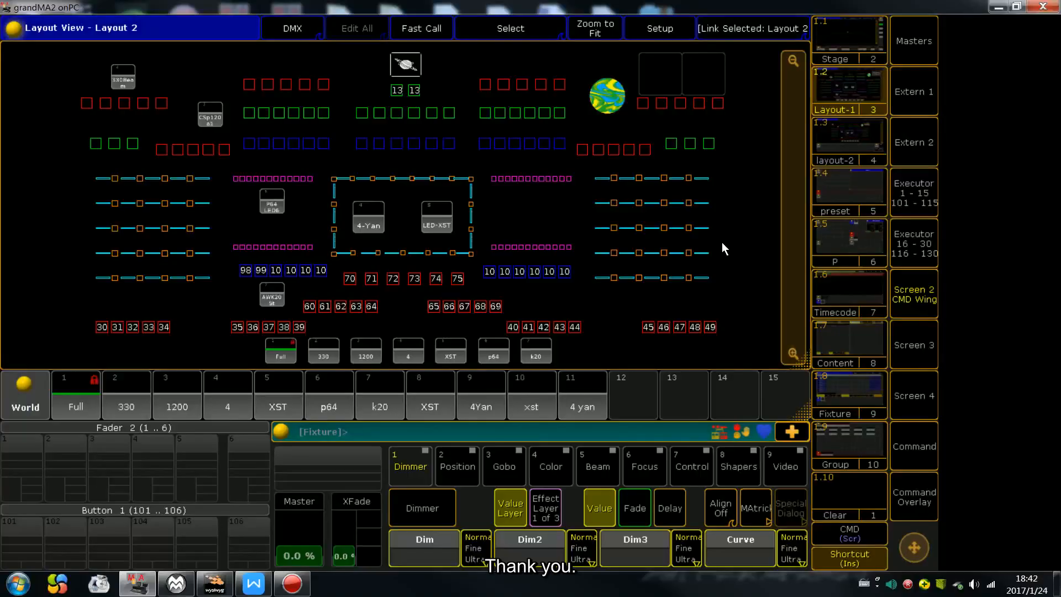